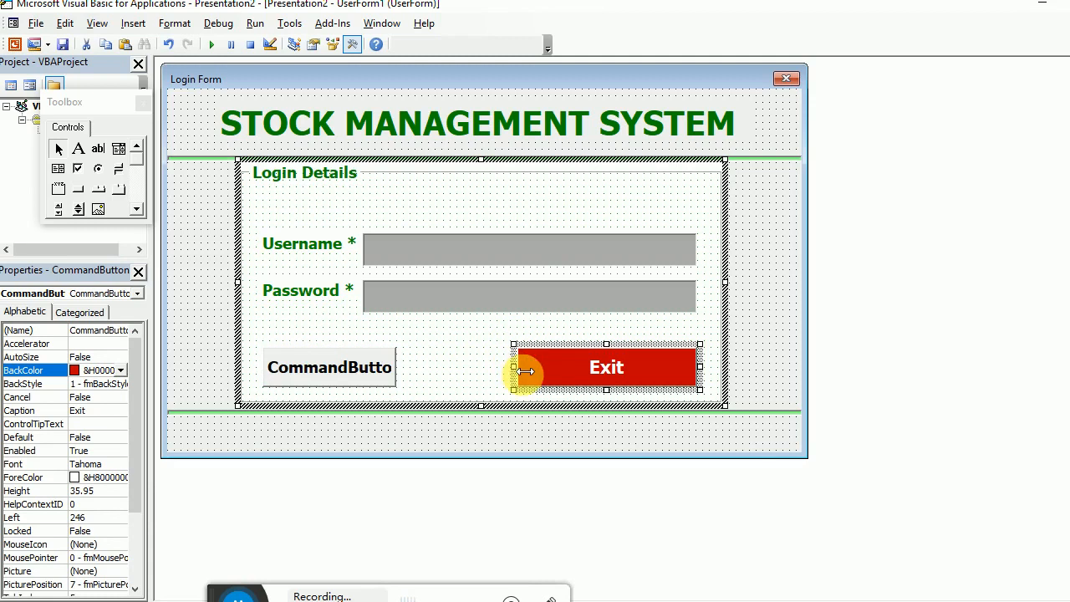
Step: Narrow the Exit button from its inner edge and place a copy of the unlabelled command button between the two buttons
left_click_drag(511, 368, 552, 369)
left_click(356, 375)
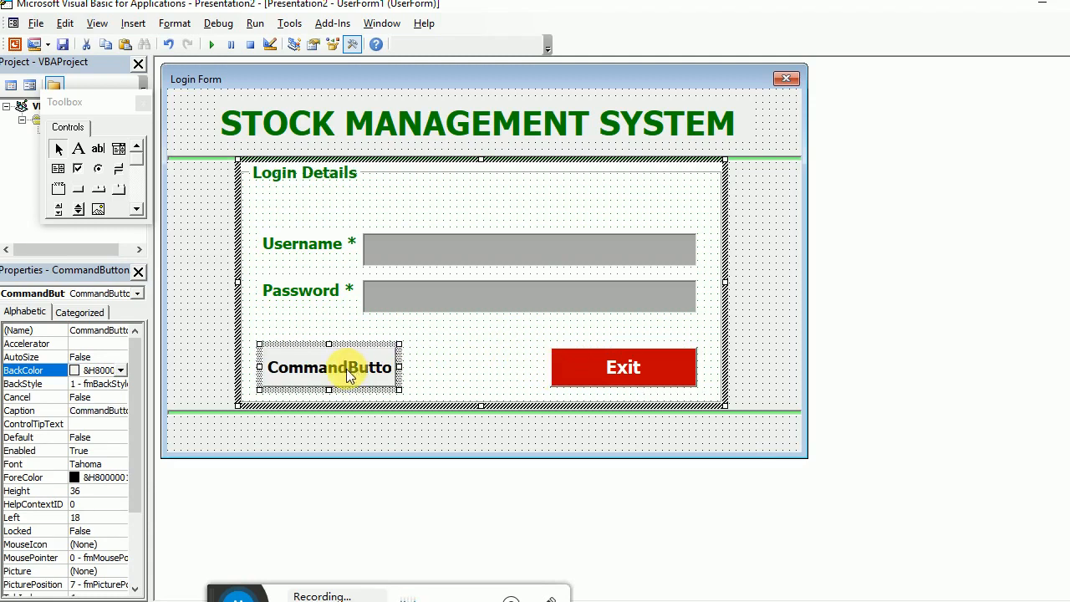
key("ctrl+c")
key("ctrl+v")
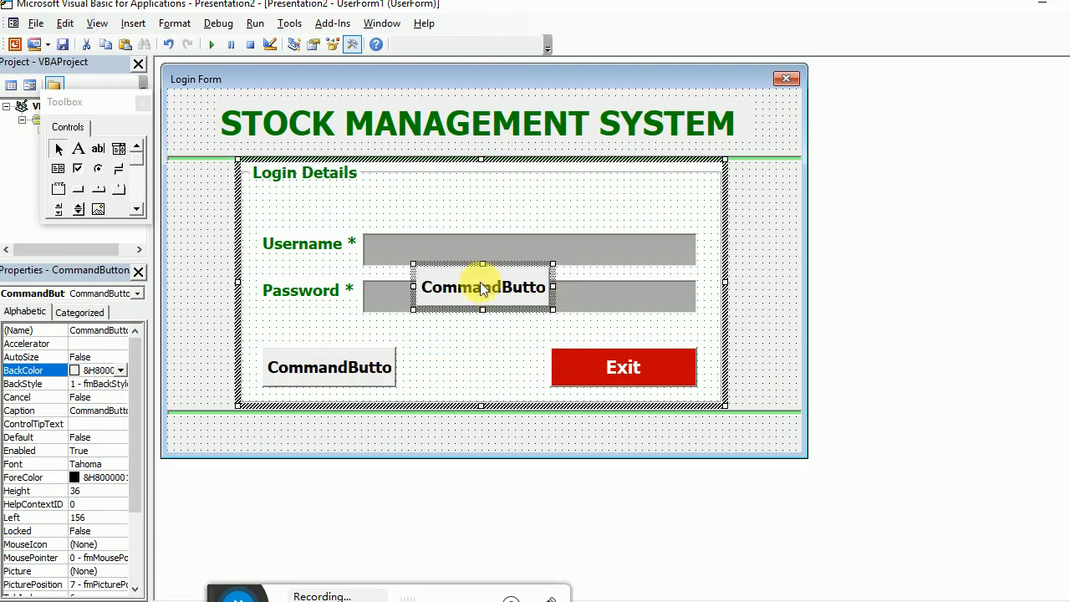
left_click_drag(482, 287, 473, 368)
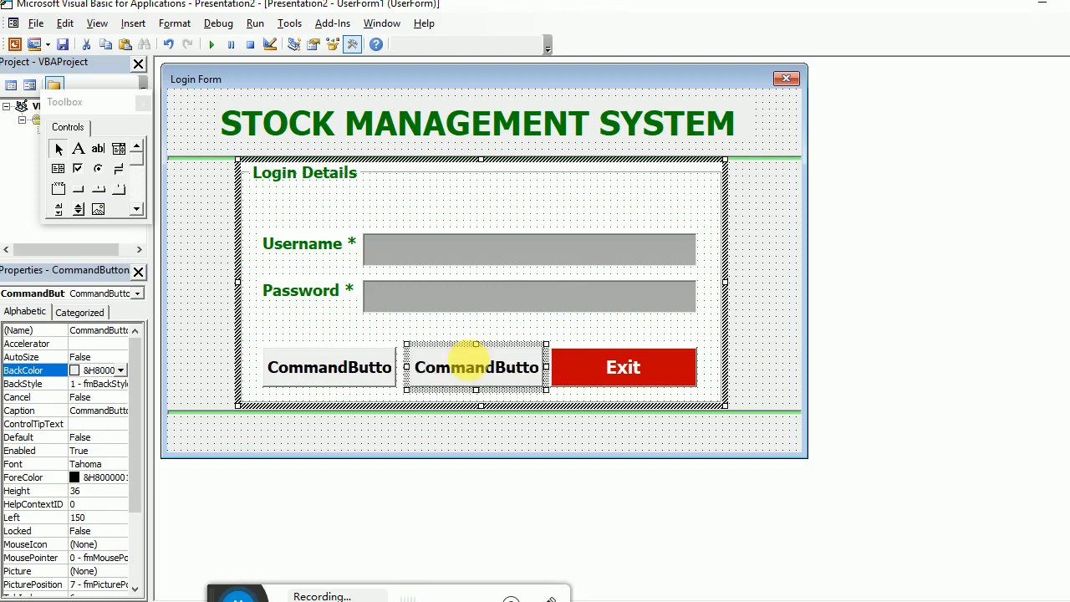
Step: Change the caption of the first command button, below the Password label, to "Login"
left_click(339, 334)
left_click(340, 365)
left_click(341, 369)
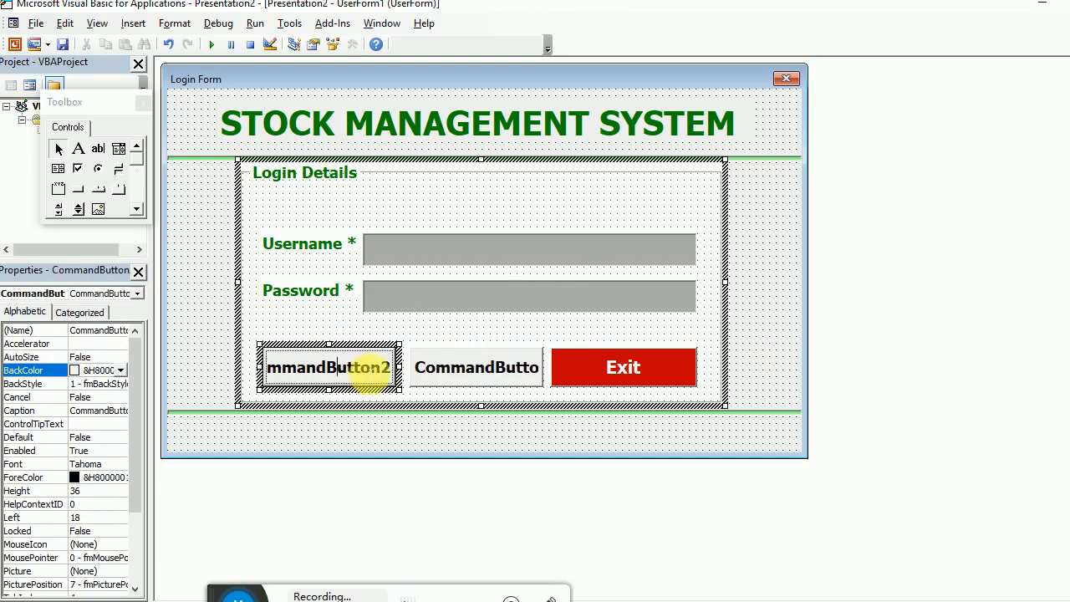
key("ctrl+a")
type("Login")
left_click(311, 367)
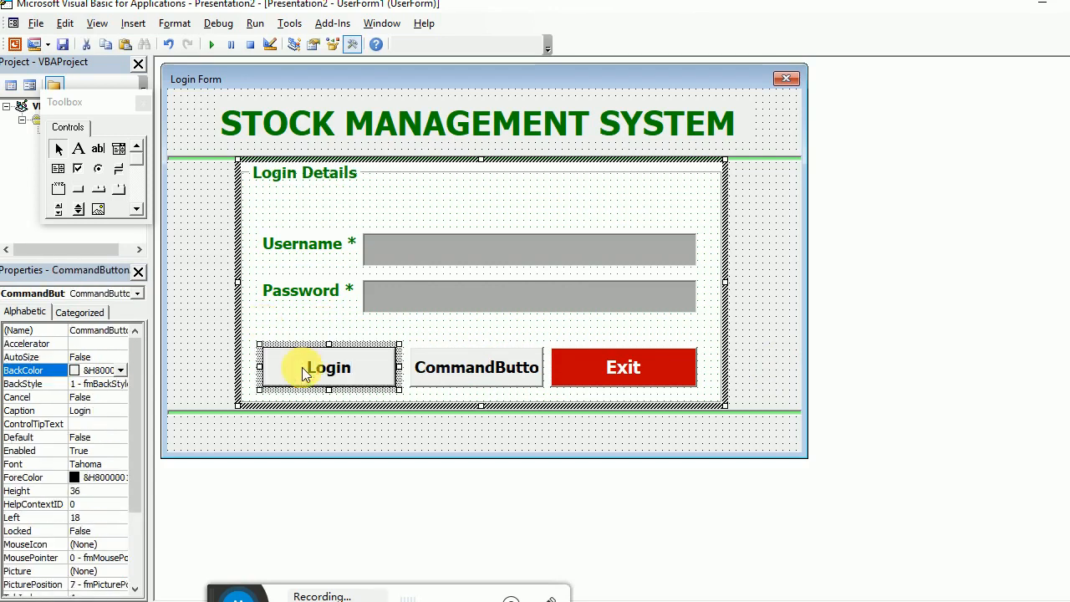
Step: Set the Login button's background colour to medium green from the colour palette
left_click(120, 370)
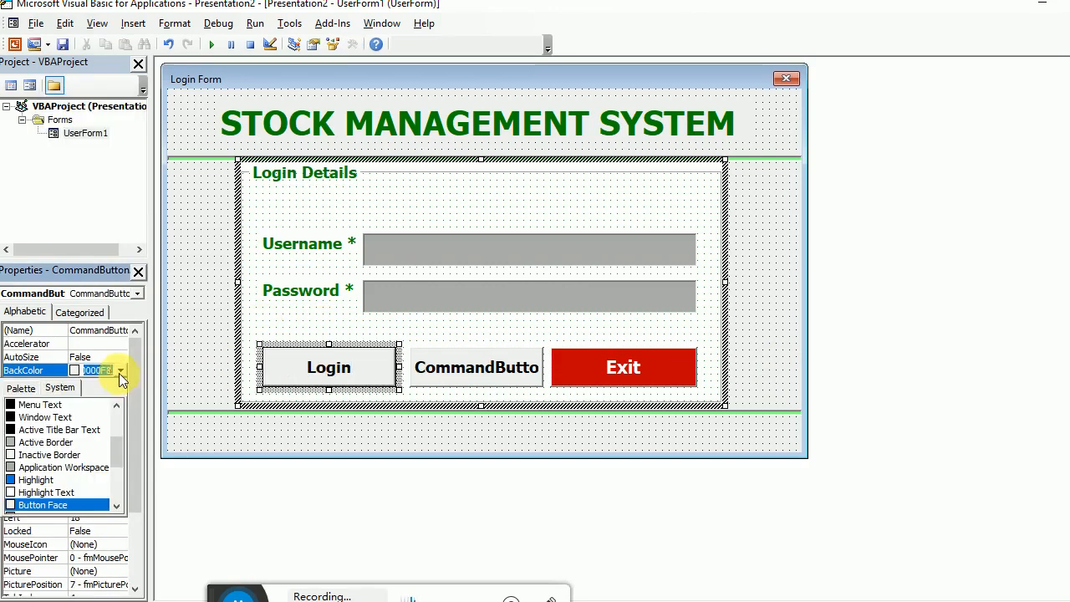
left_click(26, 376)
left_click(121, 370)
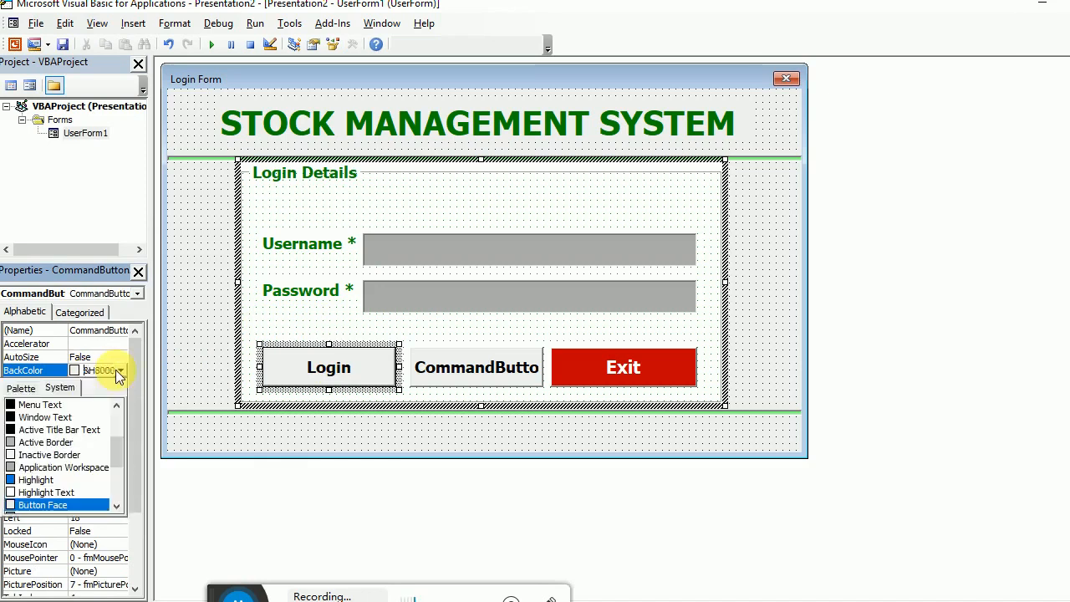
left_click(21, 388)
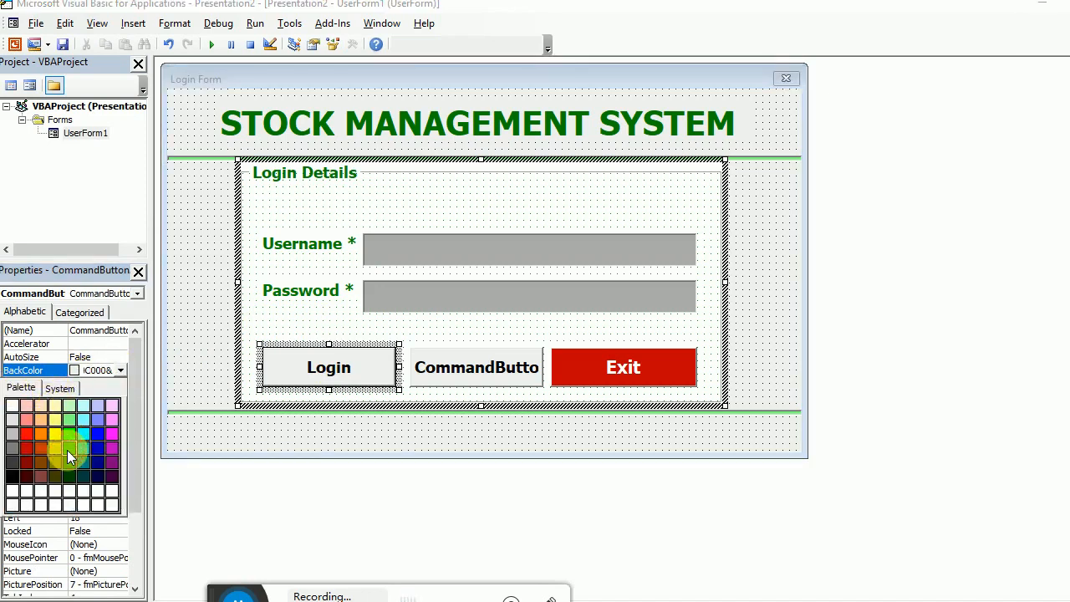
left_click(67, 449)
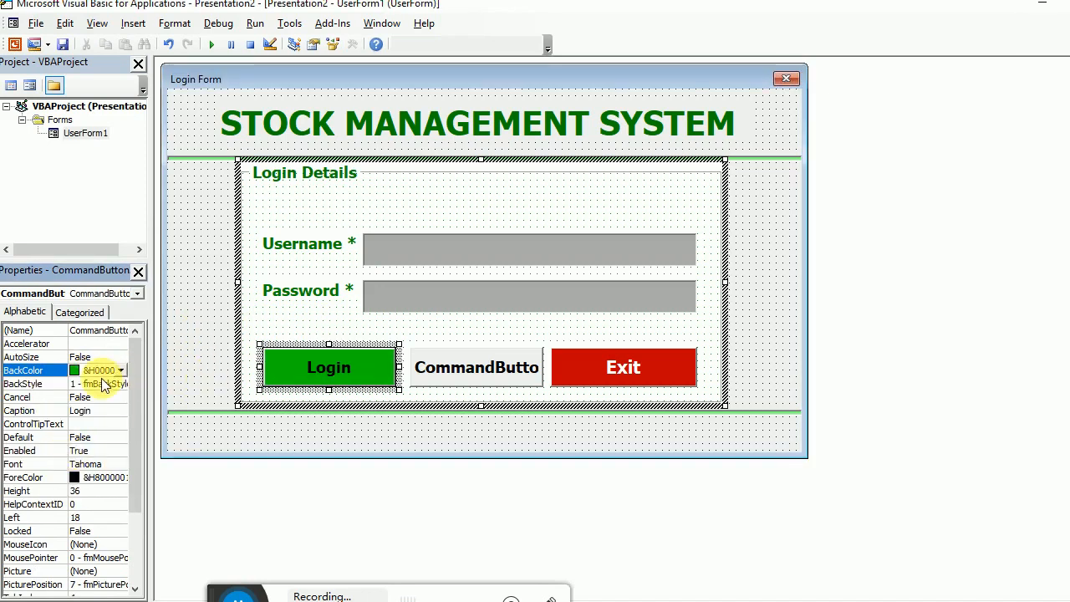
Step: Set the Login button's text colour to the white Highlight Text system colour
left_click(104, 477)
left_click(121, 478)
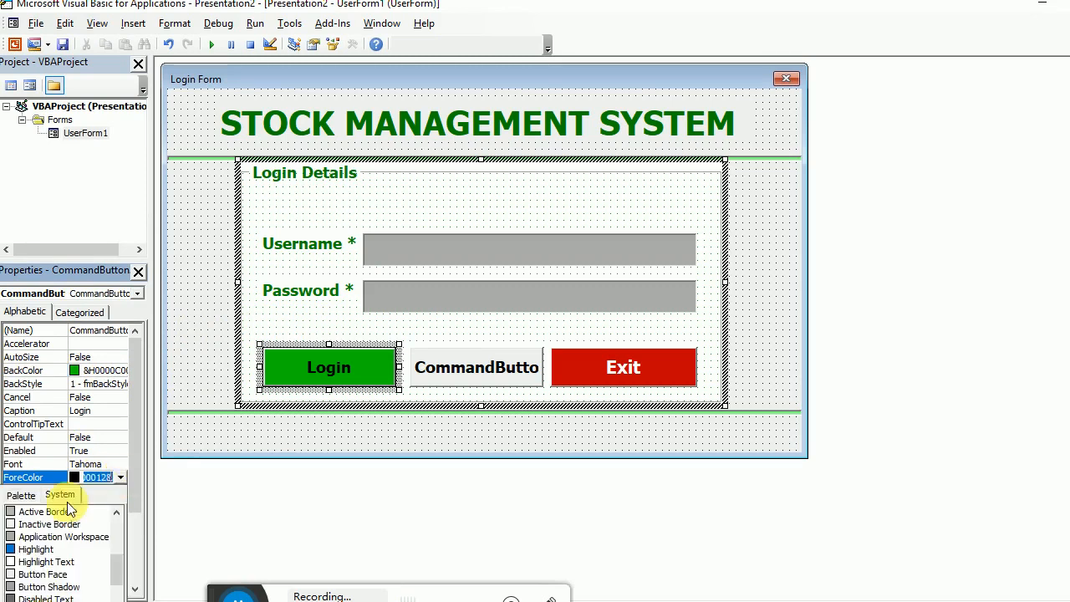
left_click(50, 571)
left_click(187, 374)
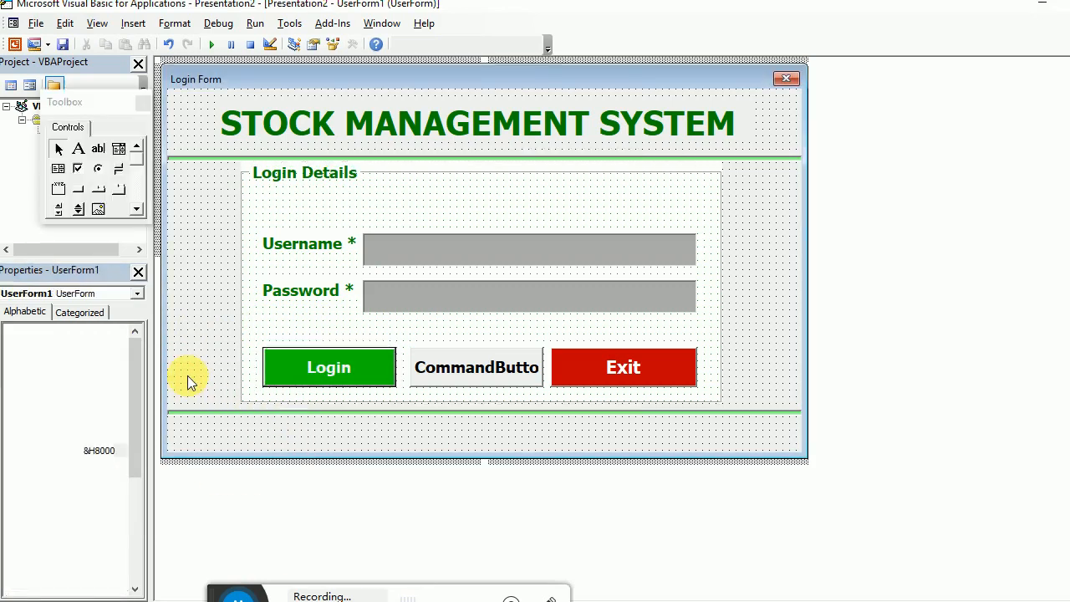
left_click(329, 376)
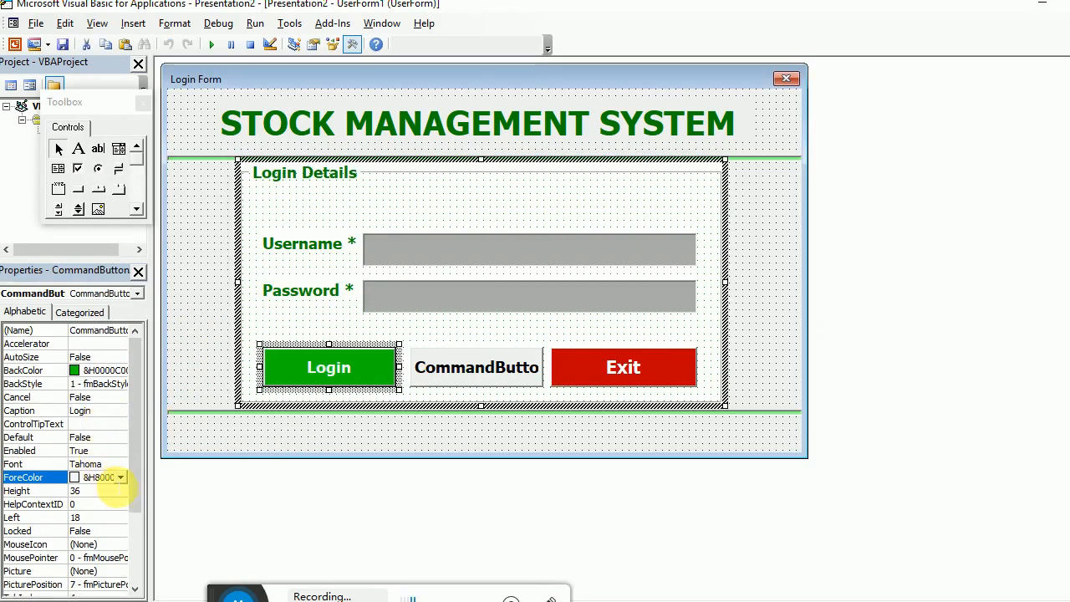
left_click(120, 478)
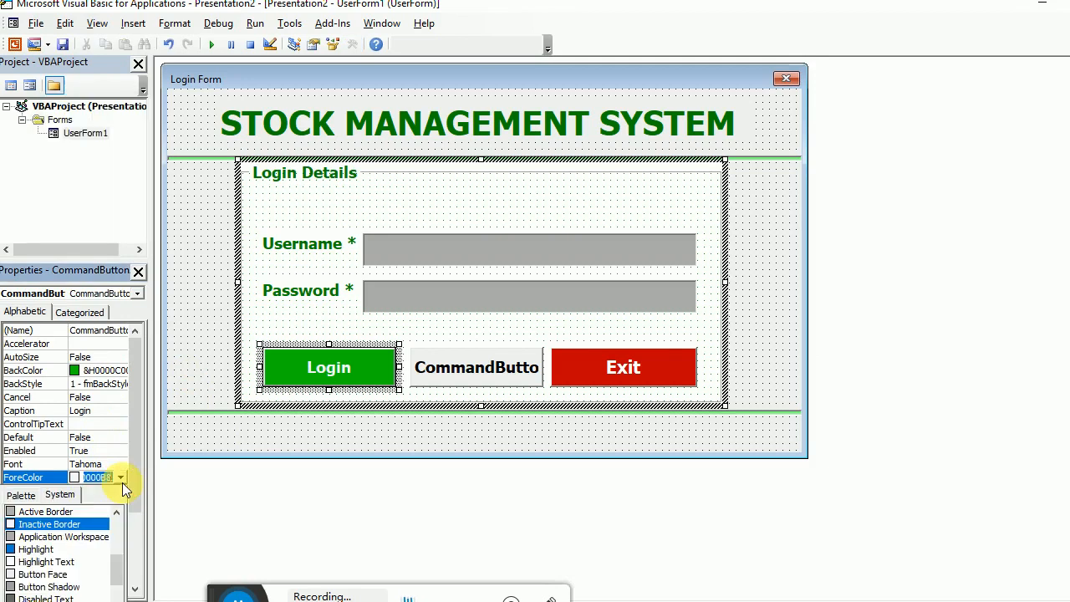
left_click(37, 561)
left_click(196, 368)
Step: Set the middle command button's background colour to the darker magenta from the colour palette
left_click(425, 368)
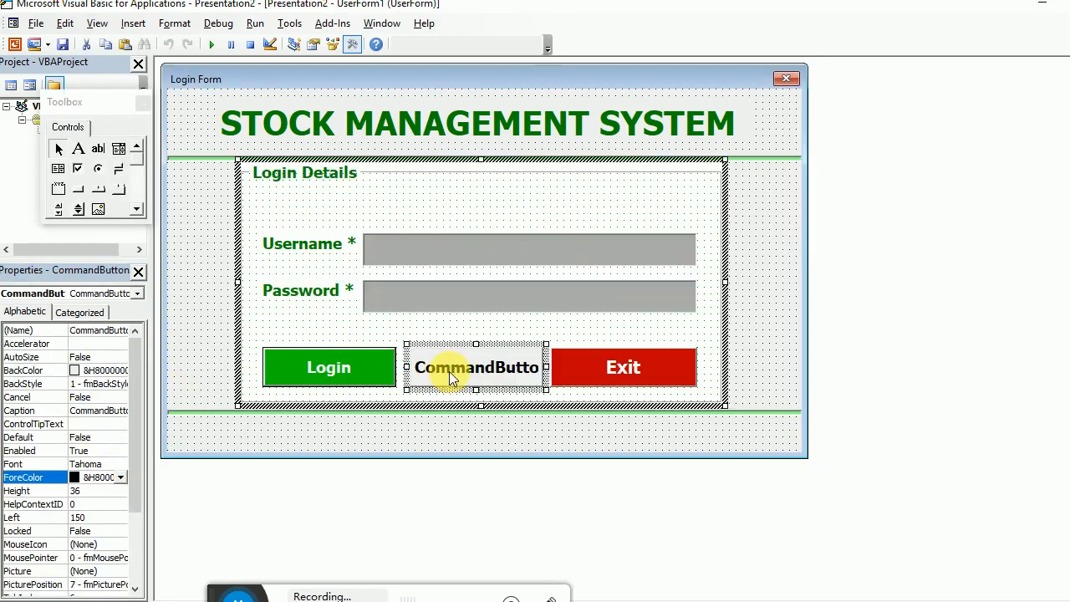
left_click(92, 370)
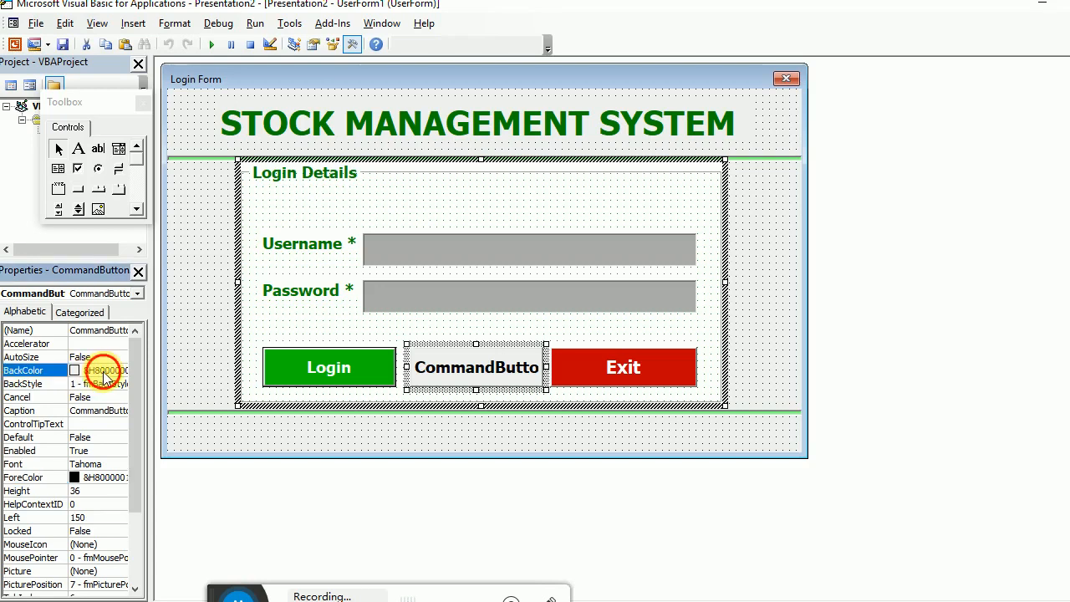
left_click(120, 370)
left_click(21, 388)
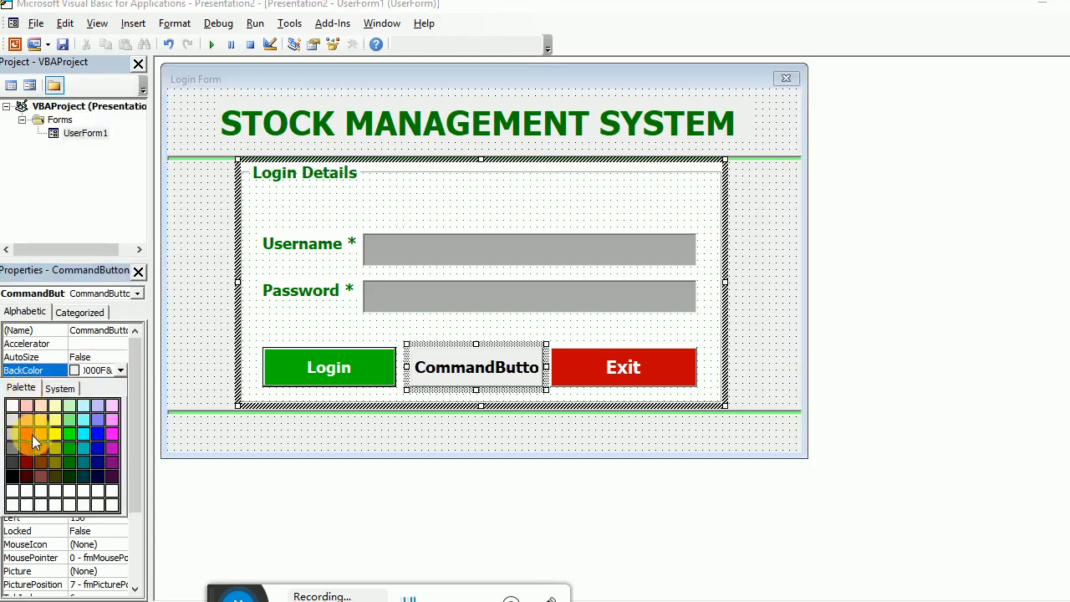
left_click(109, 433)
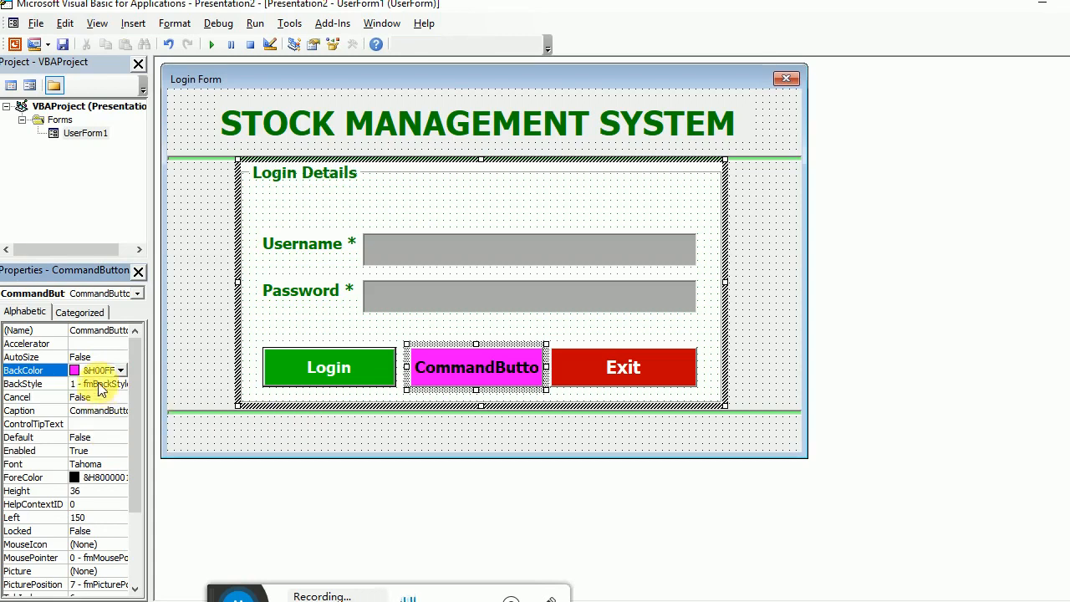
left_click(120, 370)
left_click(112, 449)
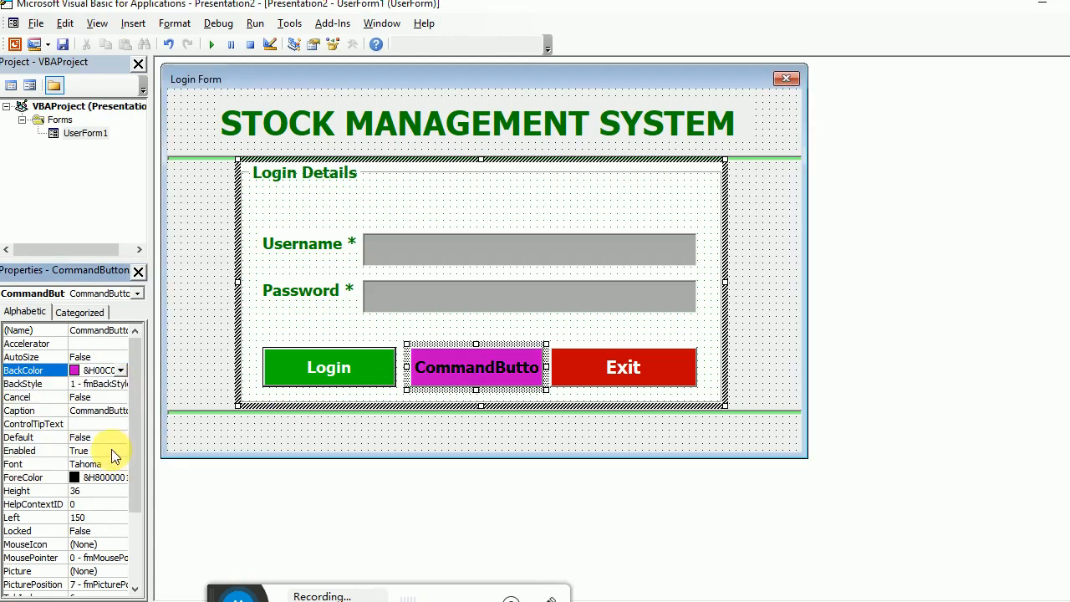
Step: Set the middle command button's text colour to a near-white system colour
left_click(418, 367)
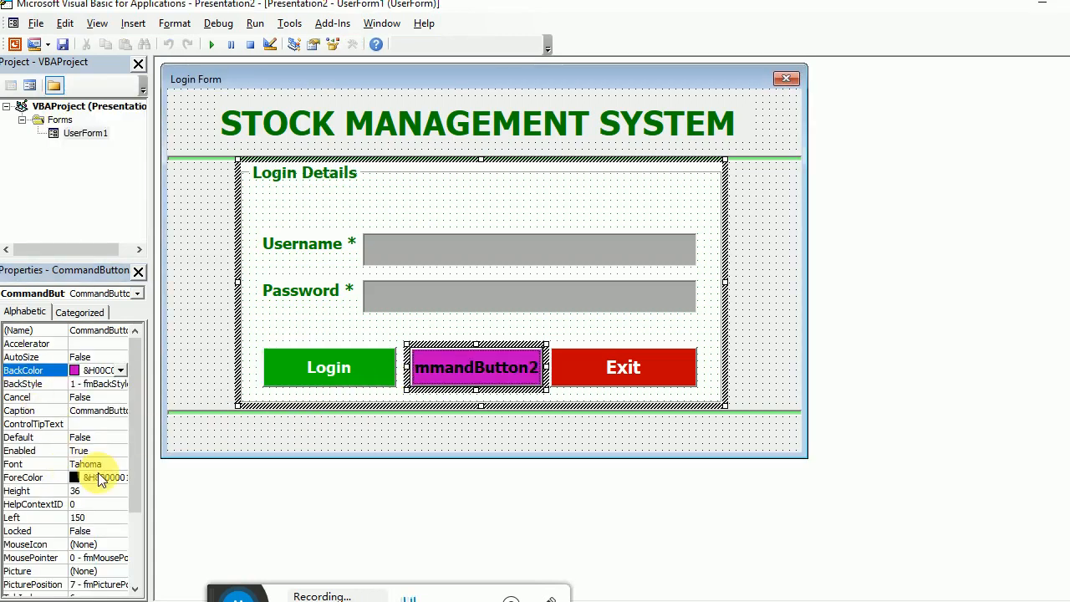
left_click(99, 477)
left_click(120, 477)
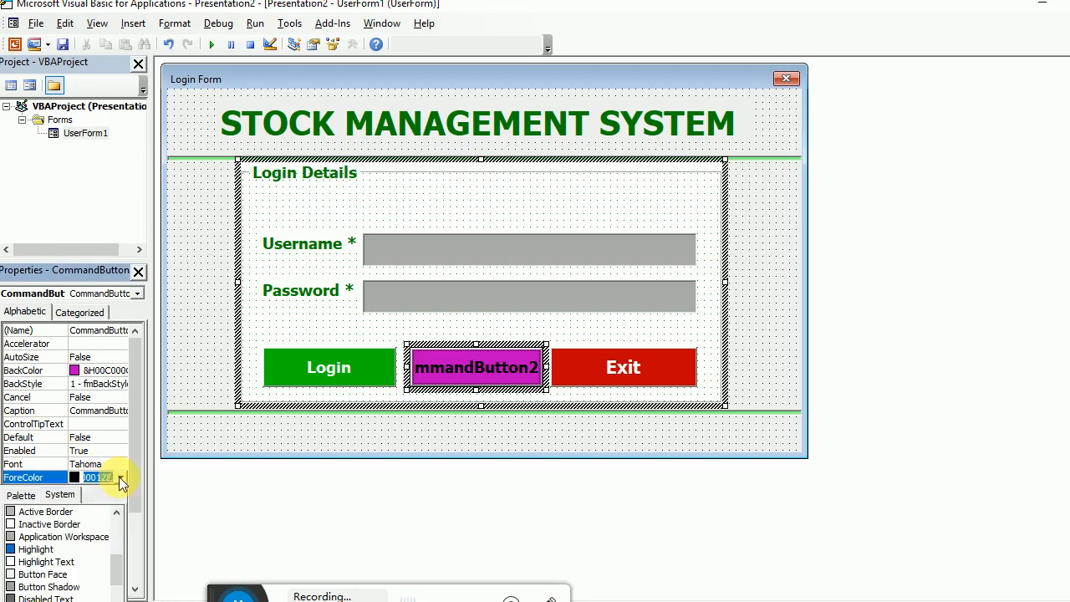
left_click(28, 528)
Step: Replace the middle command button's caption with "Reset"
left_click(463, 380)
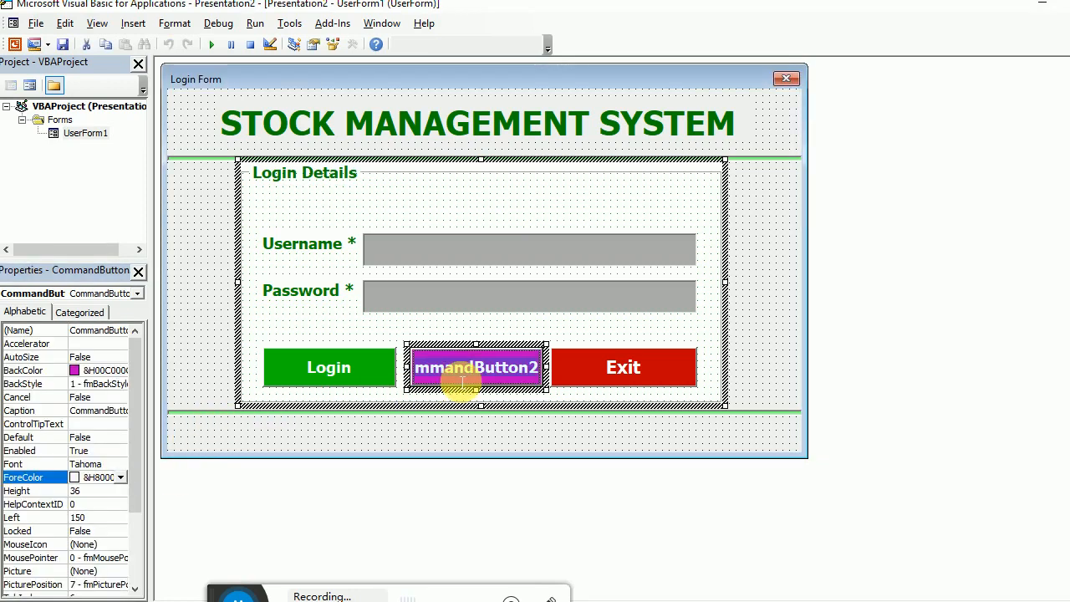
type("Reset")
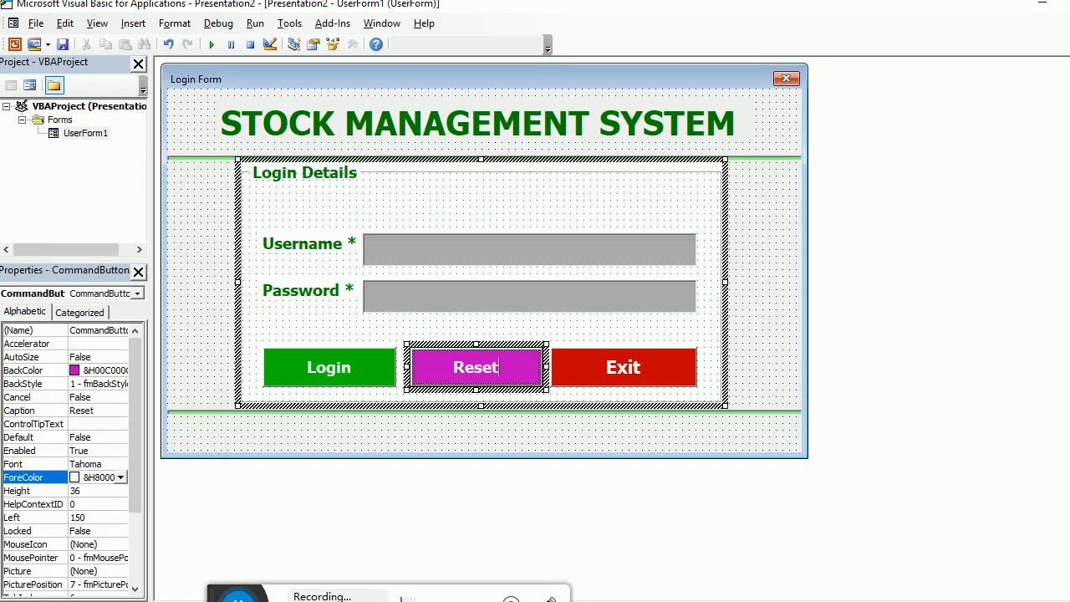
left_click(280, 339)
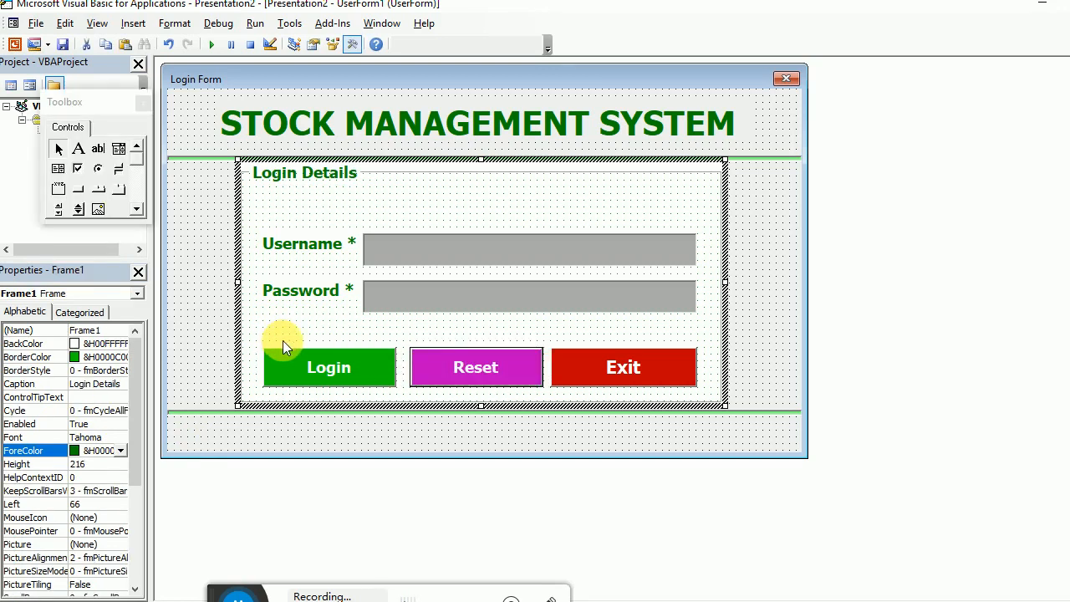
Step: Run the login form and try out its Login, Reset and Exit buttons
left_click(212, 44)
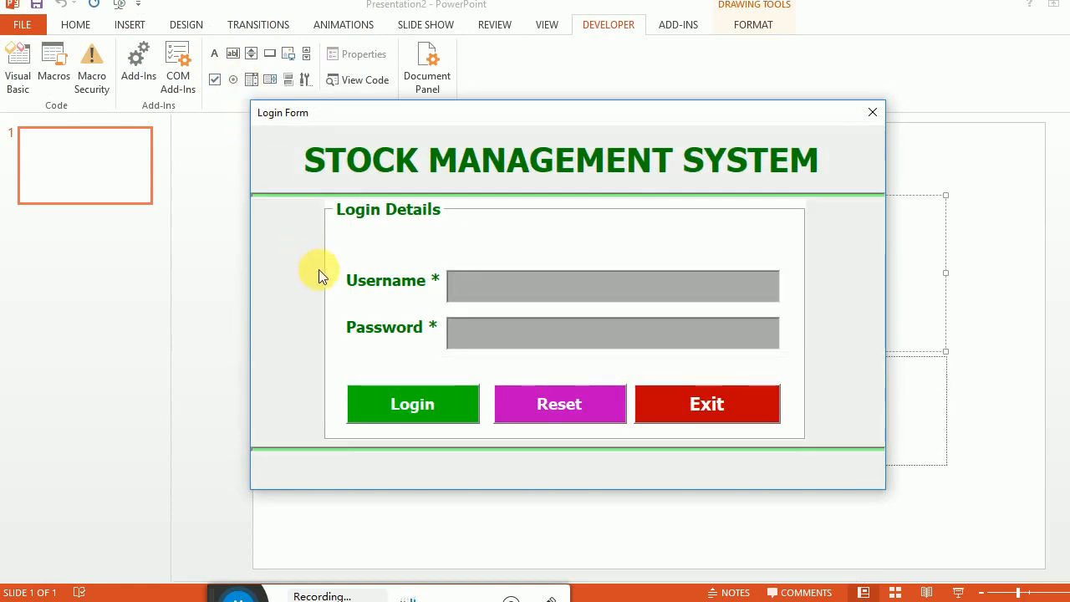
left_click(395, 385)
left_click(585, 409)
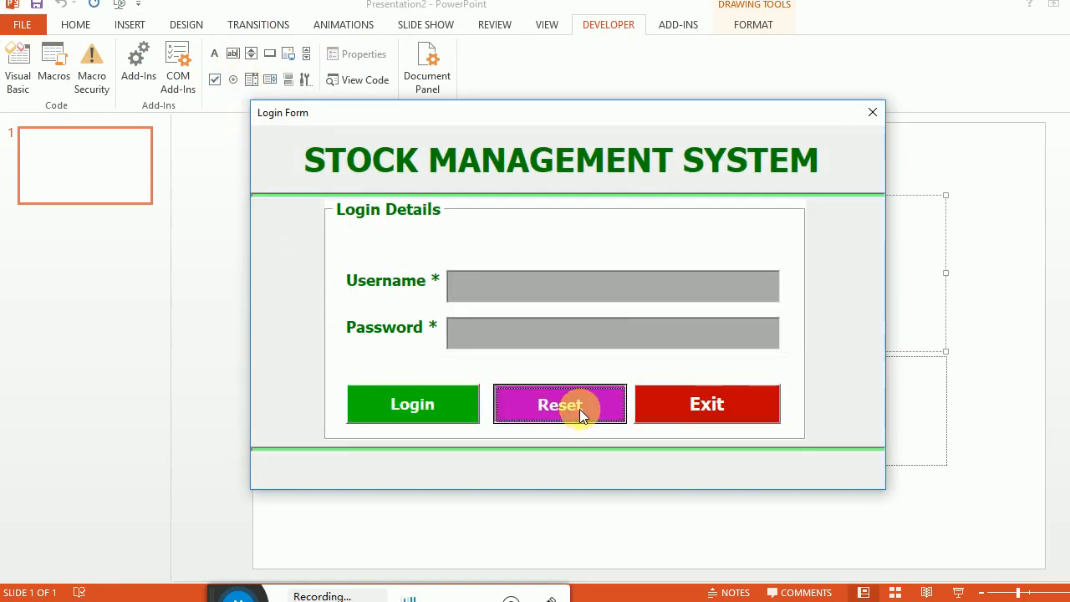
left_click(674, 406)
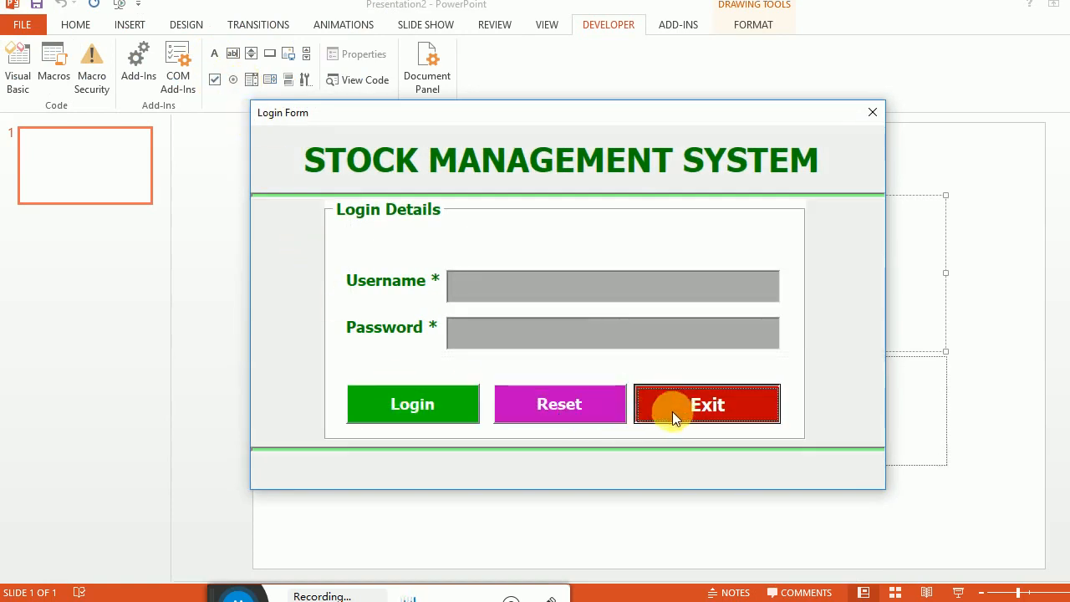
left_click(573, 407)
left_click(466, 407)
left_click(590, 405)
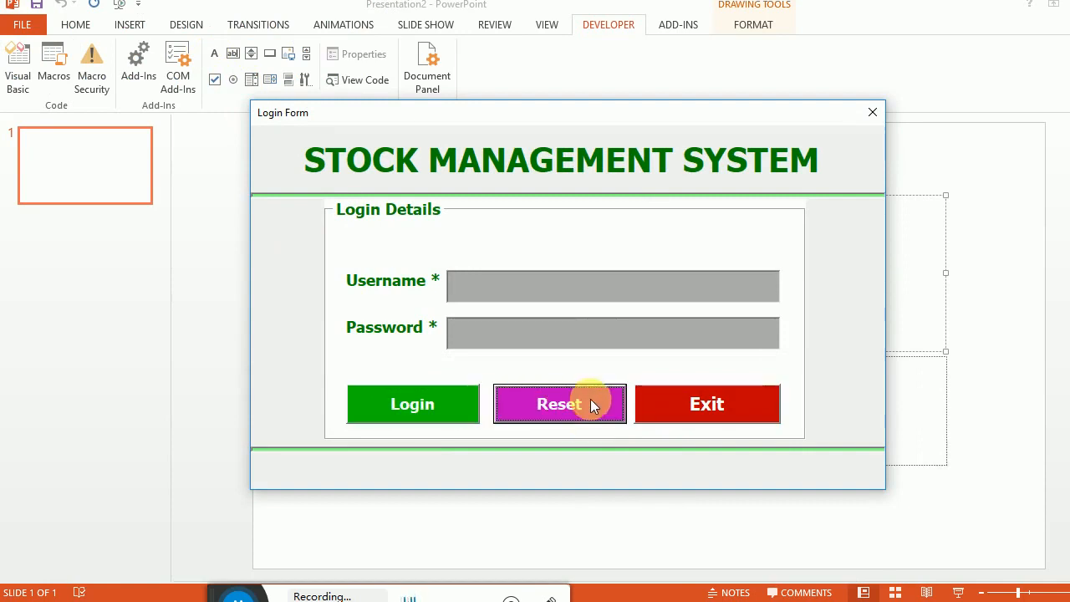
left_click(474, 404)
left_click(526, 407)
left_click(439, 408)
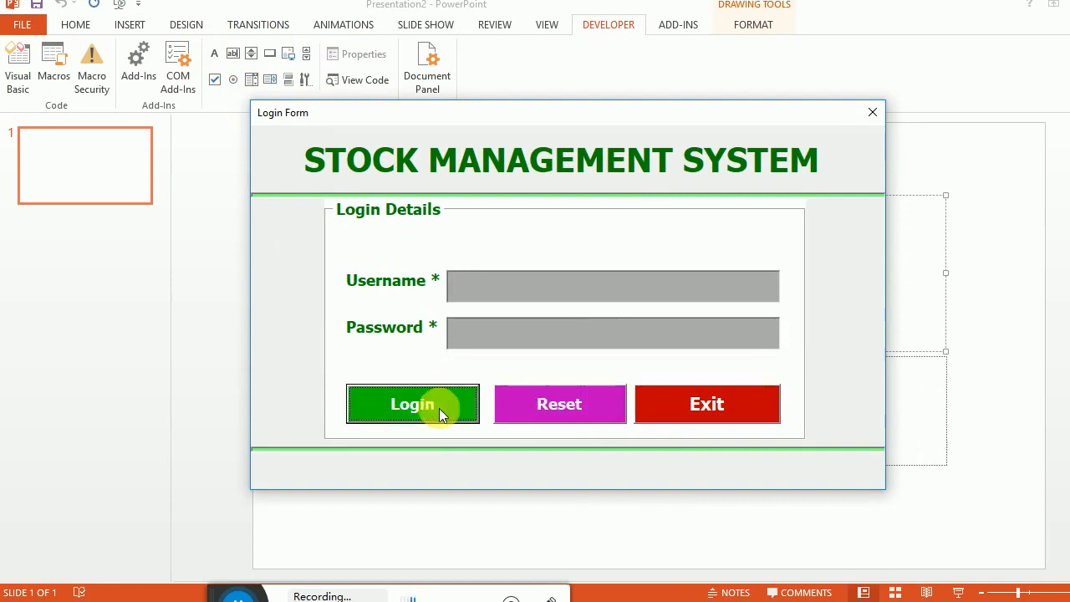
left_click(521, 407)
left_click(659, 406)
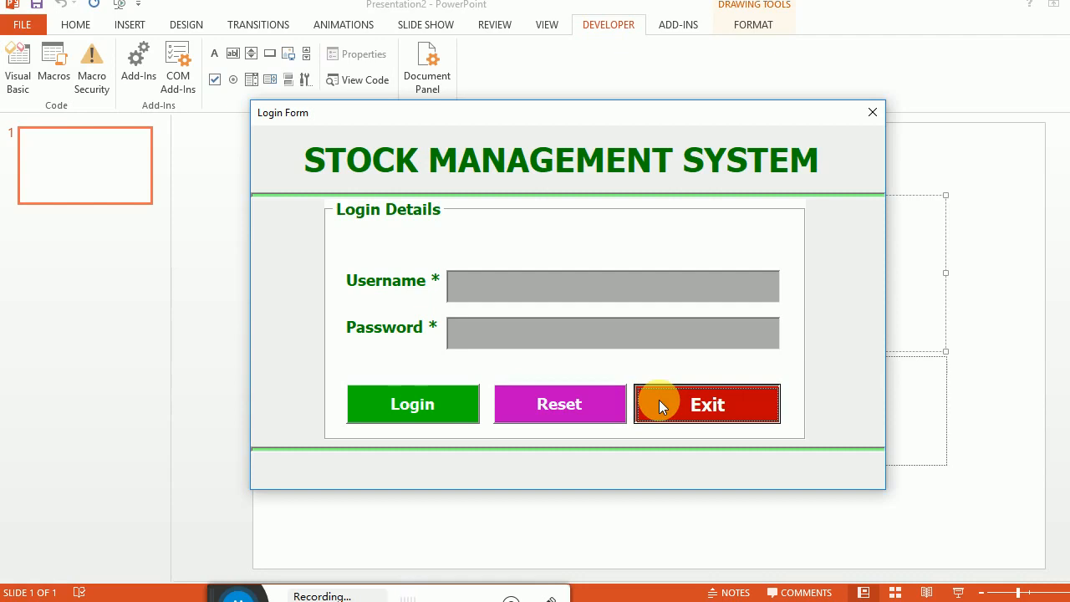
left_click(658, 405)
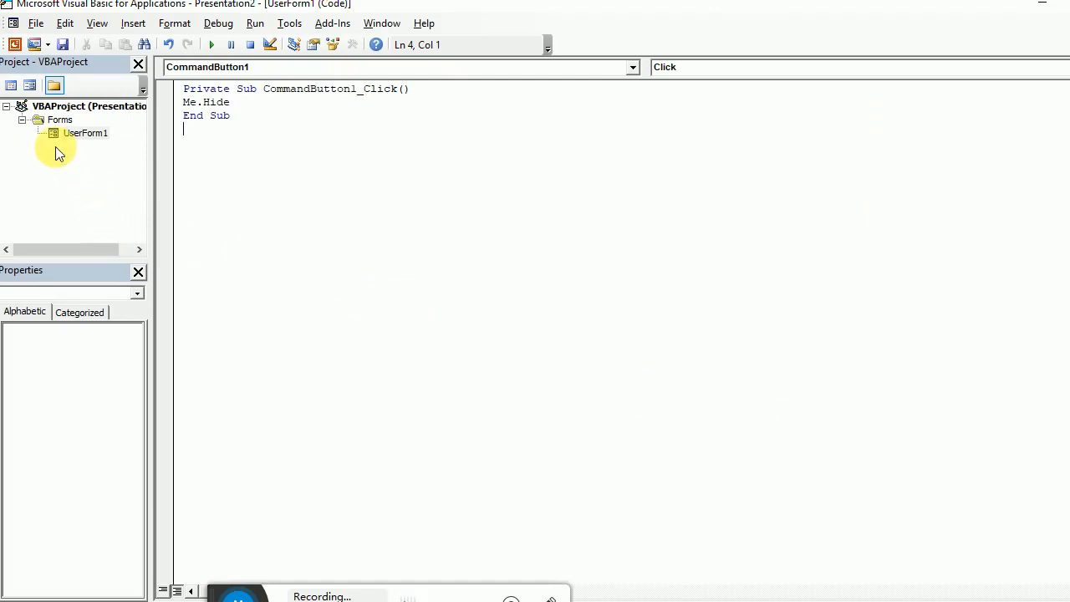
Step: Insert a second user form into the project and enlarge it to a height of about 490
left_click(74, 133)
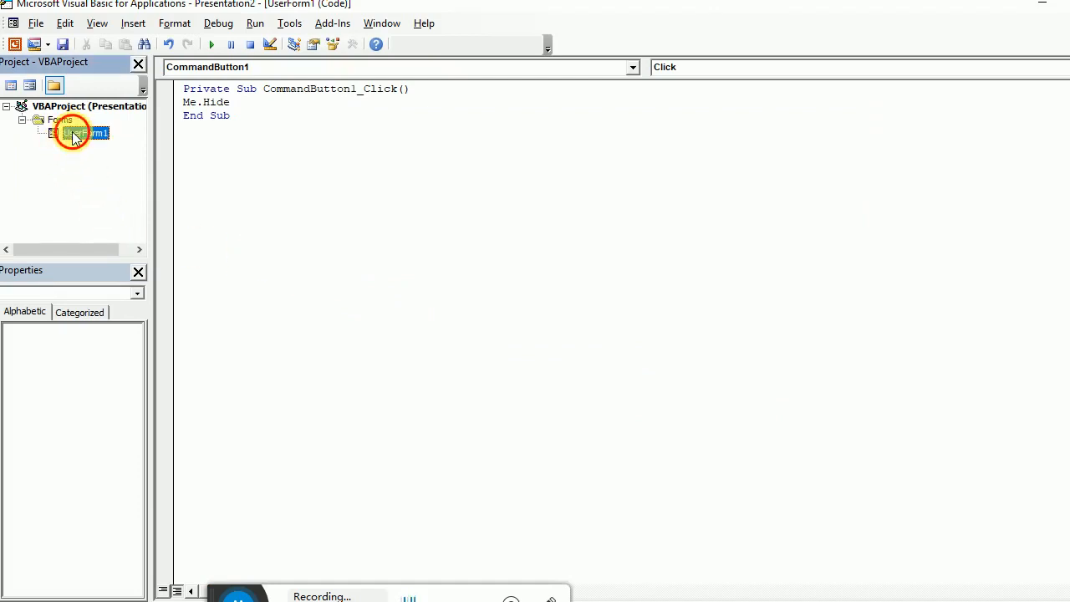
left_click(132, 25)
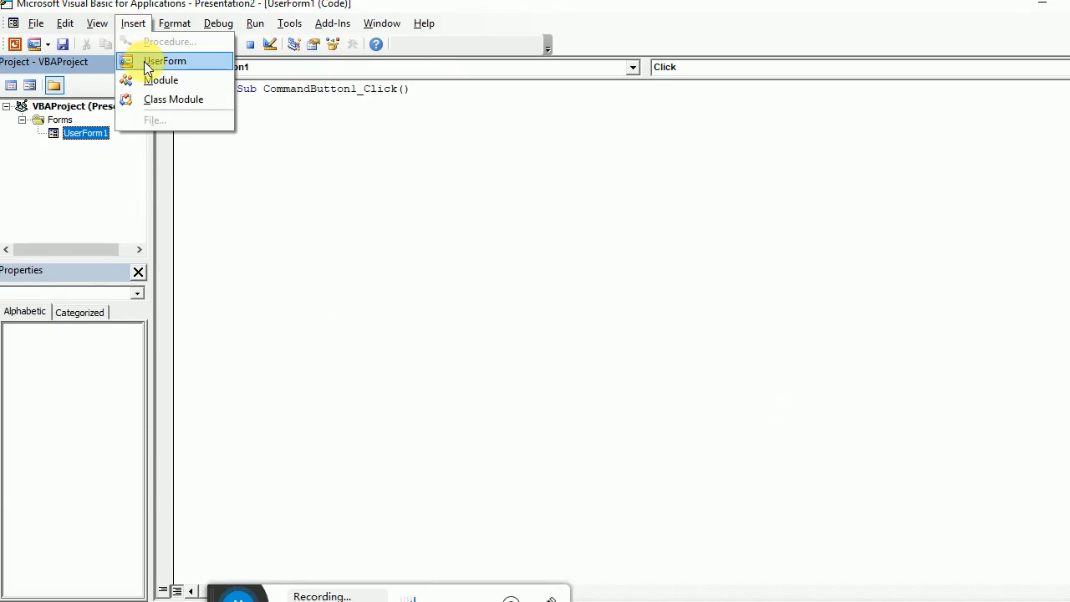
left_click(144, 62)
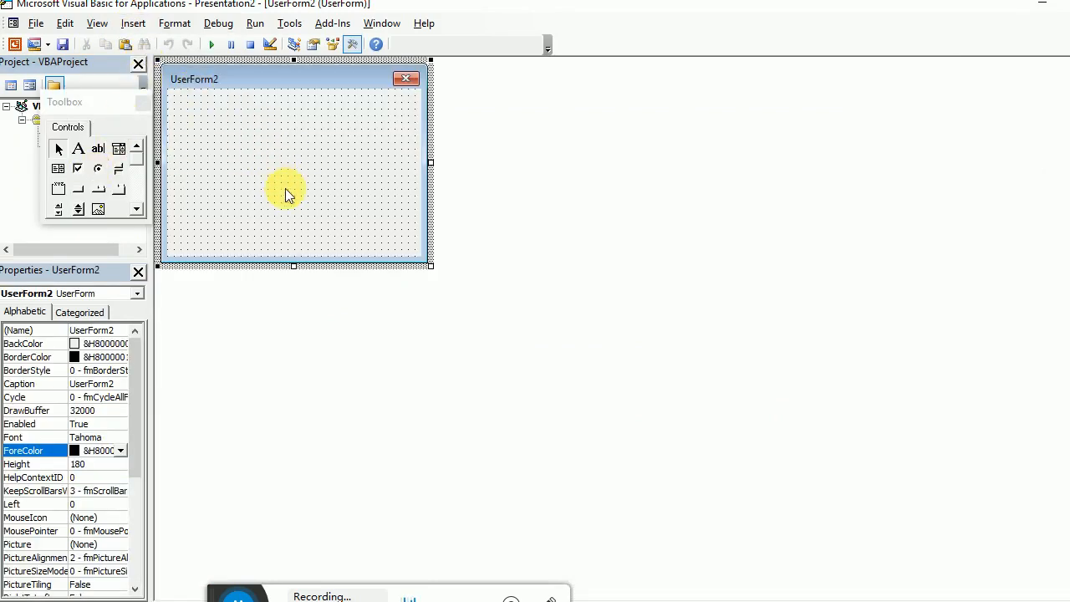
scroll(75, 409, "down", 5)
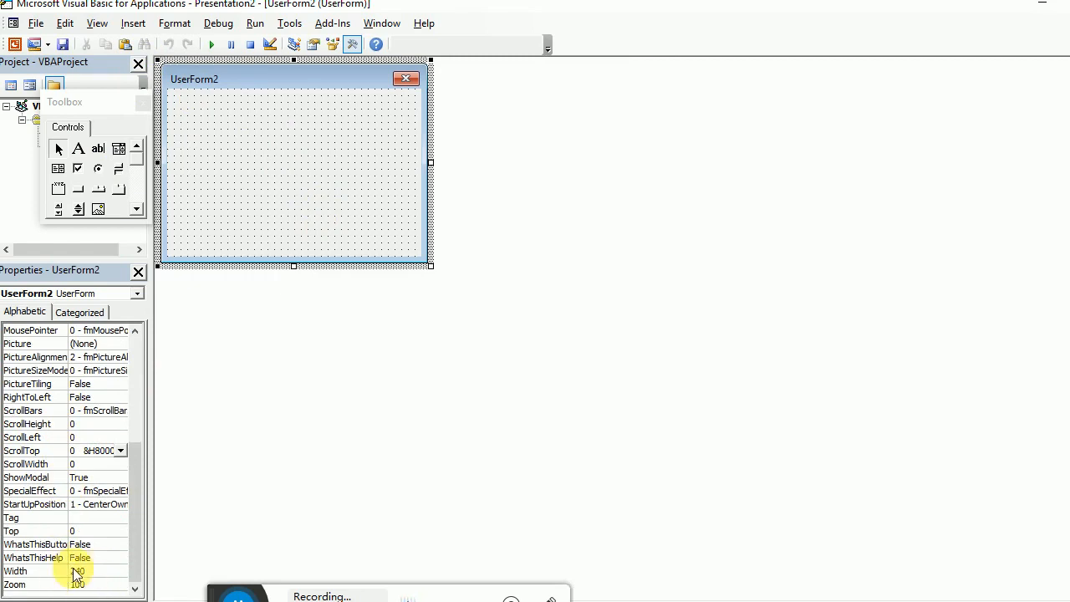
left_click_drag(435, 269, 1069, 590)
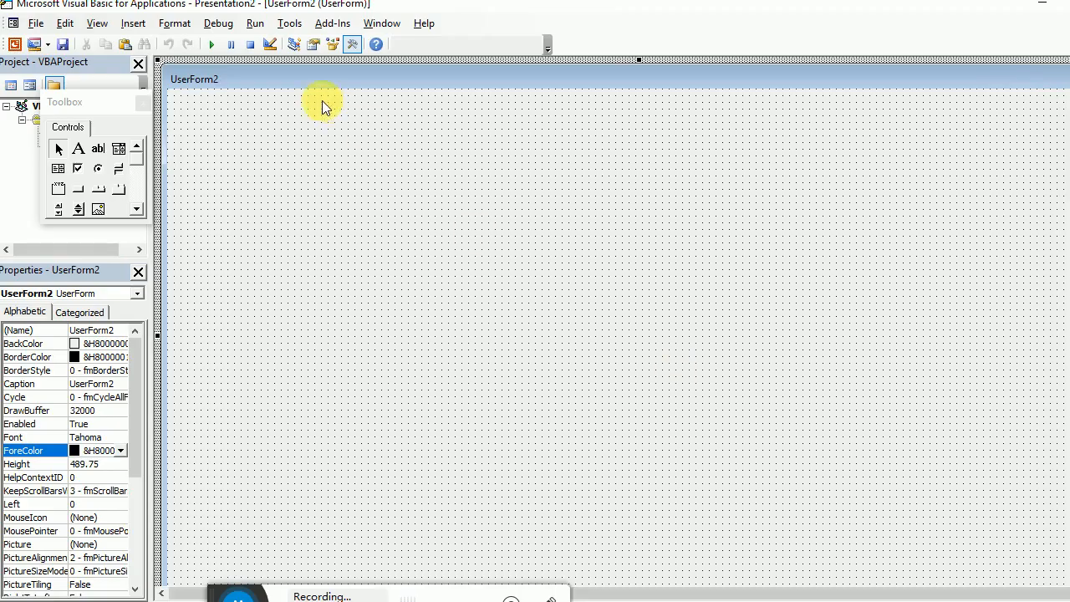
Step: Run the empty second form to preview its size, and close it
left_click(212, 44)
left_click_drag(308, 44, 320, 57)
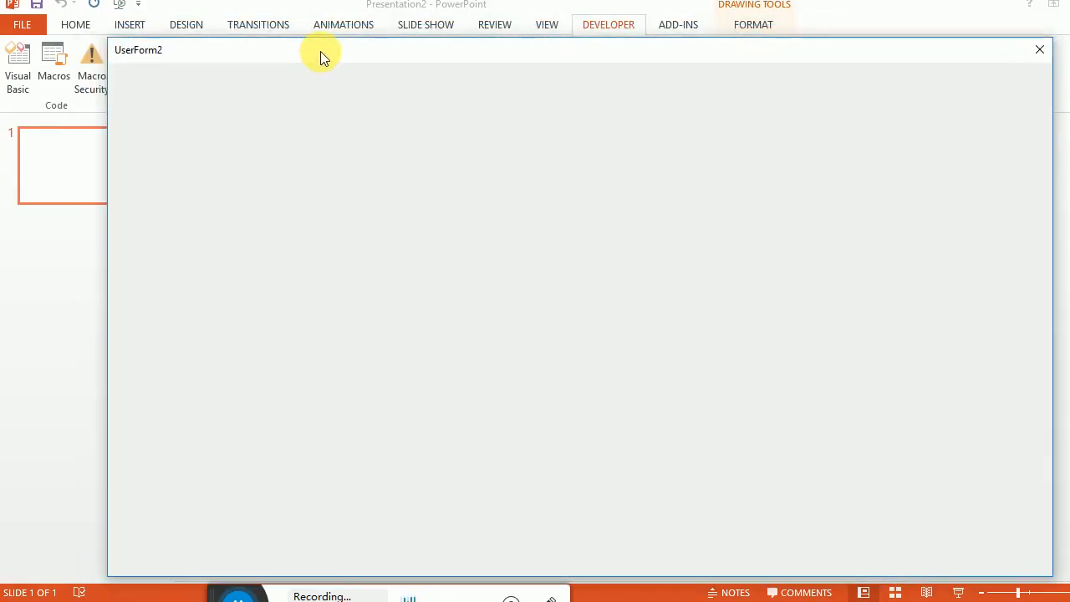
left_click(1039, 50)
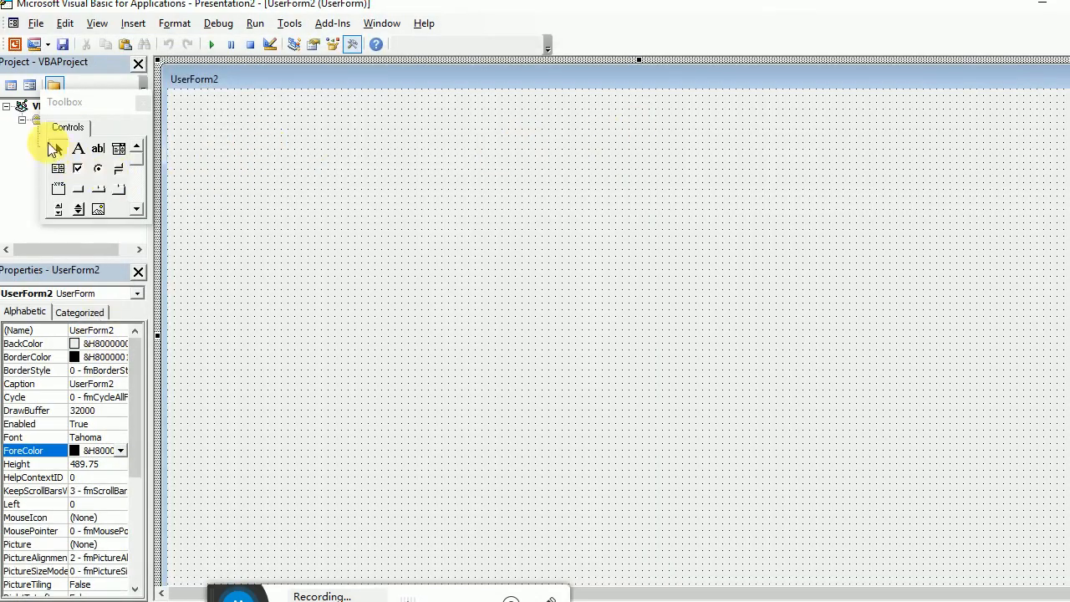
Step: Open UserForm1 and copy its STOCK MANAGEMENT SYSTEM title label together with the green line below it
left_click(5, 138)
left_click(68, 137)
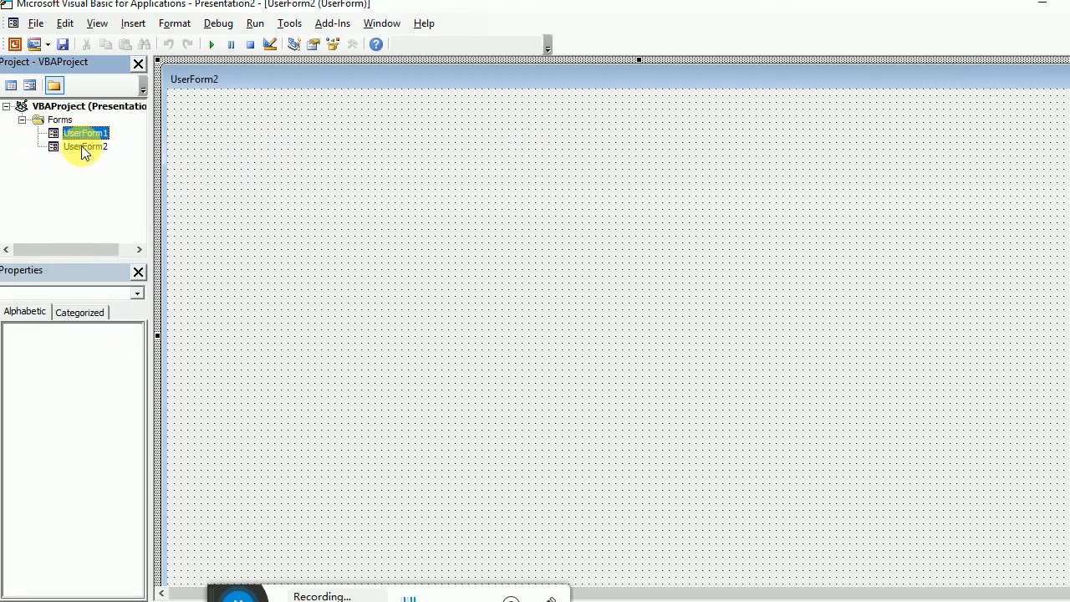
double_click(75, 134)
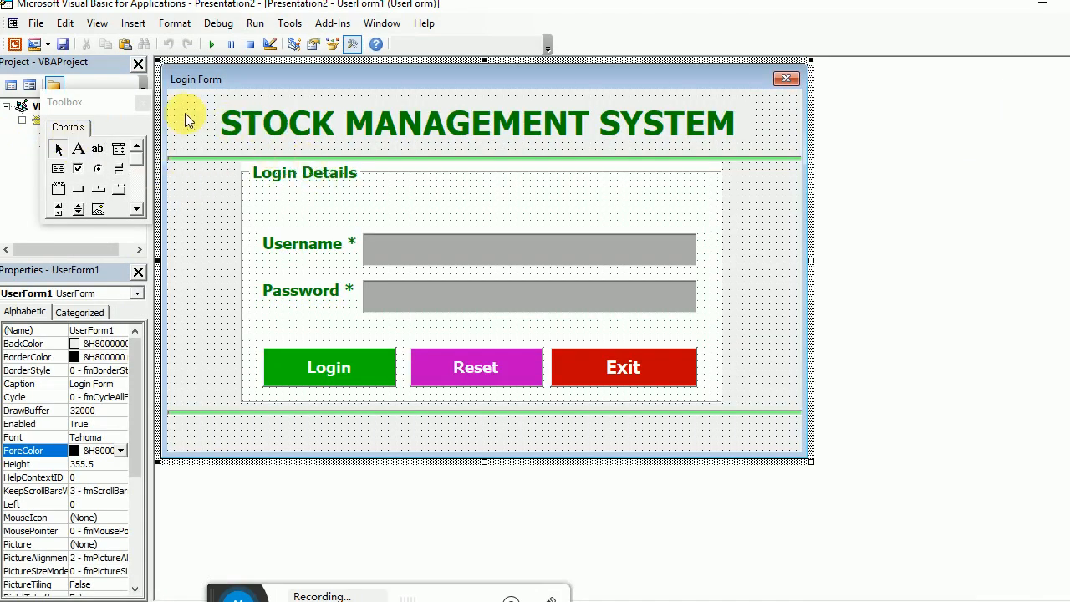
left_click_drag(184, 112, 776, 162)
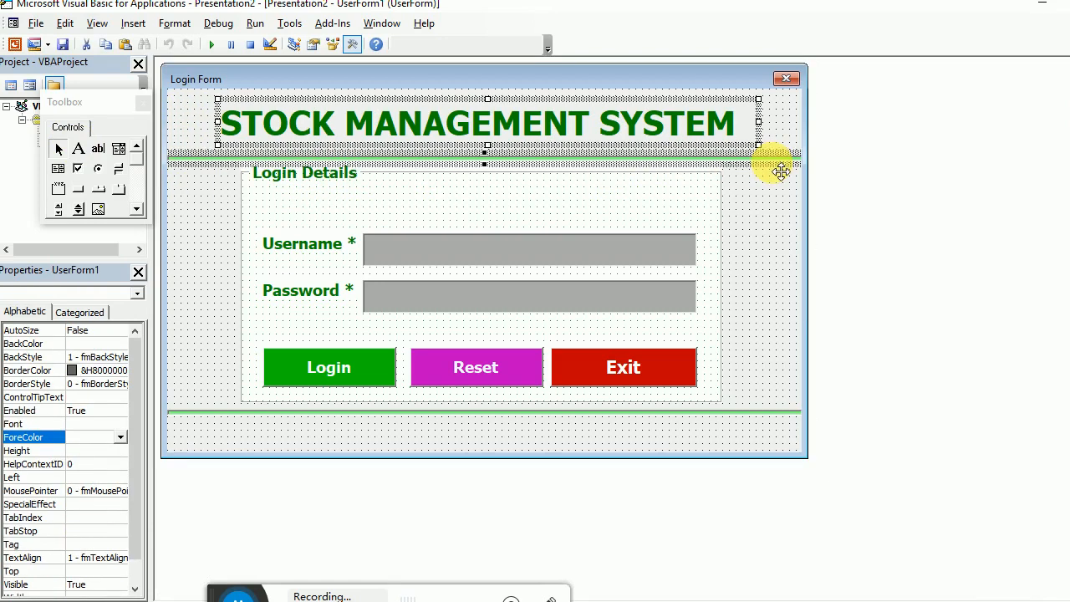
right_click(519, 125)
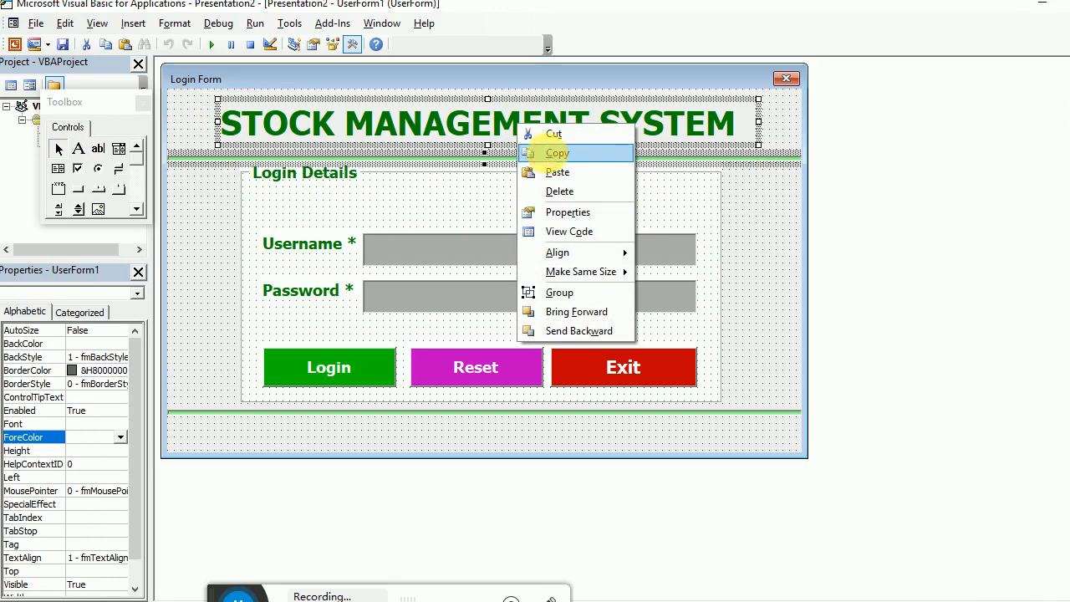
left_click(553, 153)
Step: Paste the copied title label and green line into UserForm2 and move them to the upper edge of the form
left_click(87, 145)
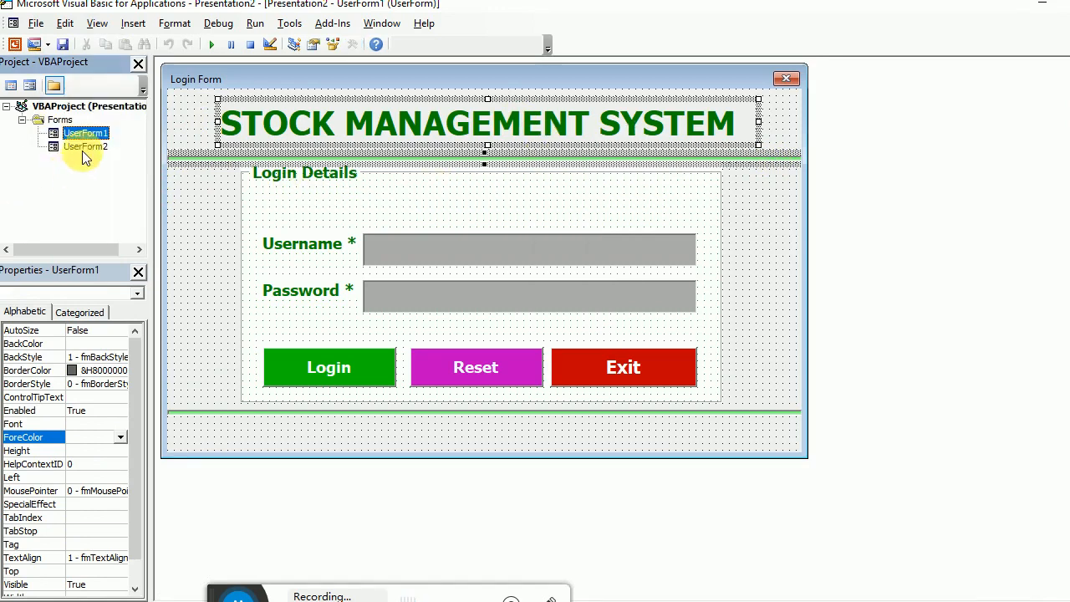
double_click(82, 149)
right_click(269, 162)
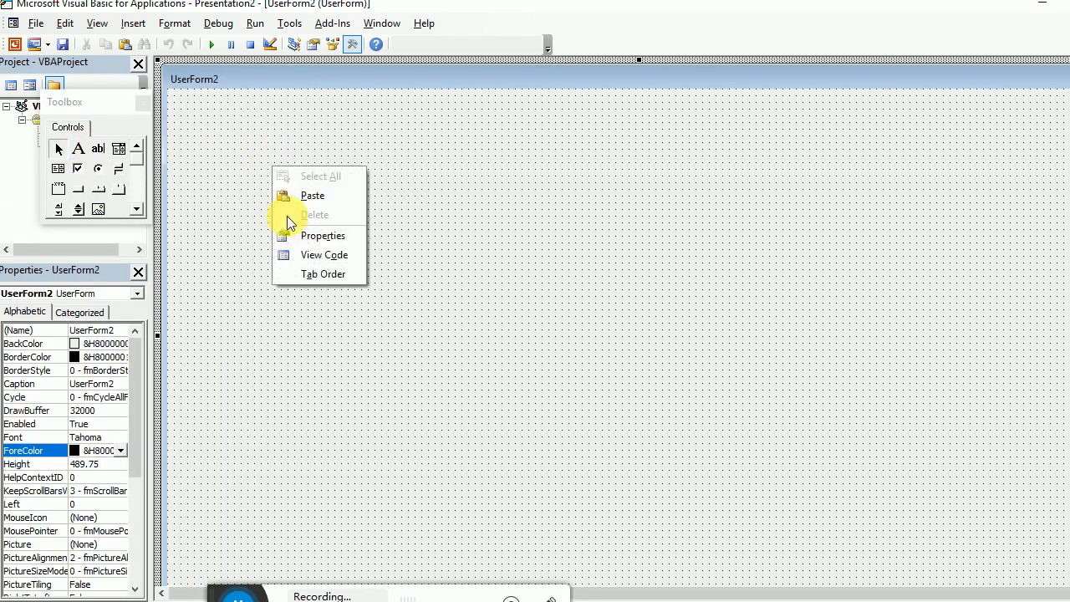
left_click(292, 197)
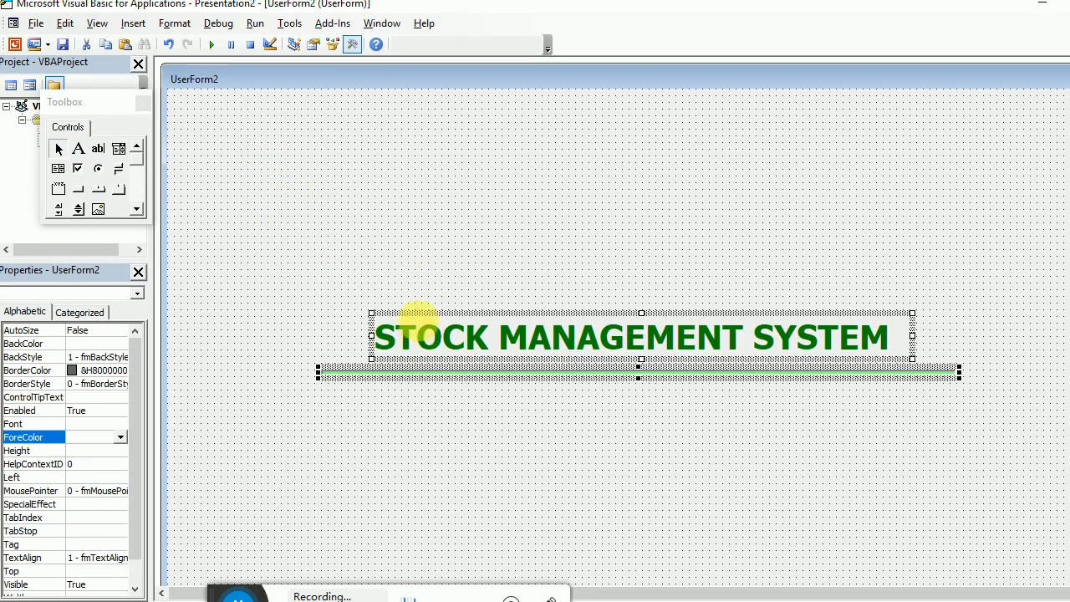
left_click_drag(418, 323, 416, 127)
left_click(361, 164)
Step: Enlarge UserForm2's title label across the form to a height of 66 and a left offset of 6, moving the green line down to make room
left_click(373, 127)
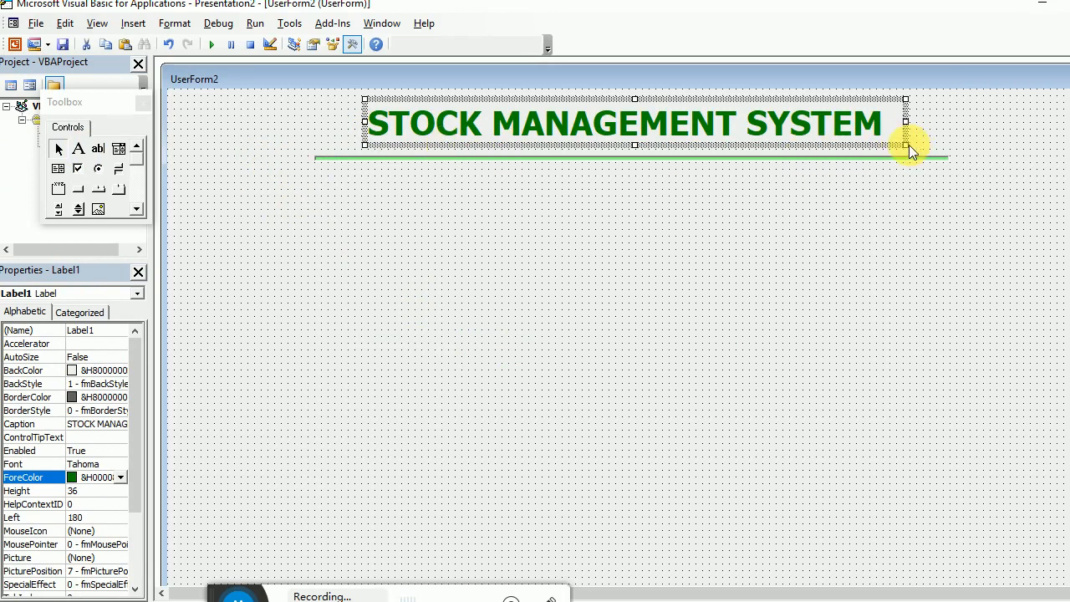
left_click_drag(909, 147, 1060, 149)
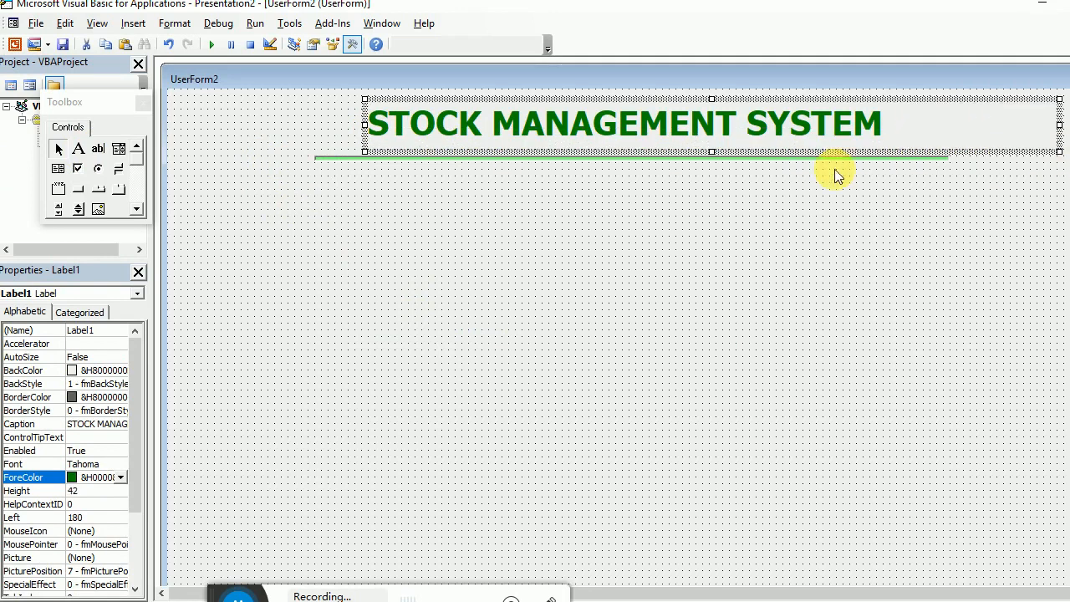
left_click(698, 184)
left_click_drag(664, 157, 670, 192)
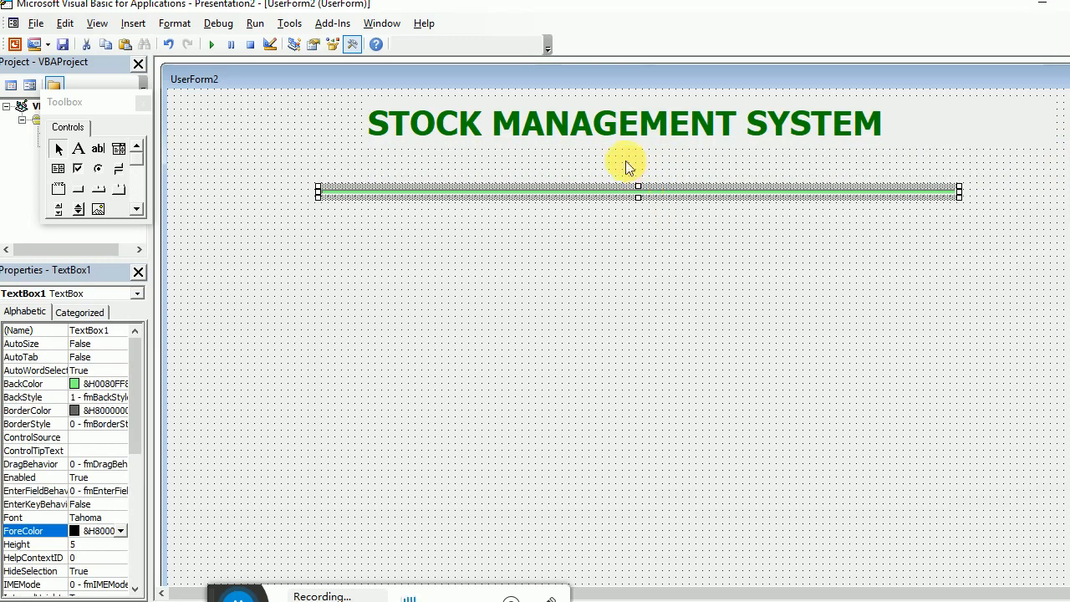
left_click(380, 127)
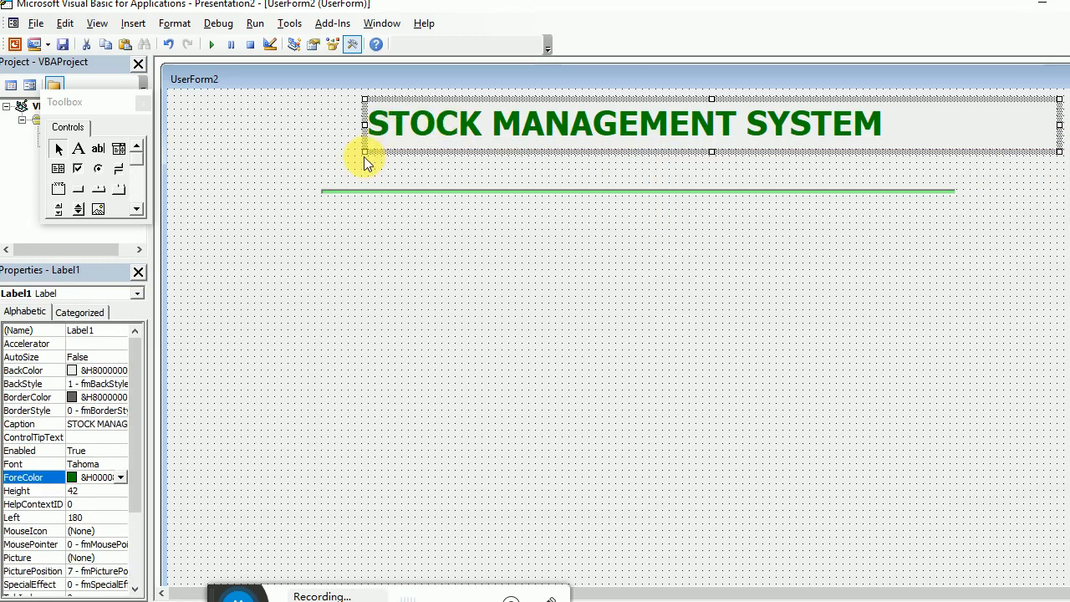
left_click_drag(363, 154, 279, 165)
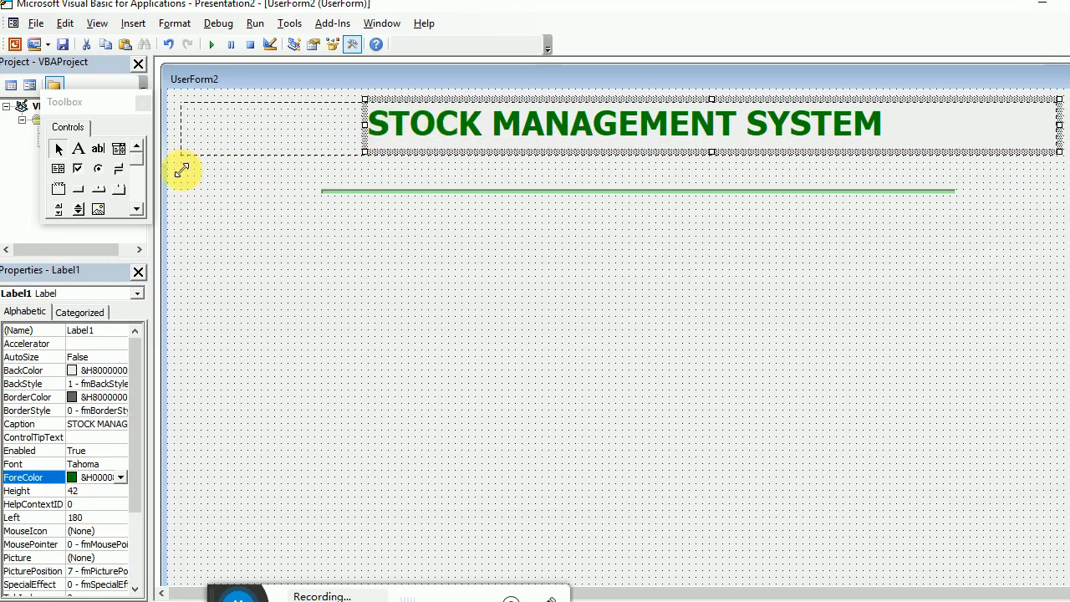
left_click_drag(175, 169, 177, 167)
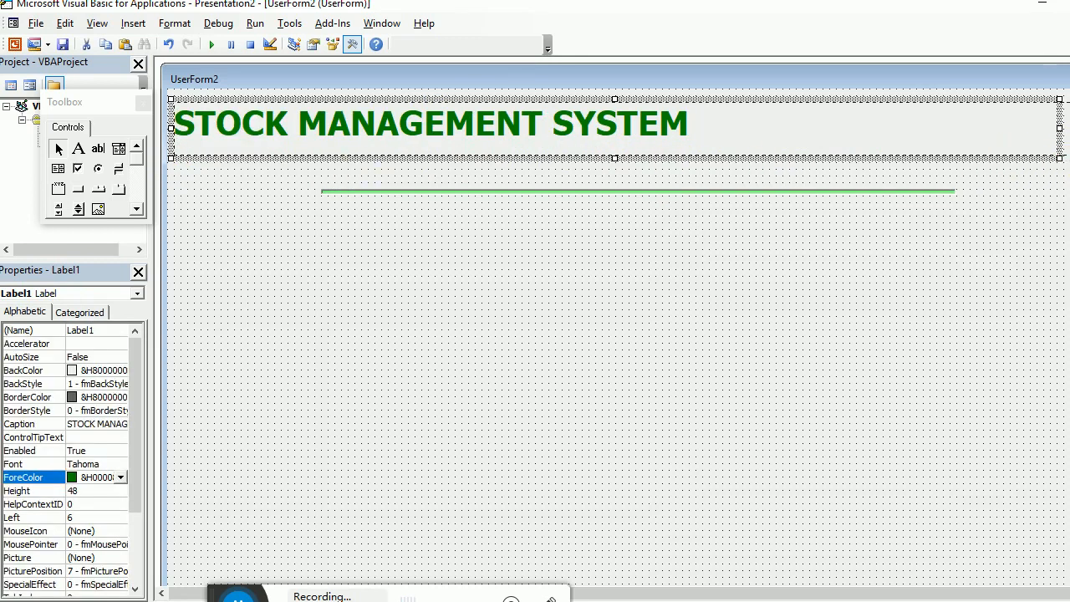
left_click_drag(1059, 128, 1069, 128)
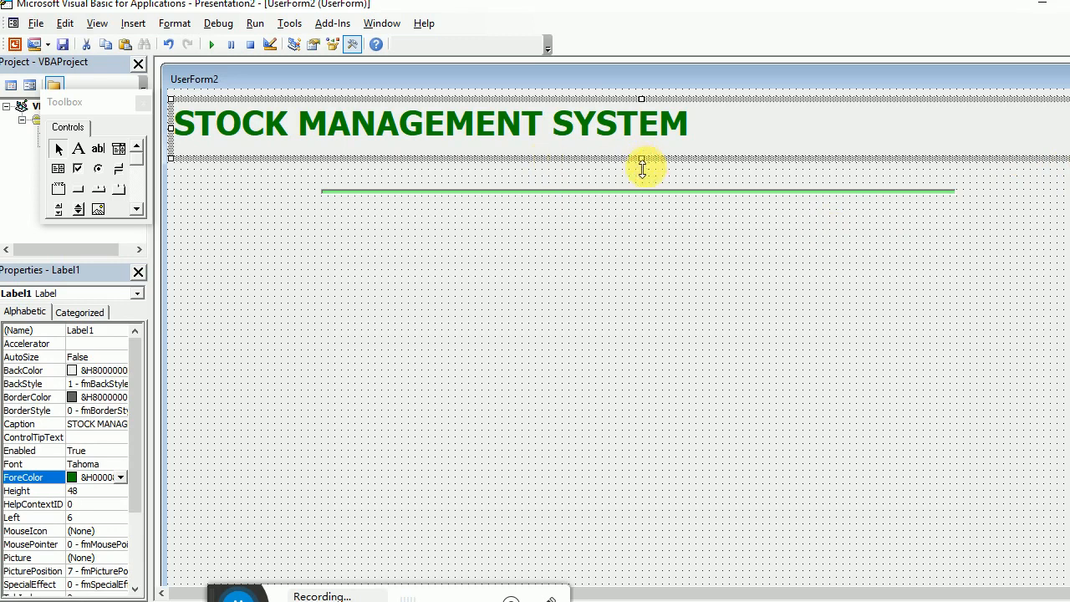
left_click_drag(642, 164, 642, 183)
left_click(595, 129)
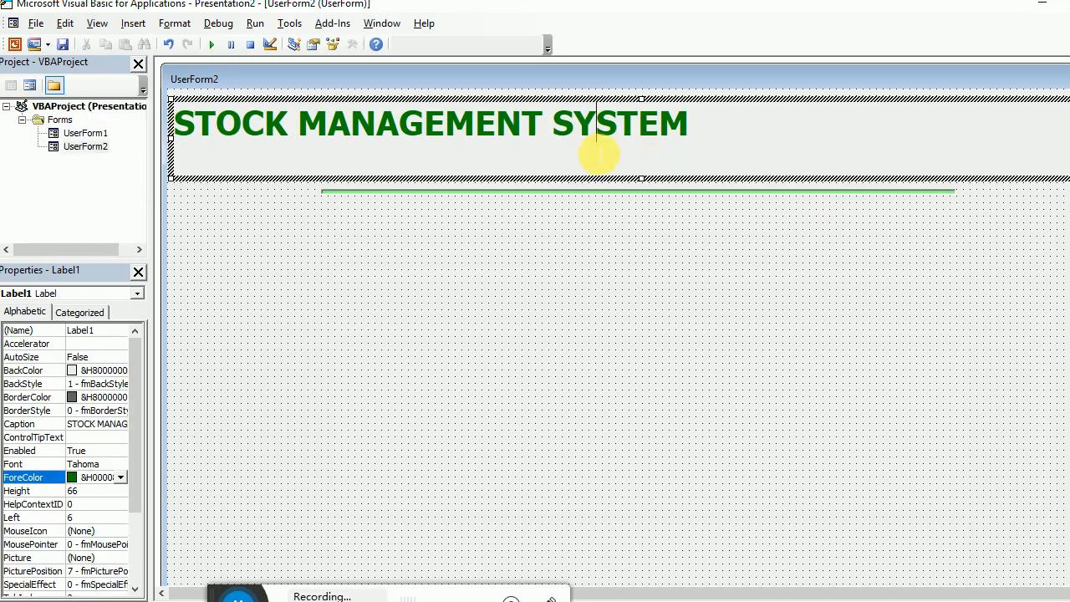
left_click(79, 311)
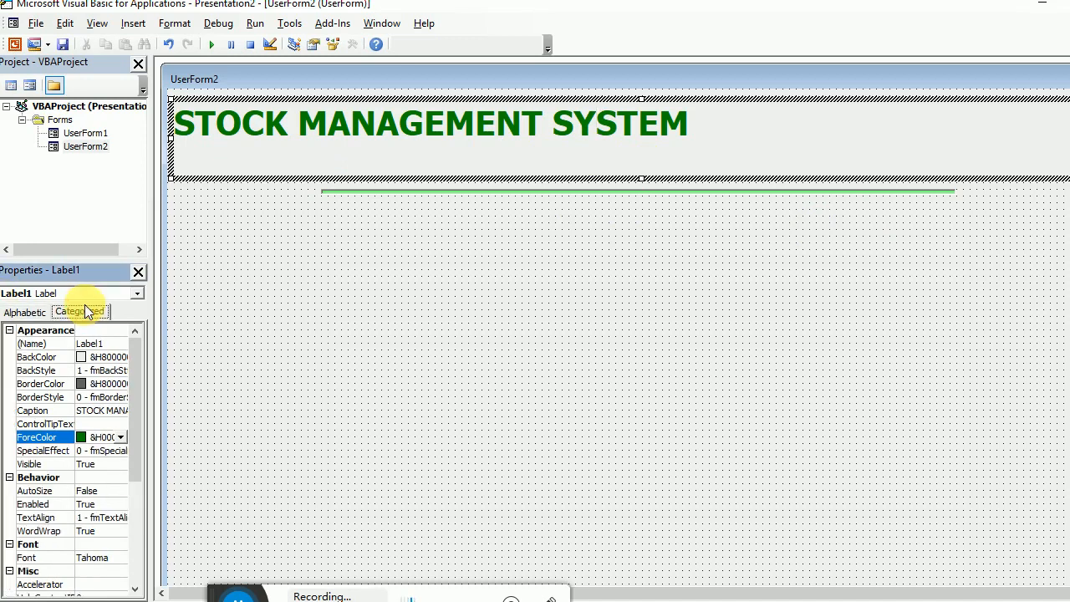
left_click(288, 256)
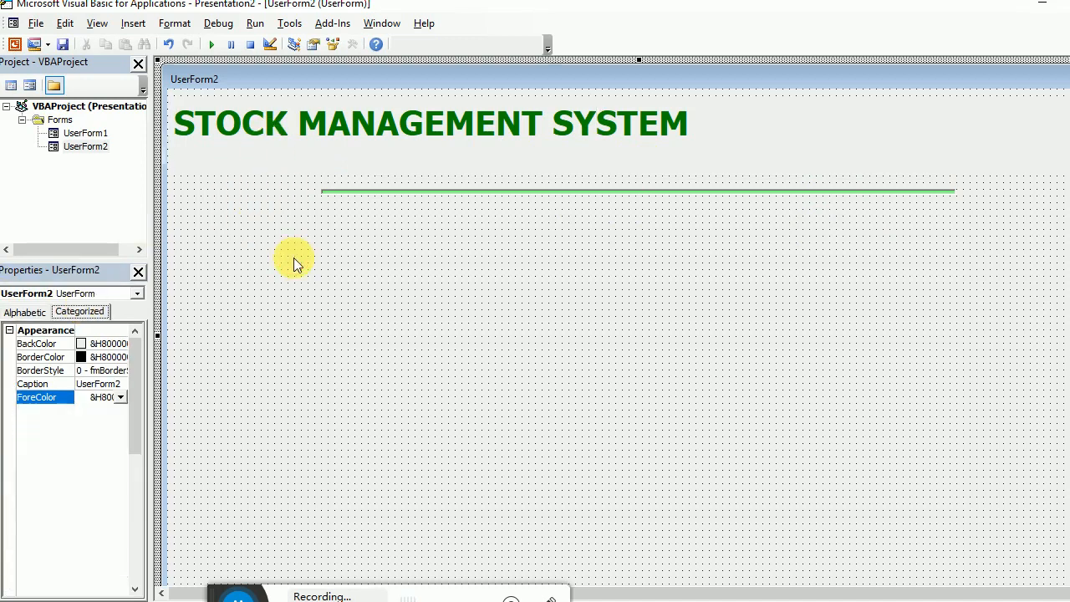
left_click(270, 136)
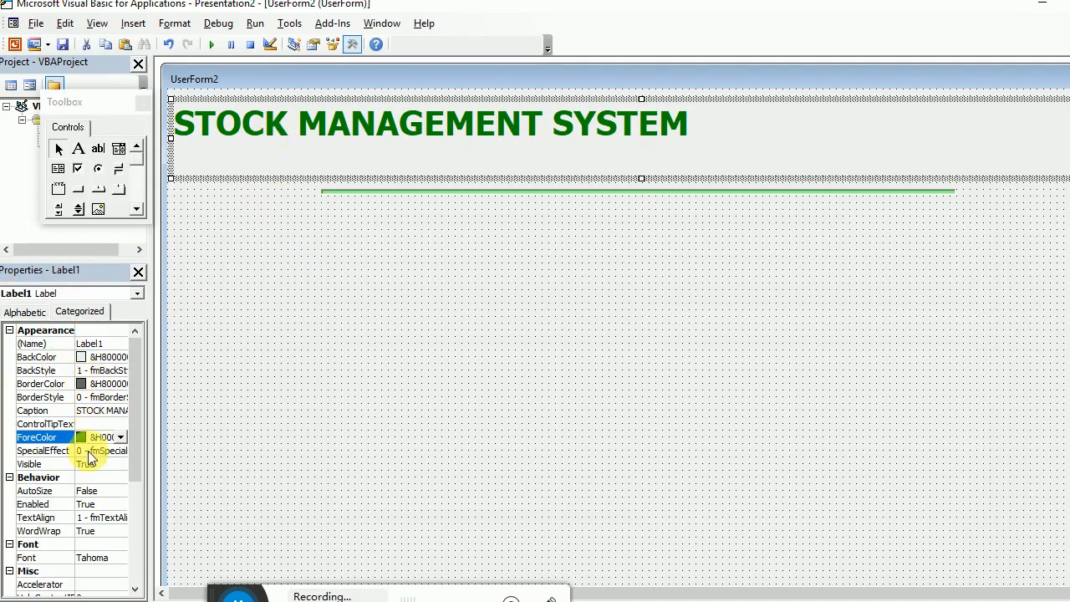
left_click(28, 326)
left_click(25, 312)
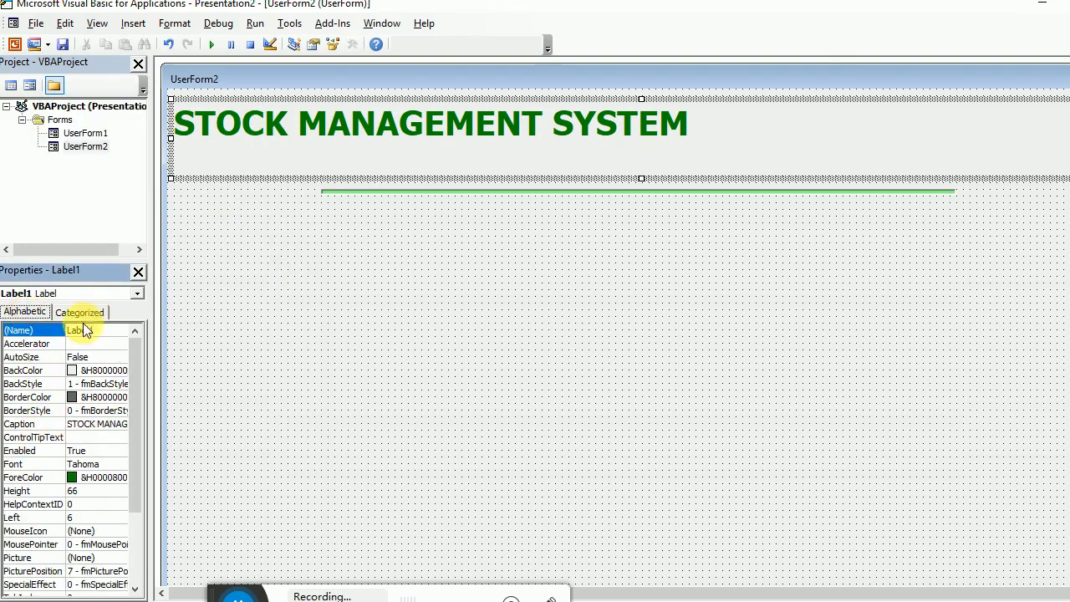
Step: Set the title label's font size to 72, keeping Tahoma Bold
left_click(109, 466)
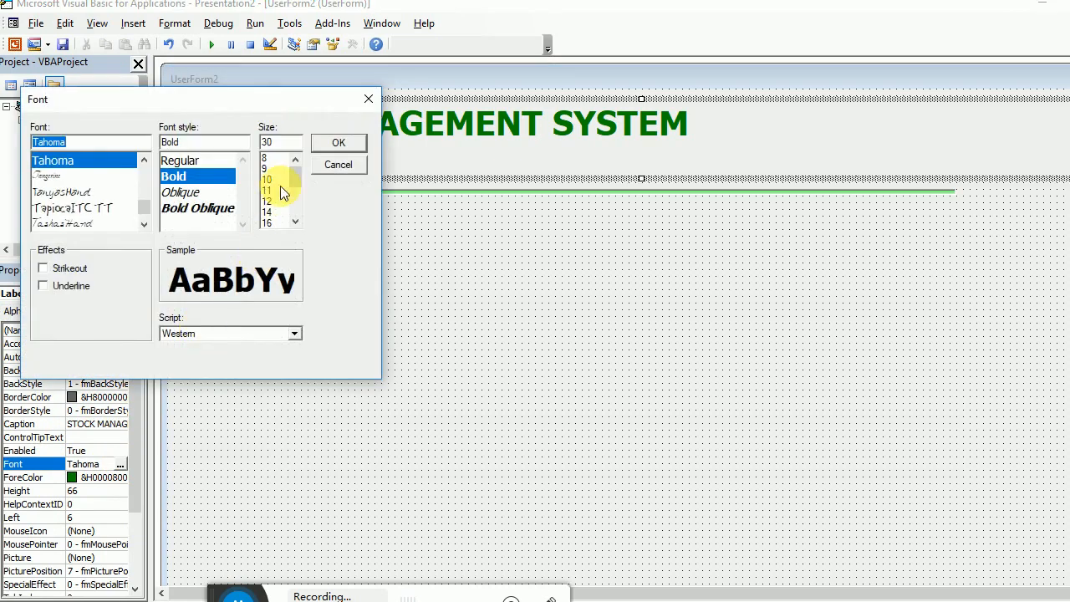
left_click(268, 211)
left_click(294, 222)
left_click(294, 222)
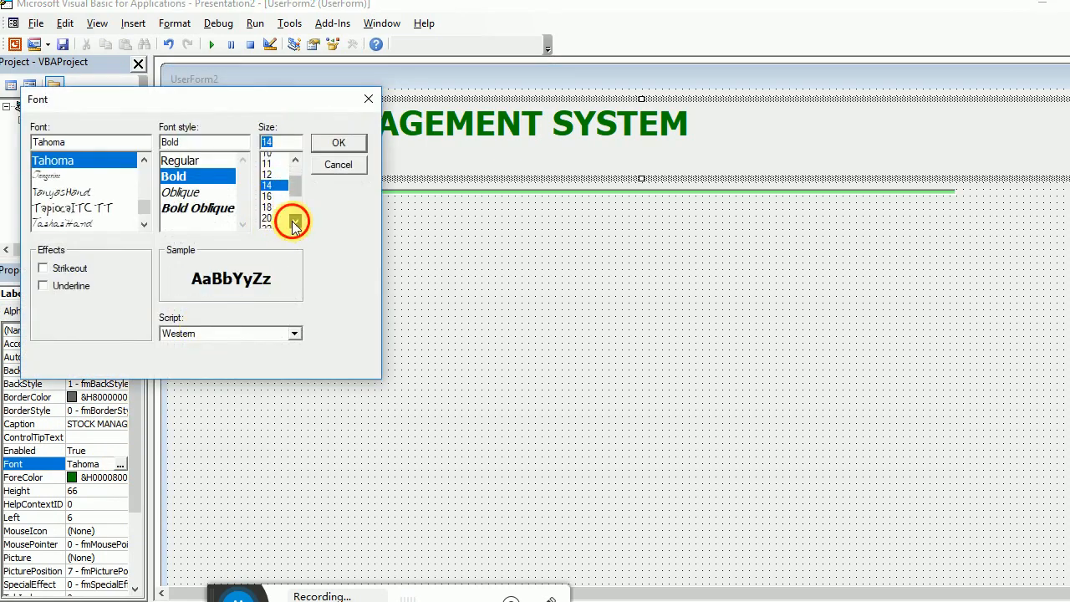
left_click(294, 221)
left_click(294, 222)
left_click(294, 221)
left_click(295, 221)
left_click(266, 211)
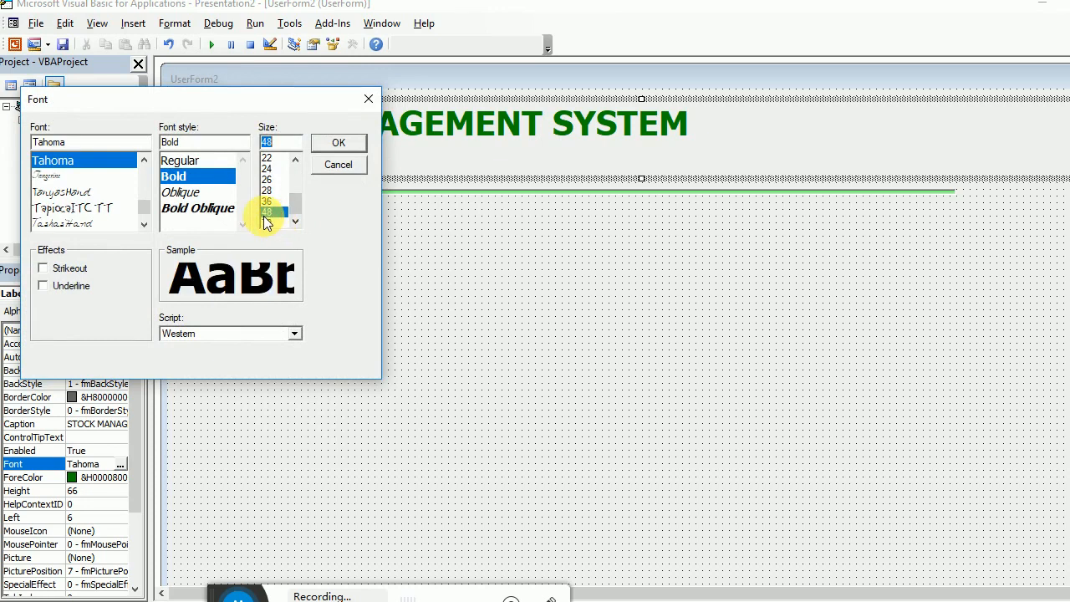
left_click(265, 221)
left_click(334, 144)
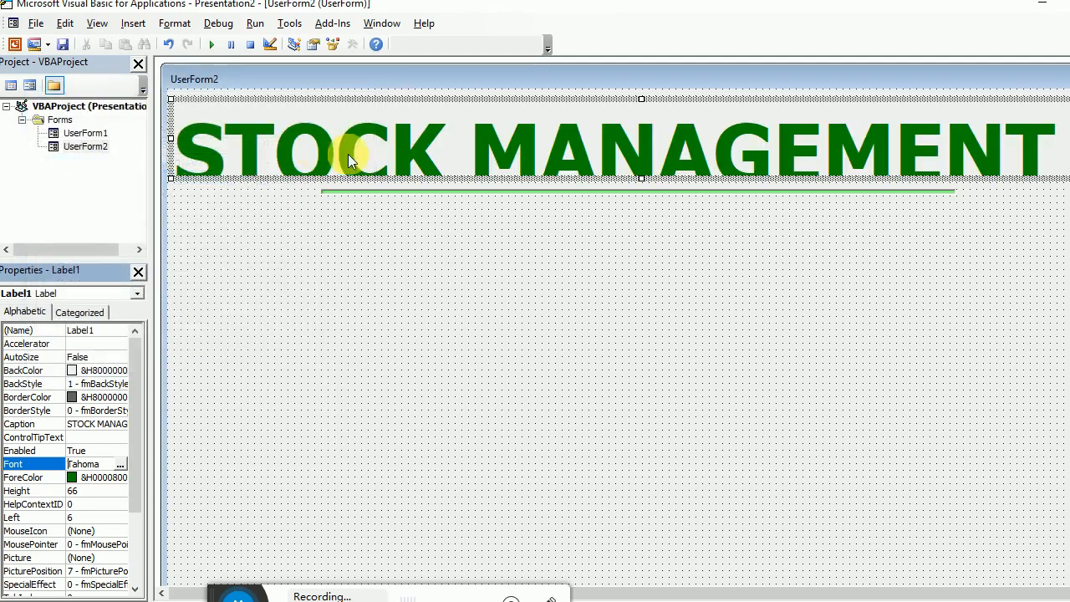
Step: Set the title label's font size to 50
left_click(122, 465)
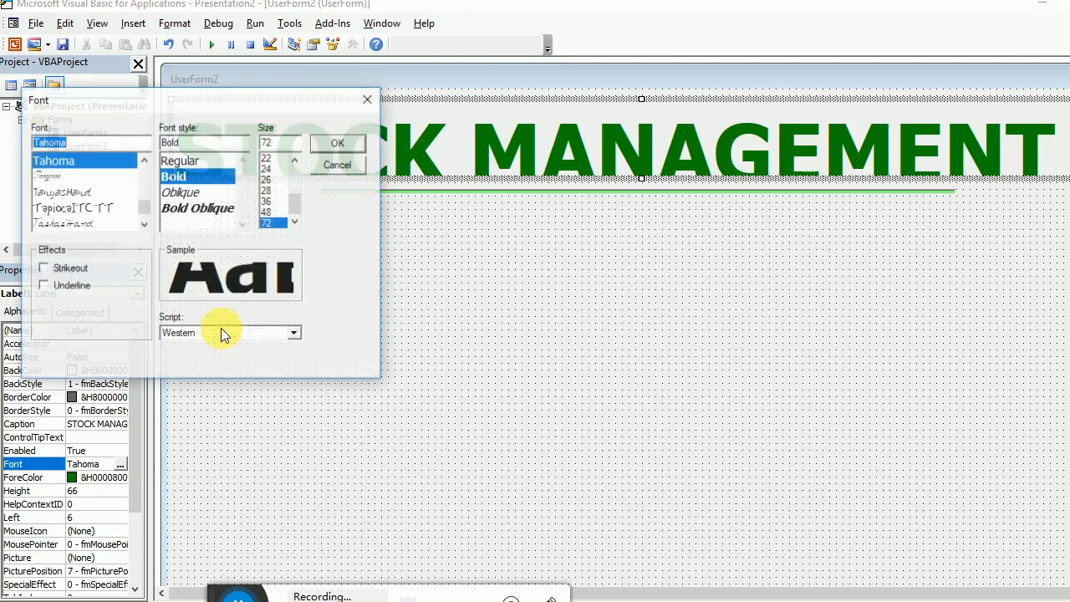
left_click(266, 211)
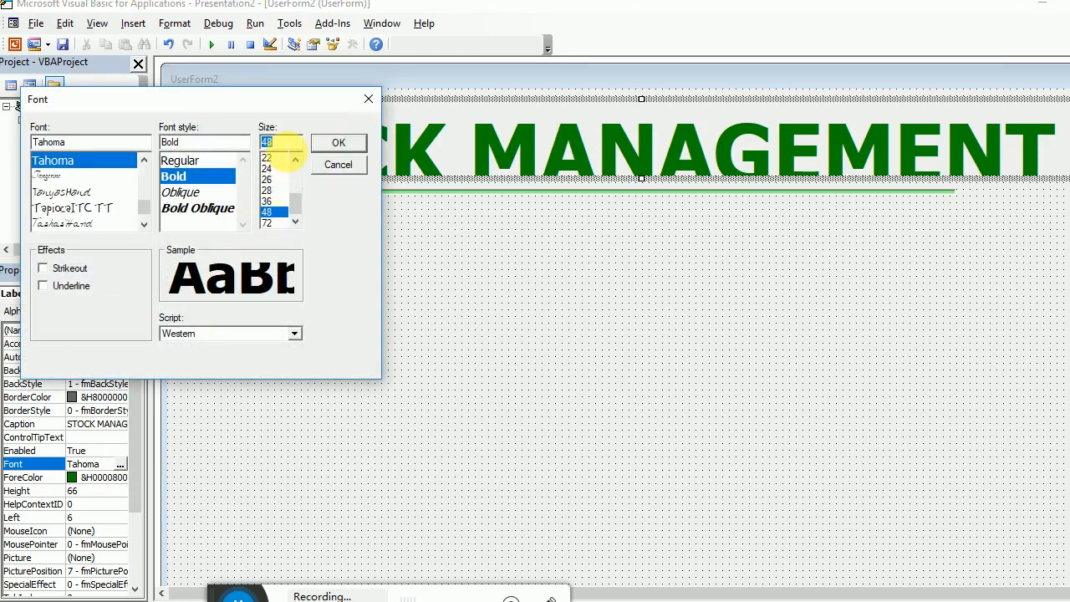
type("50")
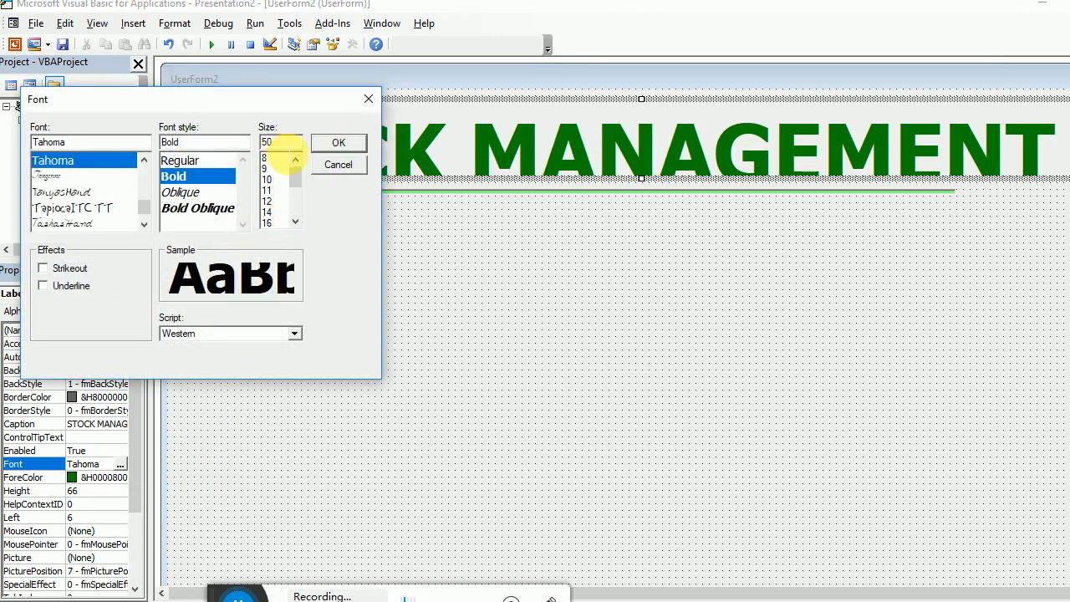
left_click(321, 140)
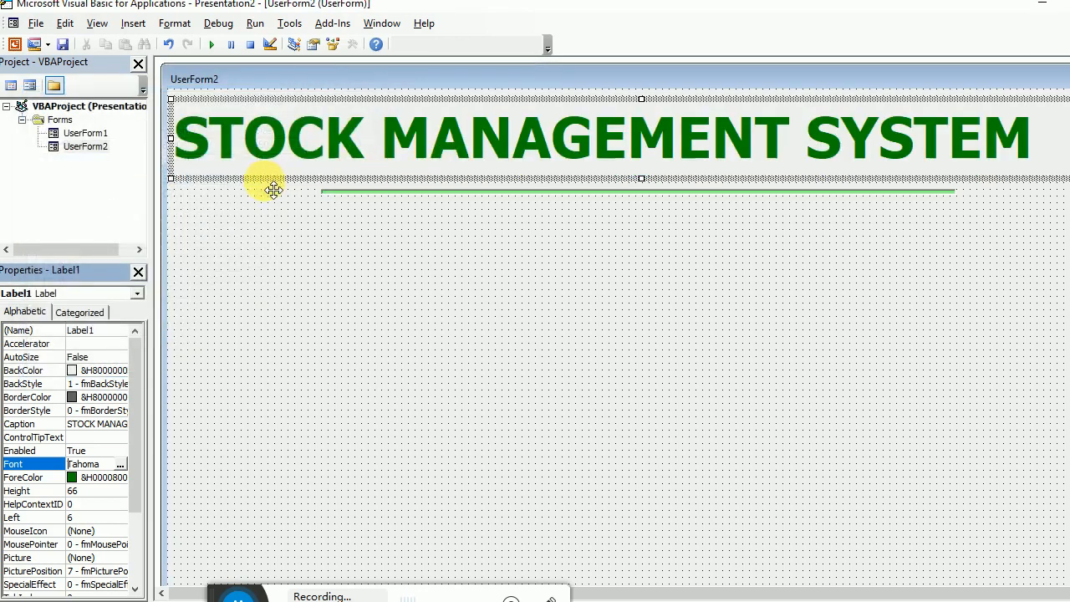
Step: Narrow the title label to fit its text and shift it slightly to the right to centre it on the form
left_click(338, 245)
left_click(325, 168)
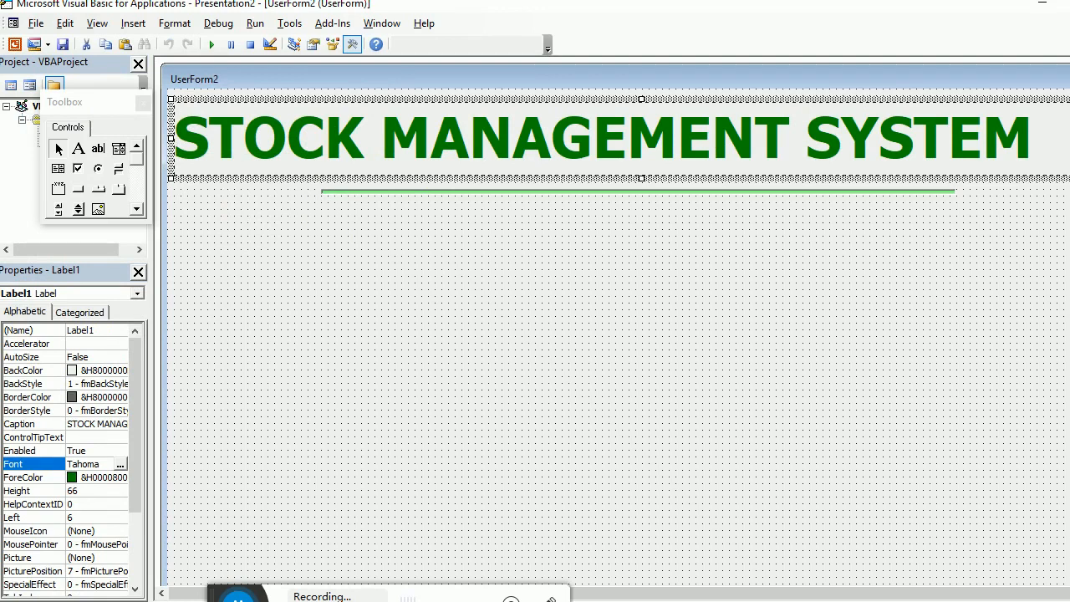
left_click_drag(1053, 146, 1046, 145)
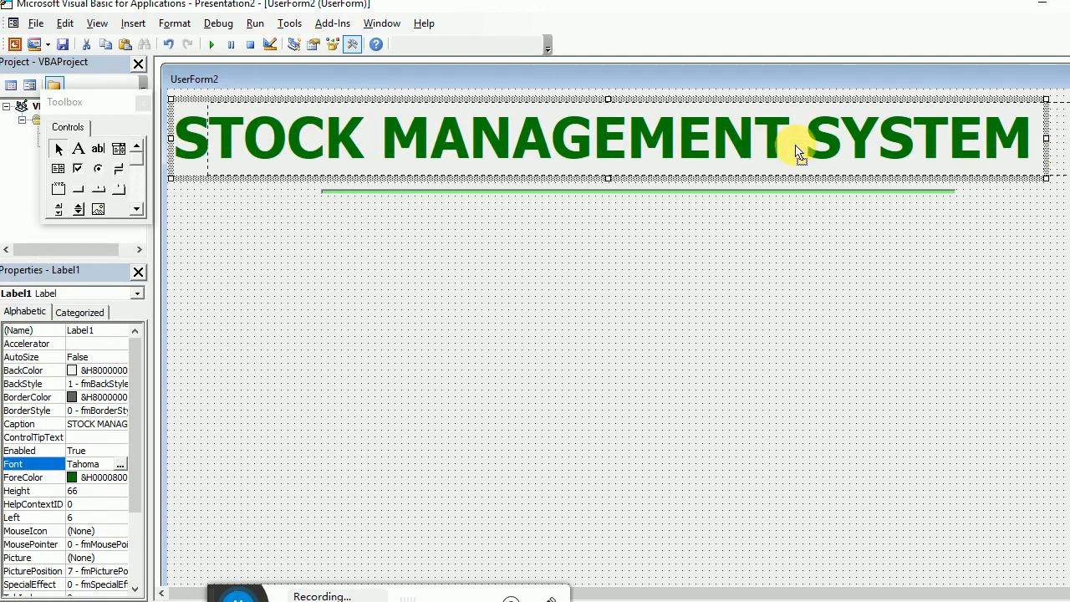
left_click_drag(796, 153, 830, 153)
Step: Stretch the green line across the full width of the form and move it up directly beneath the title
left_click(779, 191)
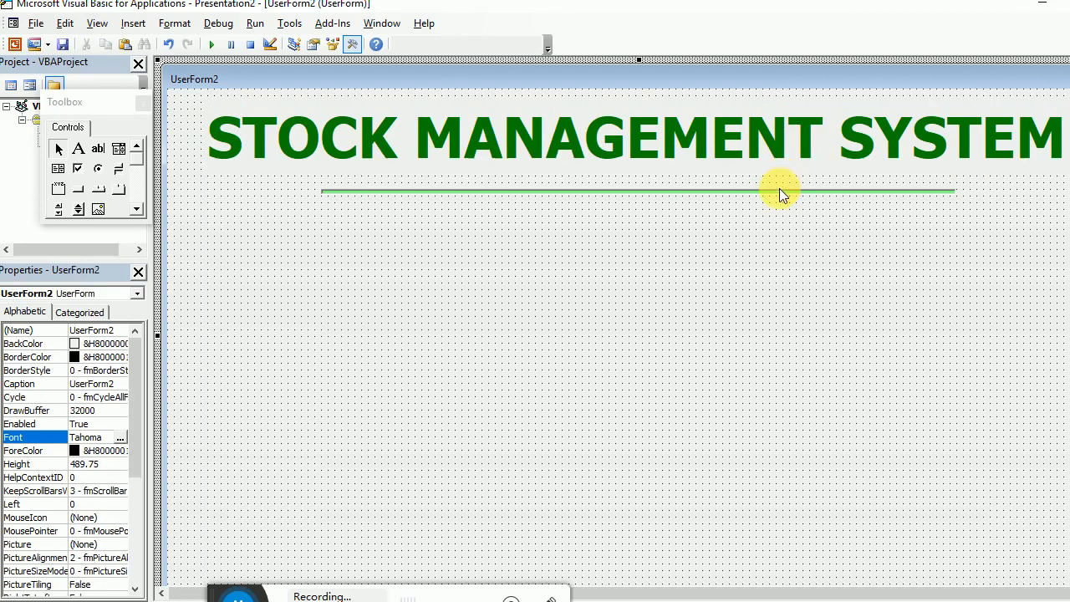
left_click(422, 192)
left_click_drag(319, 192, 170, 196)
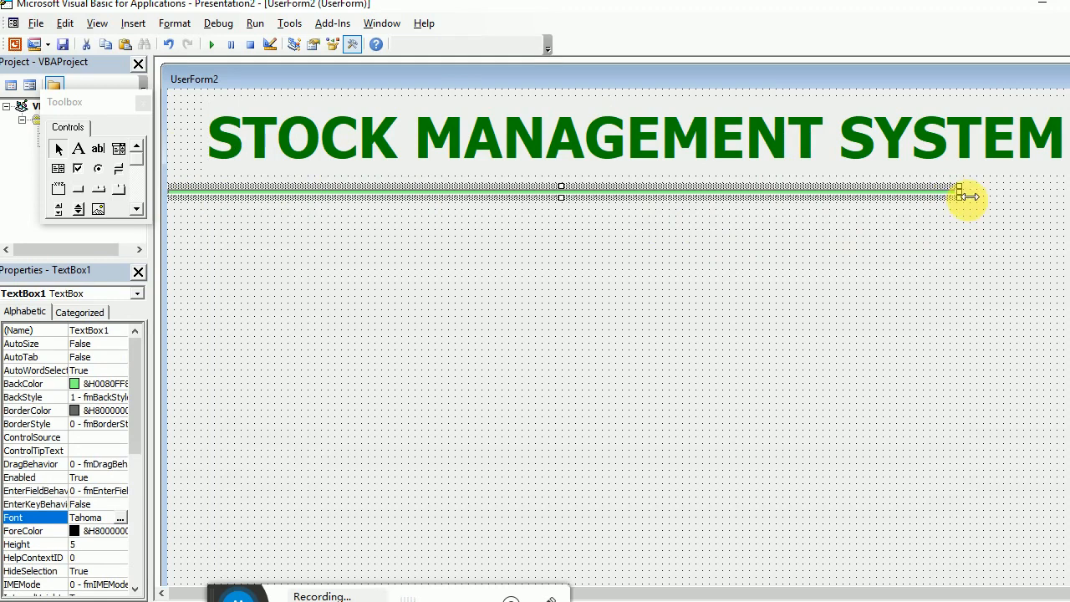
left_click_drag(1069, 191, 1069, 193)
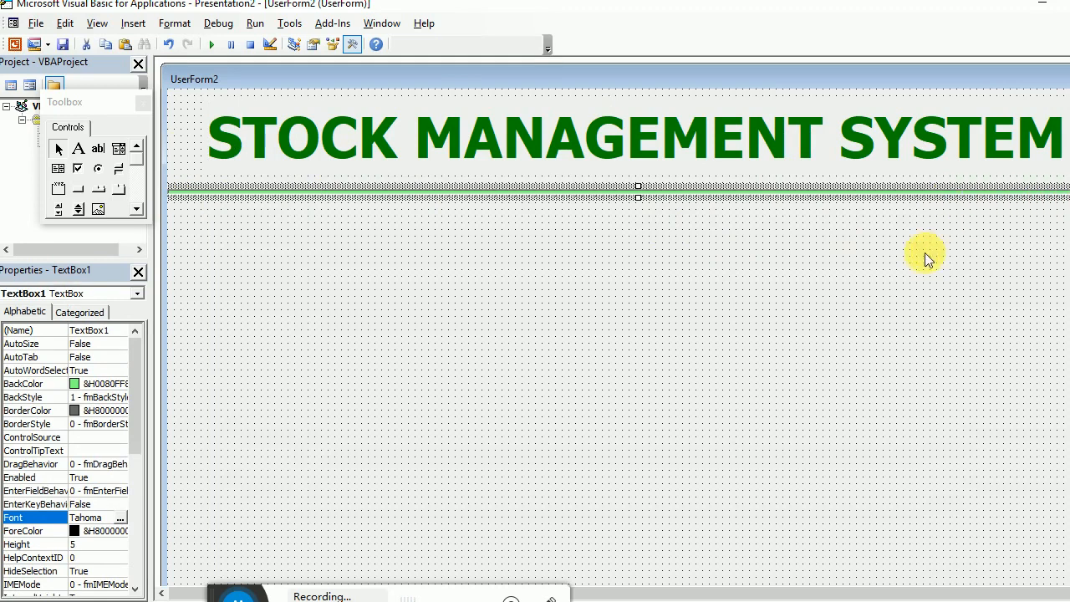
left_click(740, 202)
left_click(738, 195)
left_click_drag(735, 180, 736, 181)
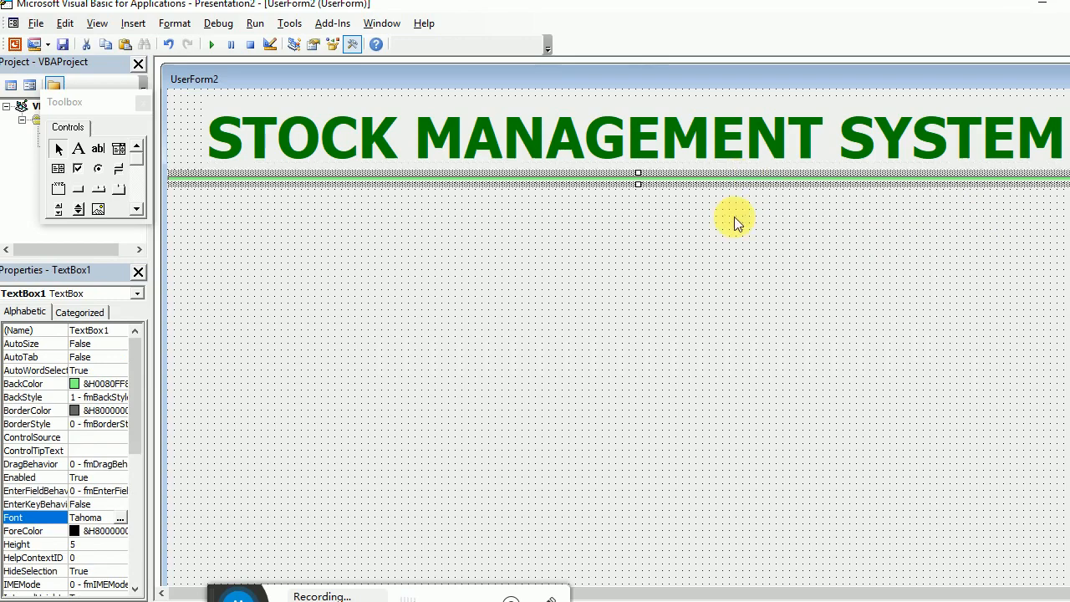
Step: Run the form to preview the title and green line, and close the preview
left_click(718, 229)
left_click(211, 44)
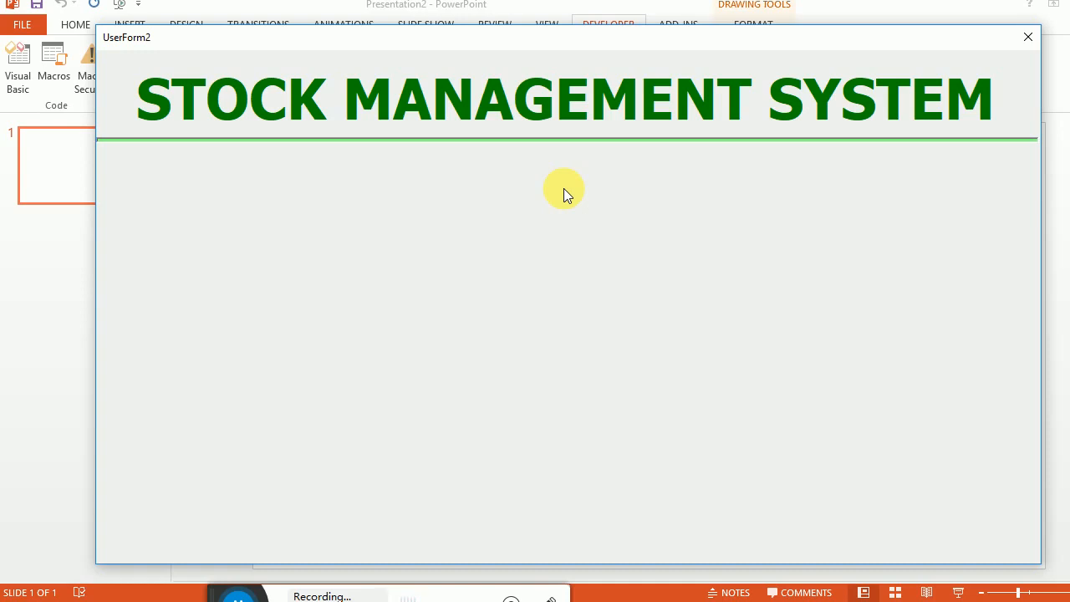
left_click(1026, 37)
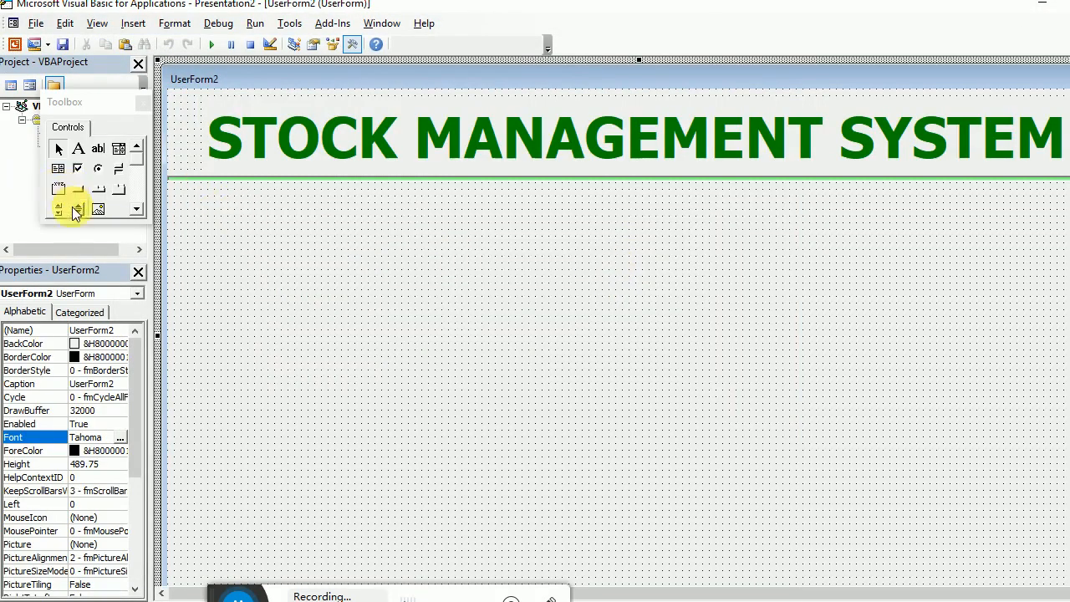
Step: Draw a large frame about 348 high beneath the green line, spanning nearly the whole width of the form
left_click(134, 209)
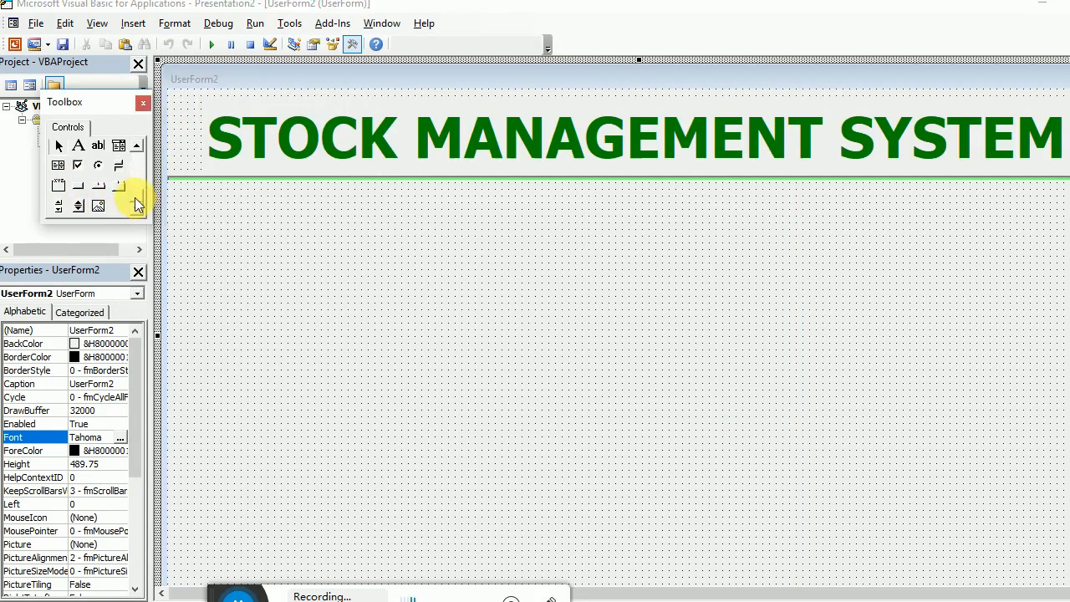
left_click(60, 189)
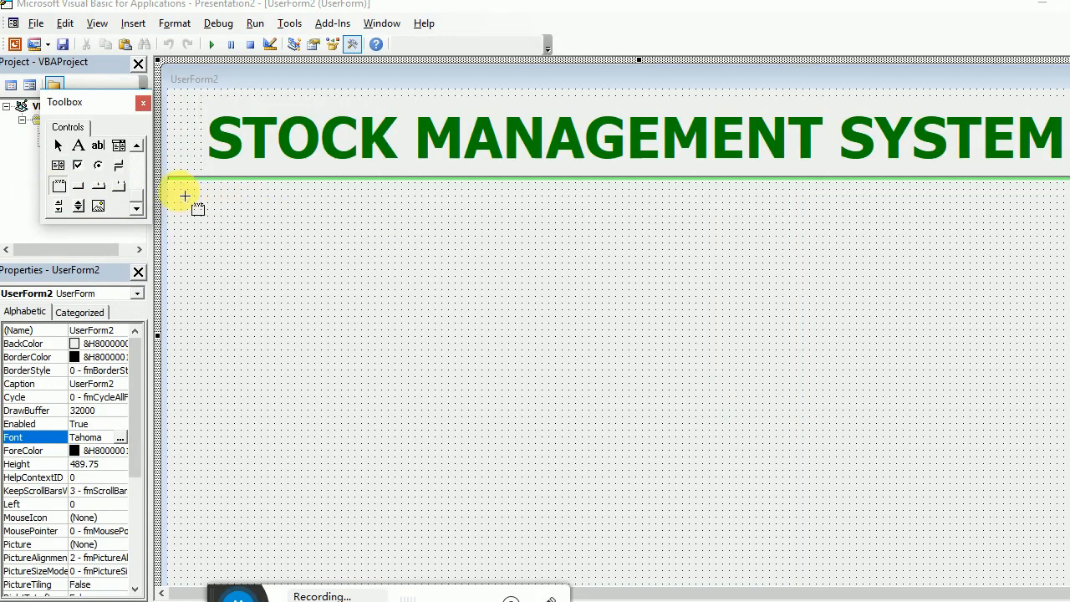
left_click_drag(181, 191, 1069, 550)
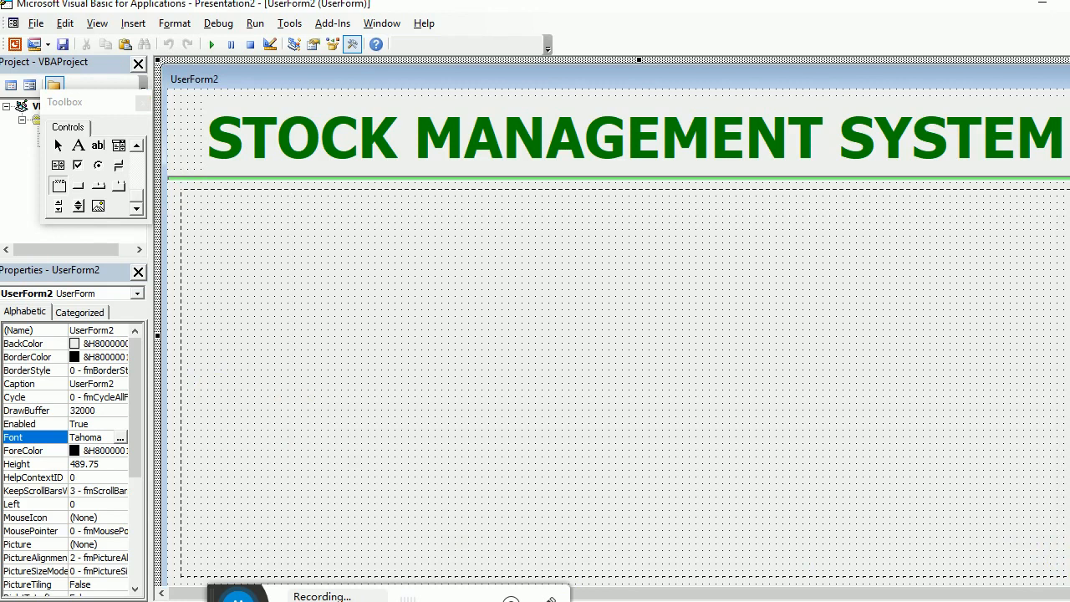
left_click_drag(1069, 577, 1069, 577)
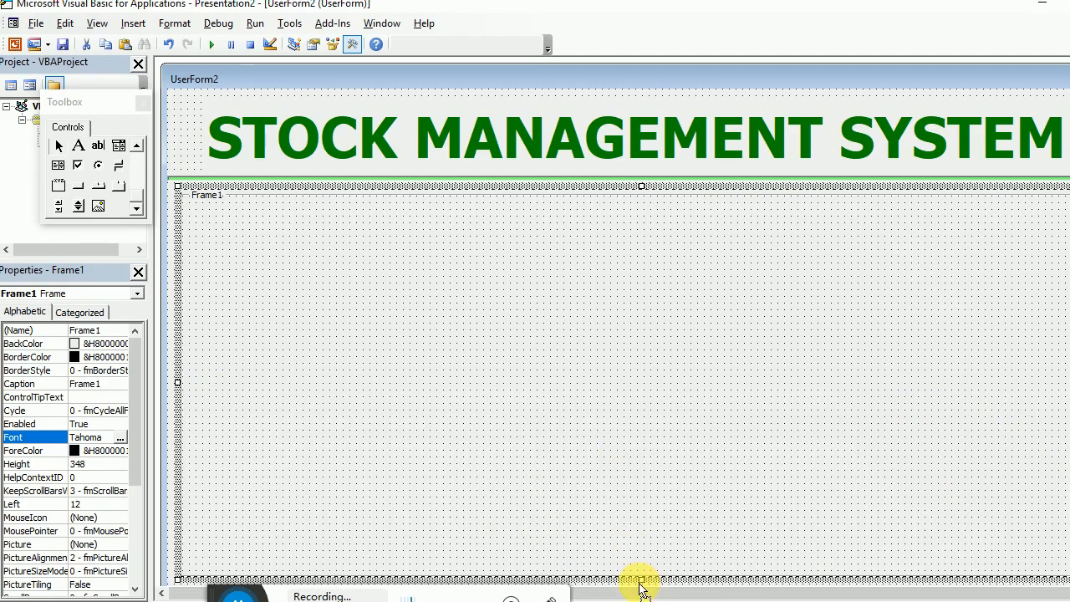
Step: Shift the large frame slightly right to a Left position of 18 and preview its placement in the running form
mouse_move(639, 587)
left_mouse_down()
mouse_move(641, 575)
mouse_move(646, 587)
left_mouse_up()
left_click(599, 262)
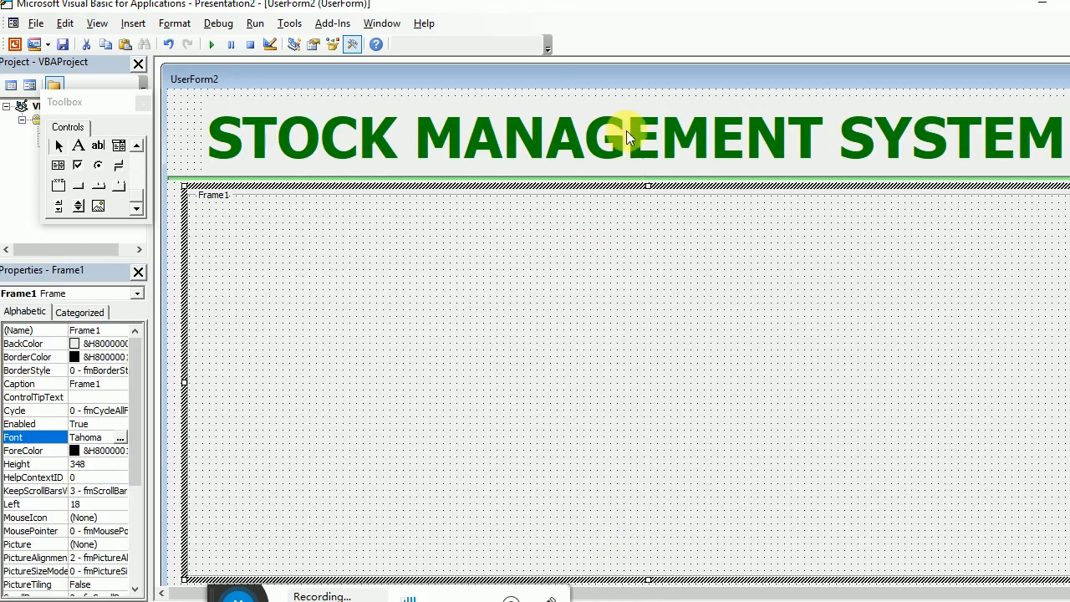
left_click(624, 108)
left_click(604, 225)
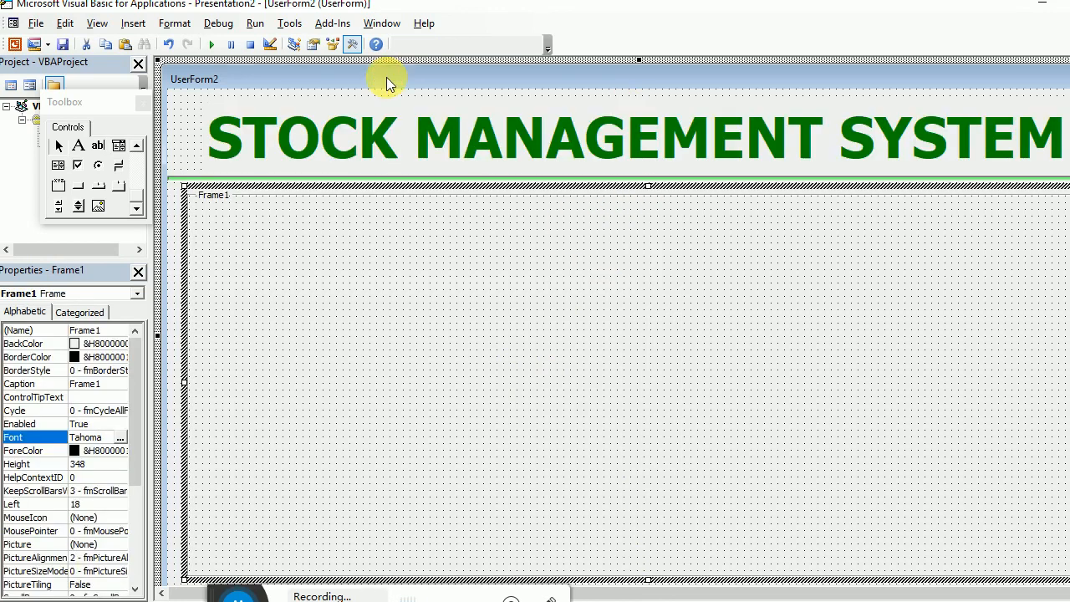
left_click(211, 45)
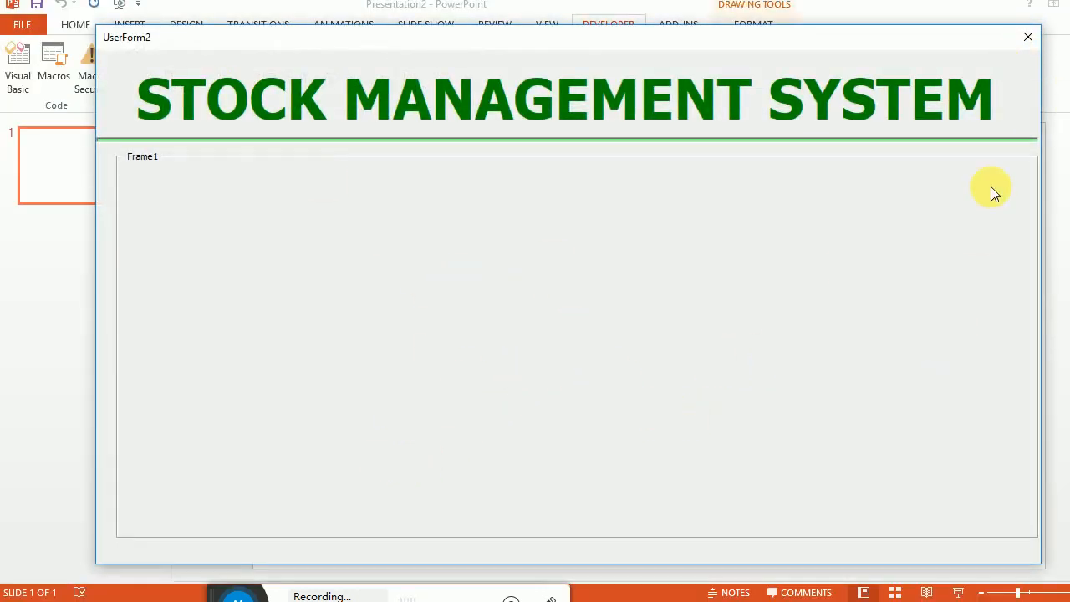
left_click(1028, 37)
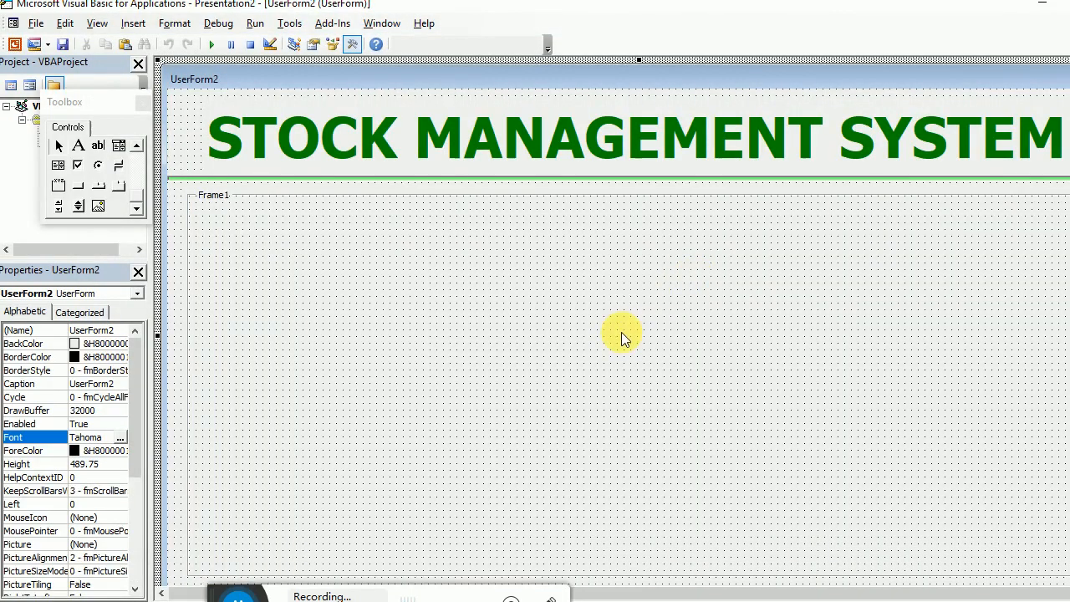
Step: Extend the large frame's left edge outward to a Left position of 6 and preview the form
left_click(621, 332)
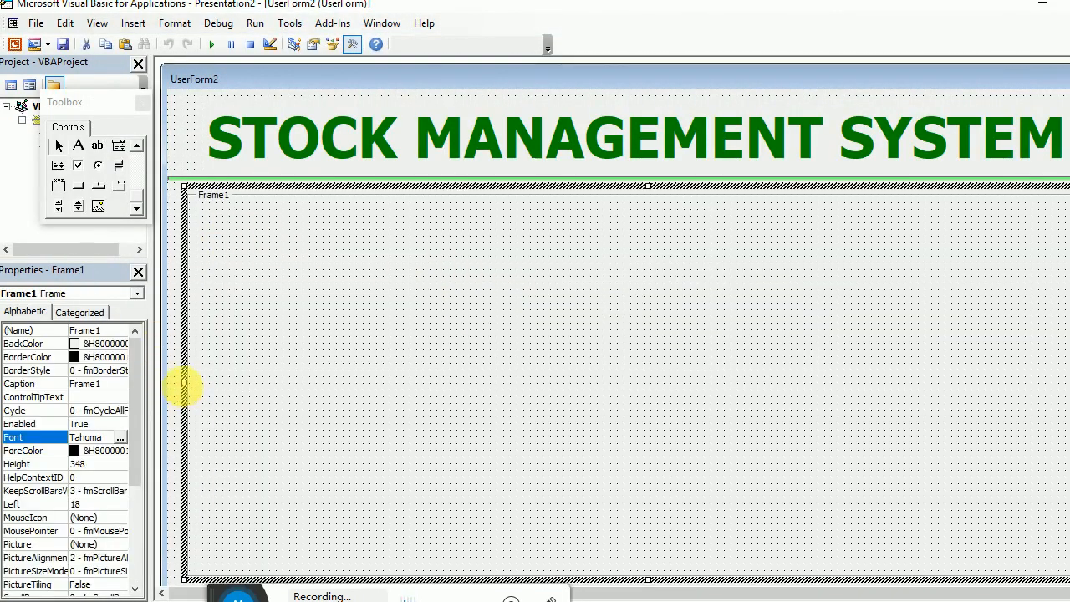
left_click_drag(184, 385, 170, 383)
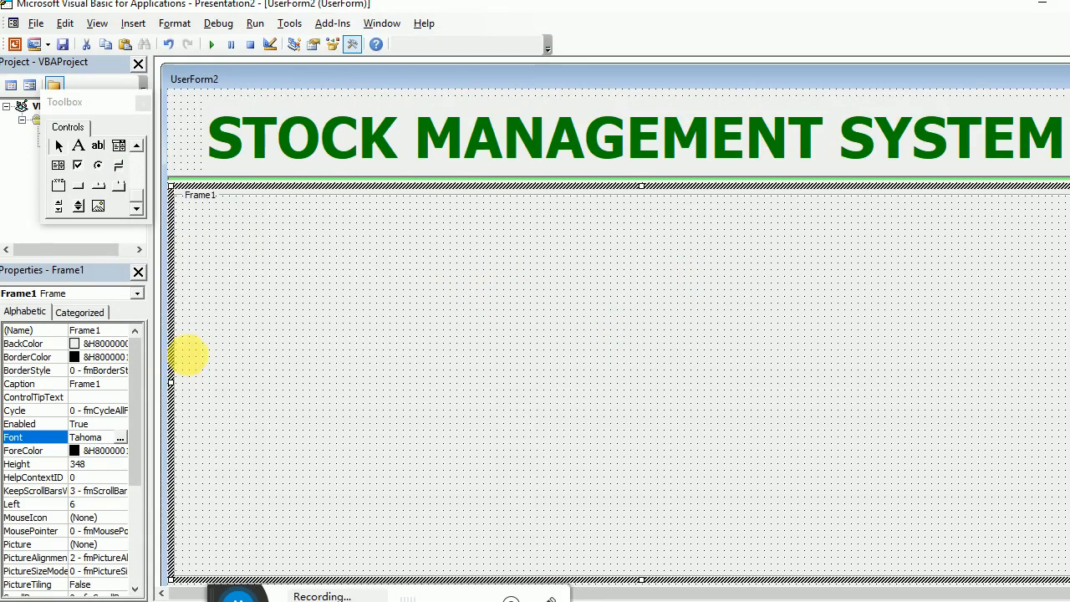
left_click(199, 169)
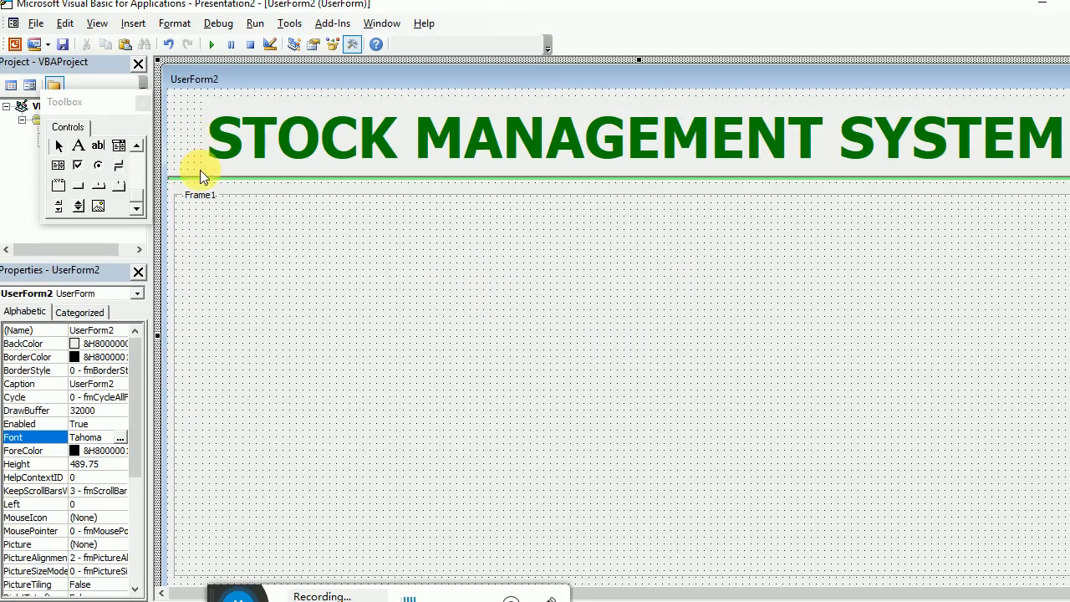
left_click(209, 45)
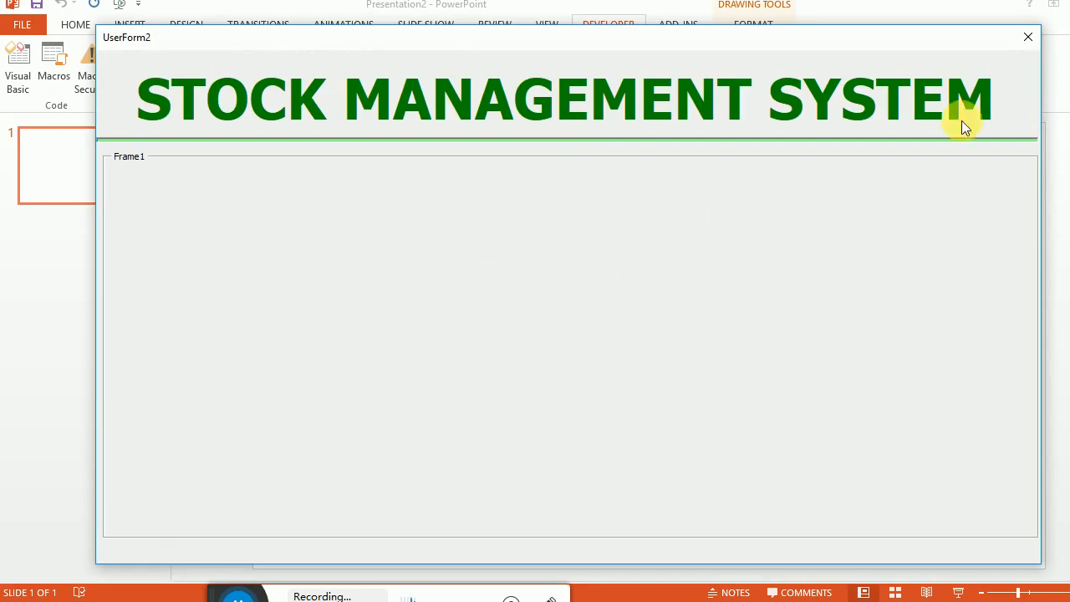
left_click(1027, 36)
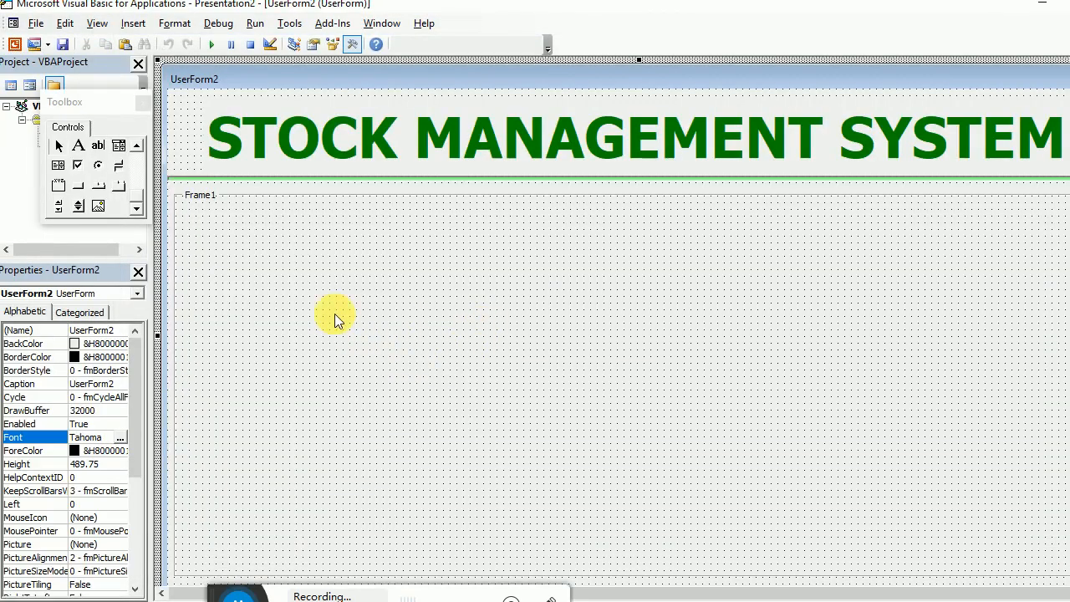
Step: Clear the large frame's caption so the frame has no title text
left_click(334, 316)
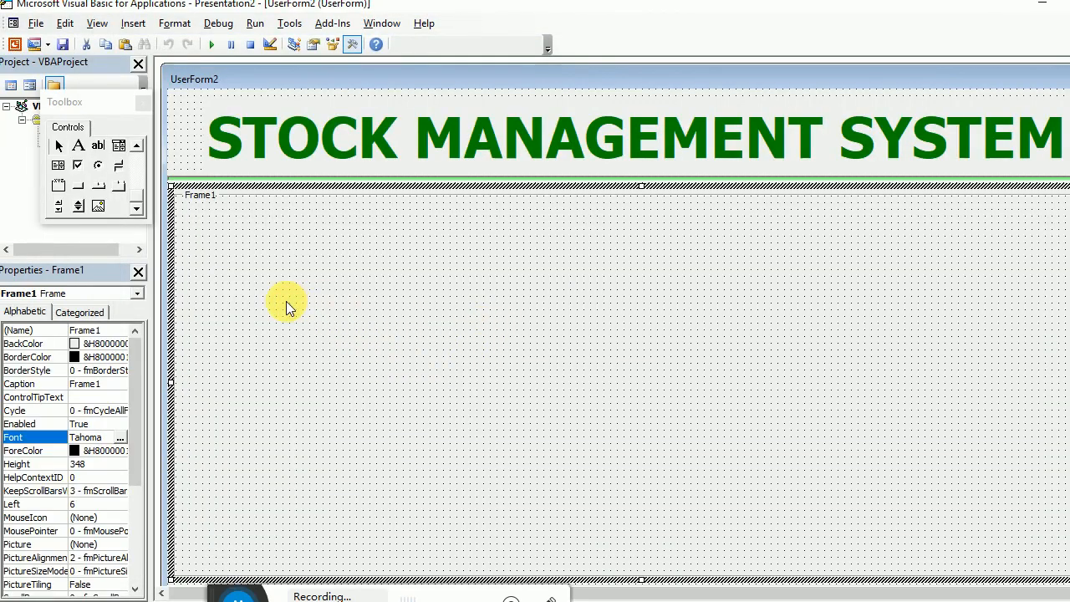
left_click(88, 384)
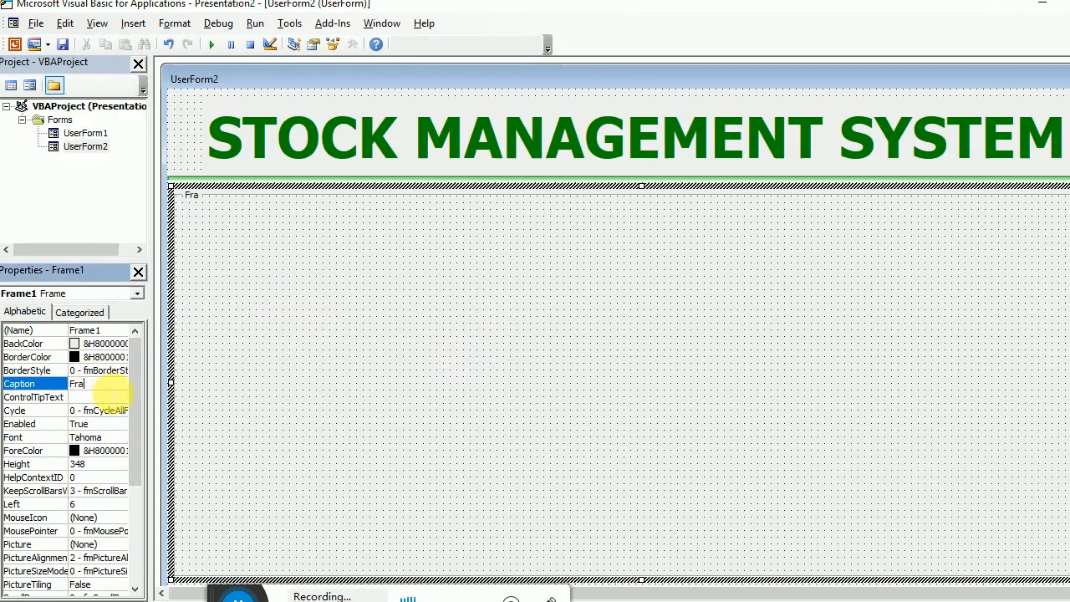
key("BackSpace")
key("BackSpace")
key("BackSpace")
left_click(327, 217)
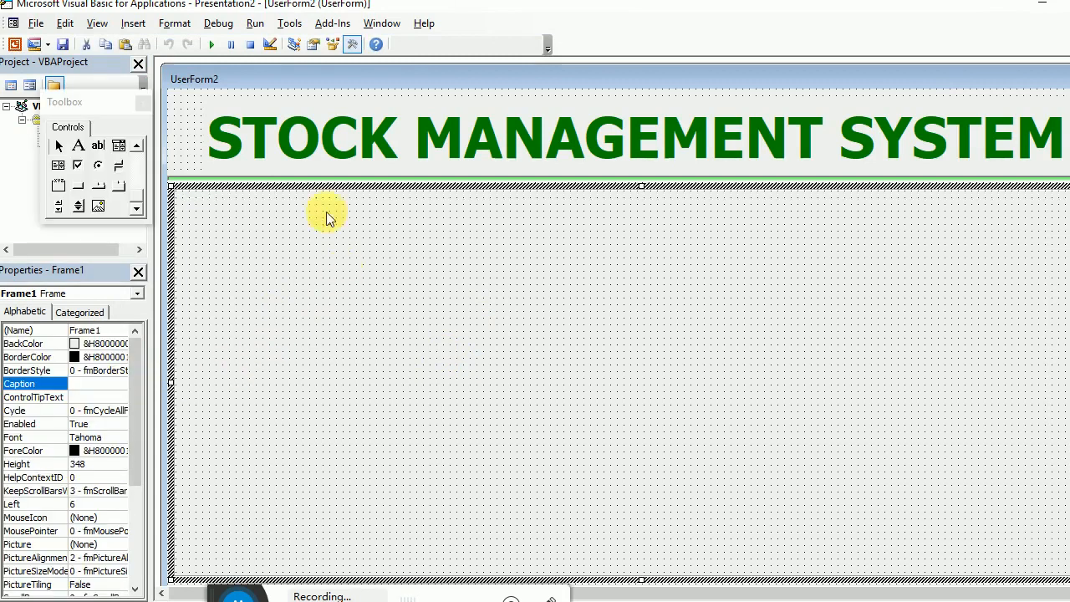
Step: Run the form to check the large frame's outline without a caption, and close the preview
left_click(204, 98)
left_click(211, 44)
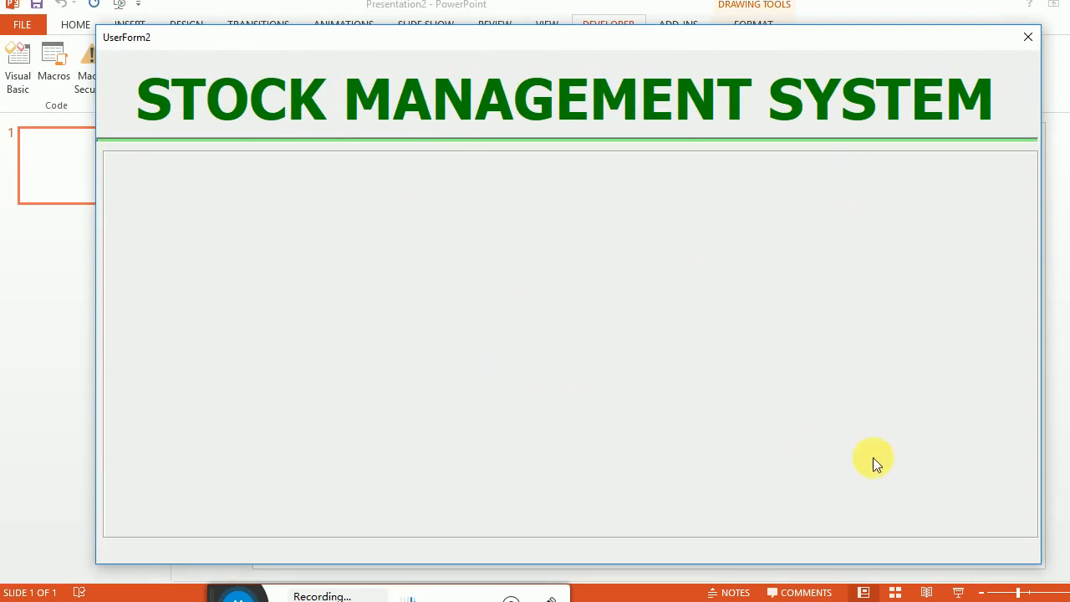
left_click(1028, 37)
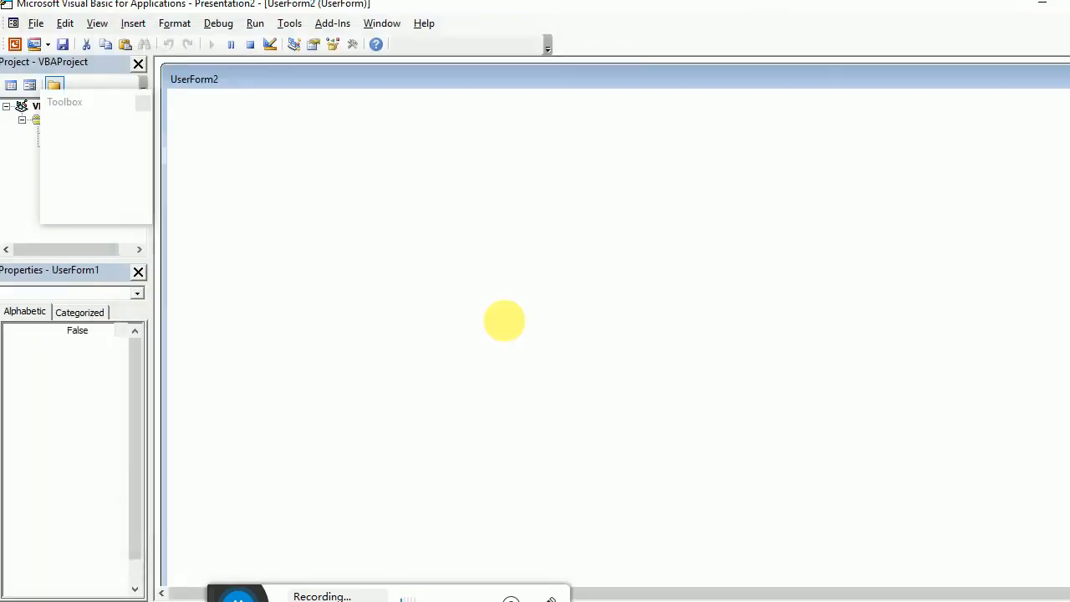
Step: Draw a second frame about 276 high inside the large frame, starting at its upper-left corner
left_click(406, 287)
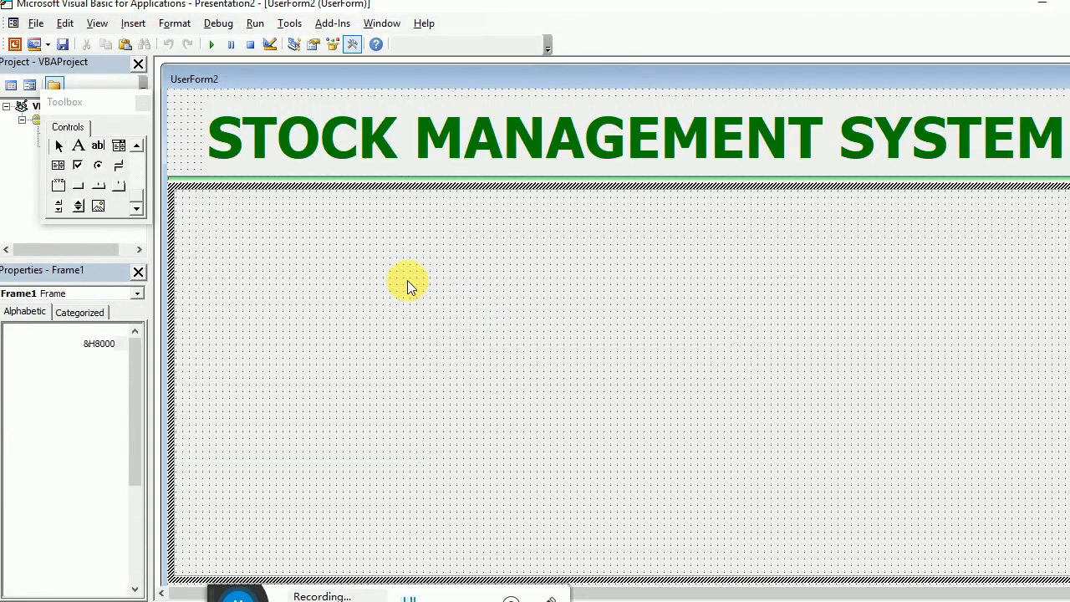
left_click(60, 186)
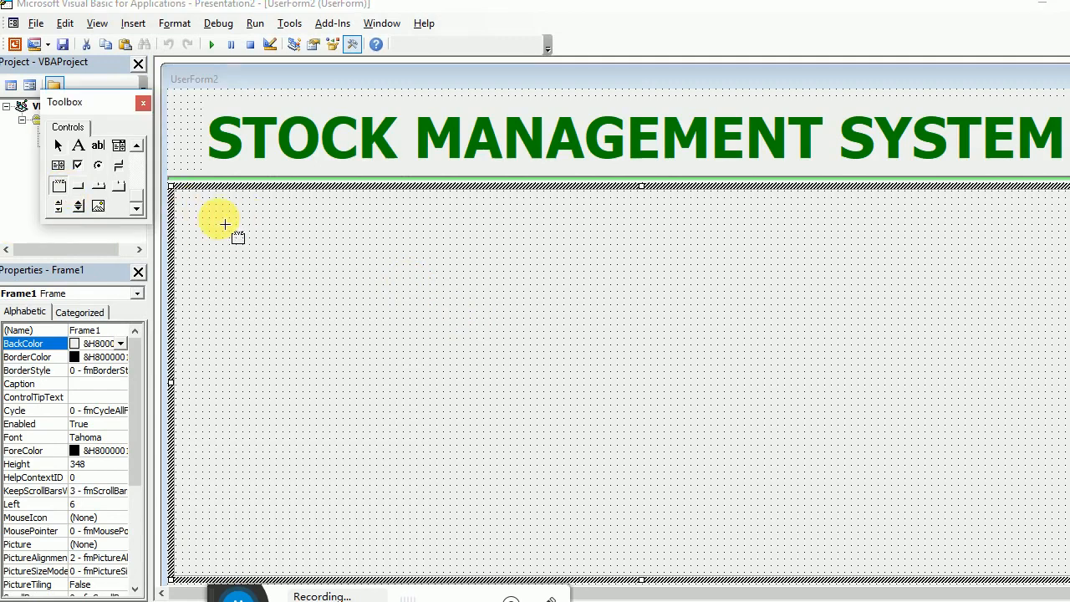
left_click_drag(183, 194, 412, 505)
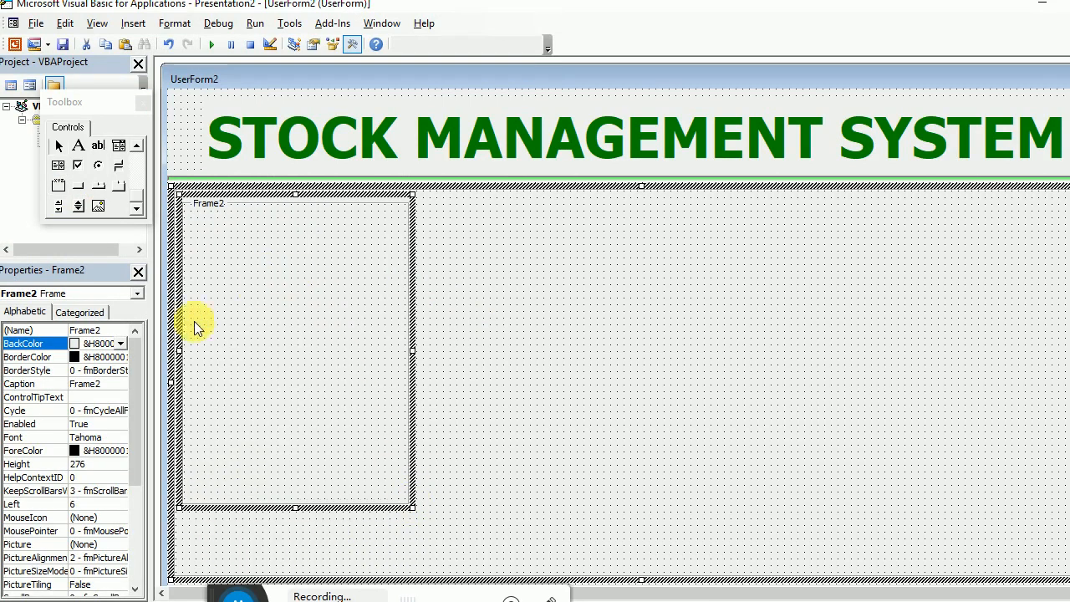
Step: Clear the caption of the inner frame
left_click(101, 399)
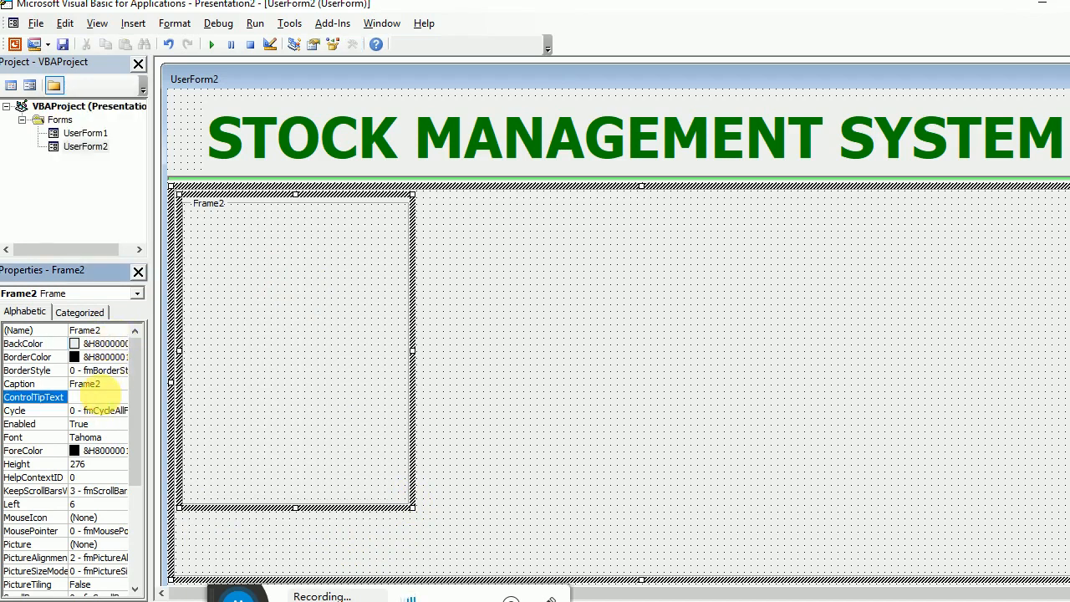
left_click(105, 383)
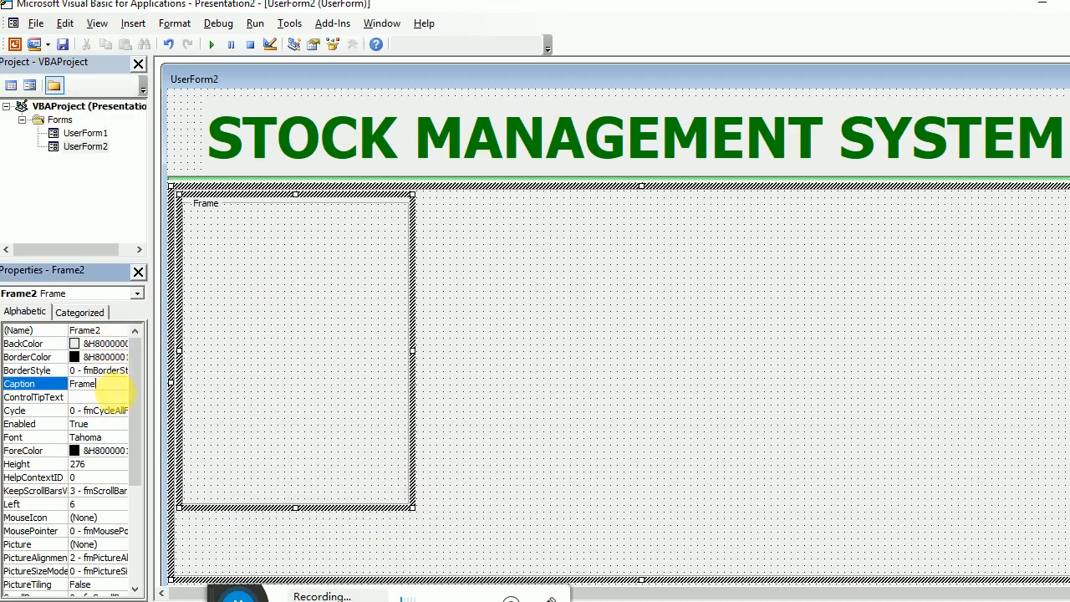
key("BackSpace")
key("BackSpace")
key("BackSpace")
key("BackSpace")
key("BackSpace")
left_click(229, 359)
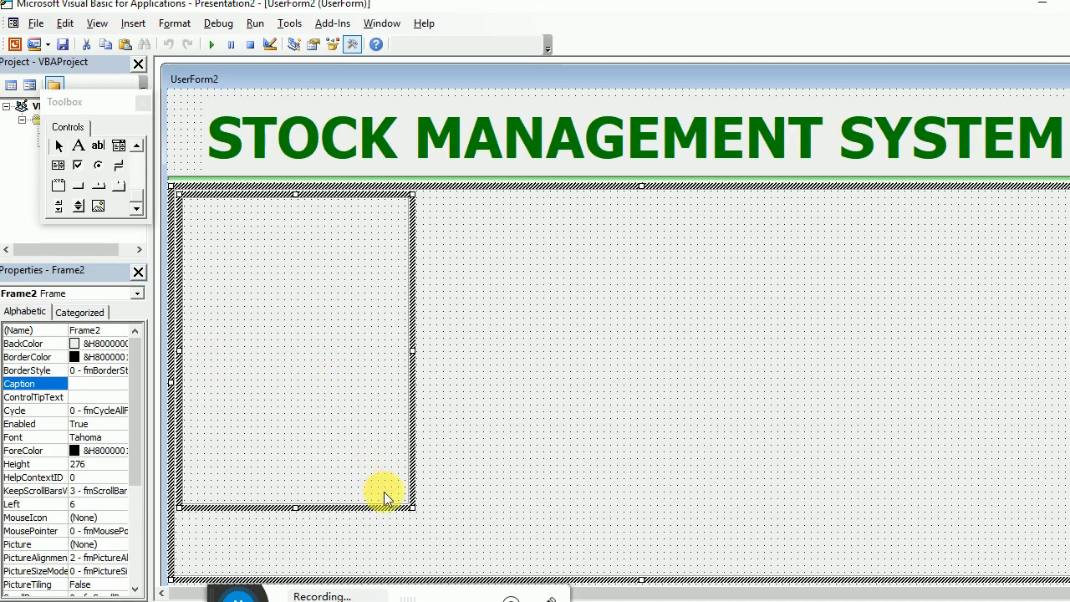
Step: Widen the inner frame toward the right, keeping its height at 276
left_click_drag(414, 509, 468, 517)
left_click(375, 406)
right_click(342, 339)
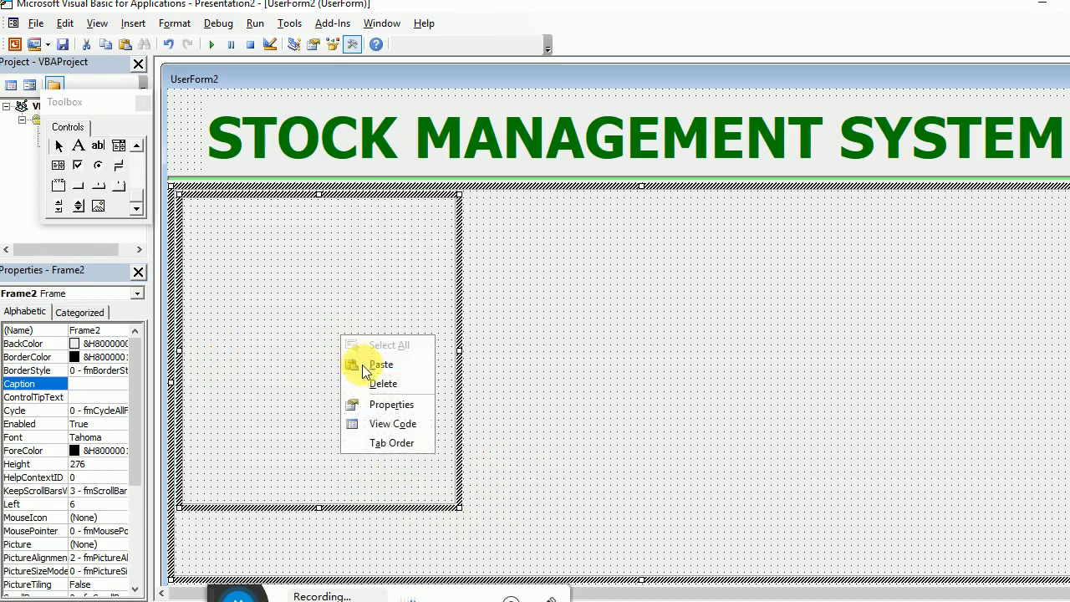
left_click(342, 276)
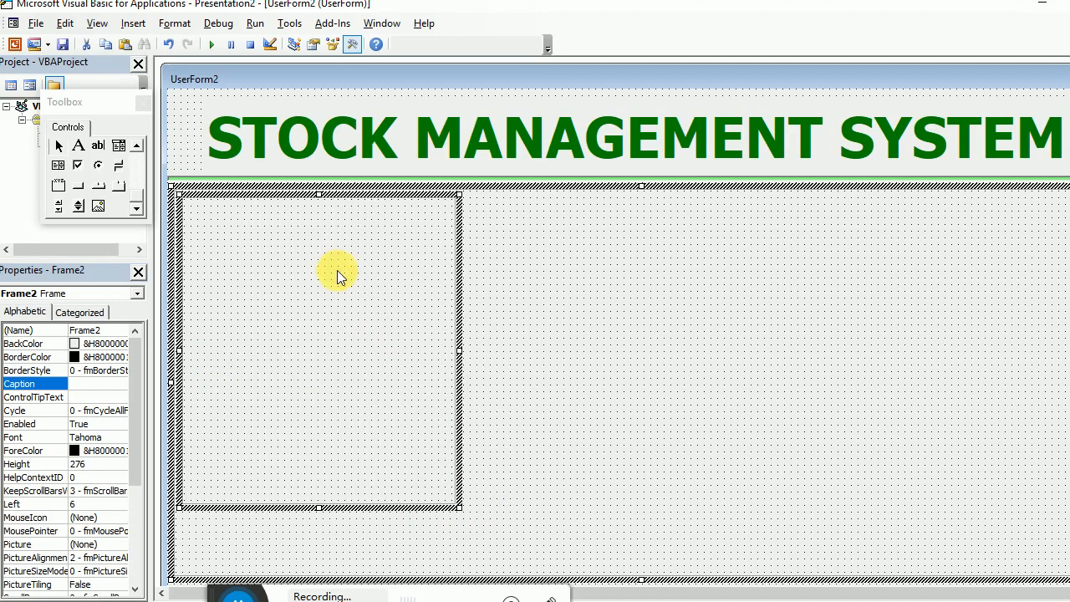
Step: Copy the inner frame and paste the duplicate into the empty area of the large frame
left_click(632, 295)
left_click(209, 212)
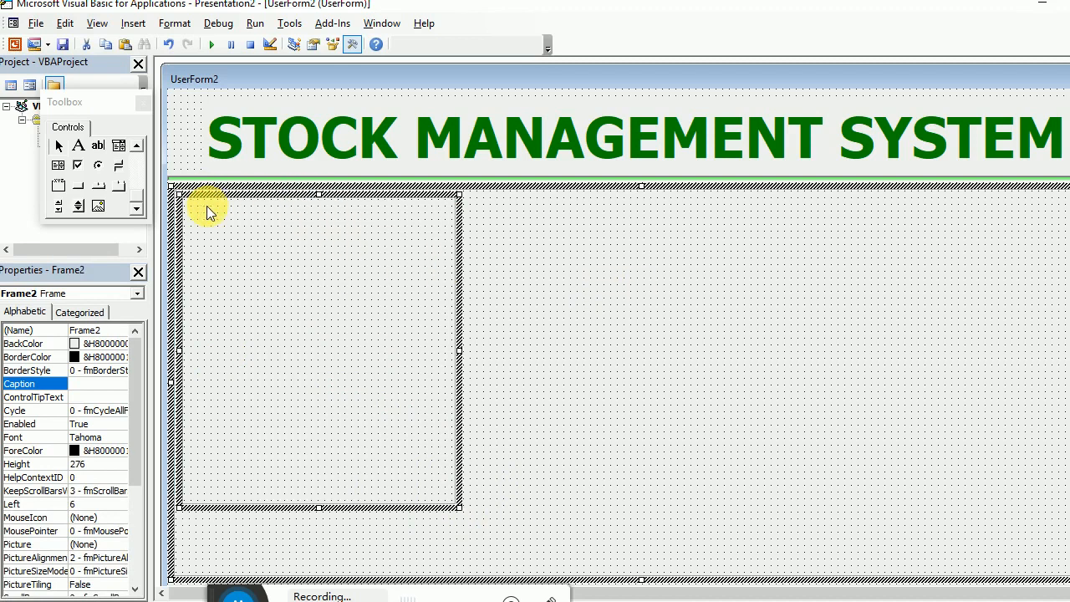
right_click(193, 199)
left_click(227, 222)
left_click(567, 271)
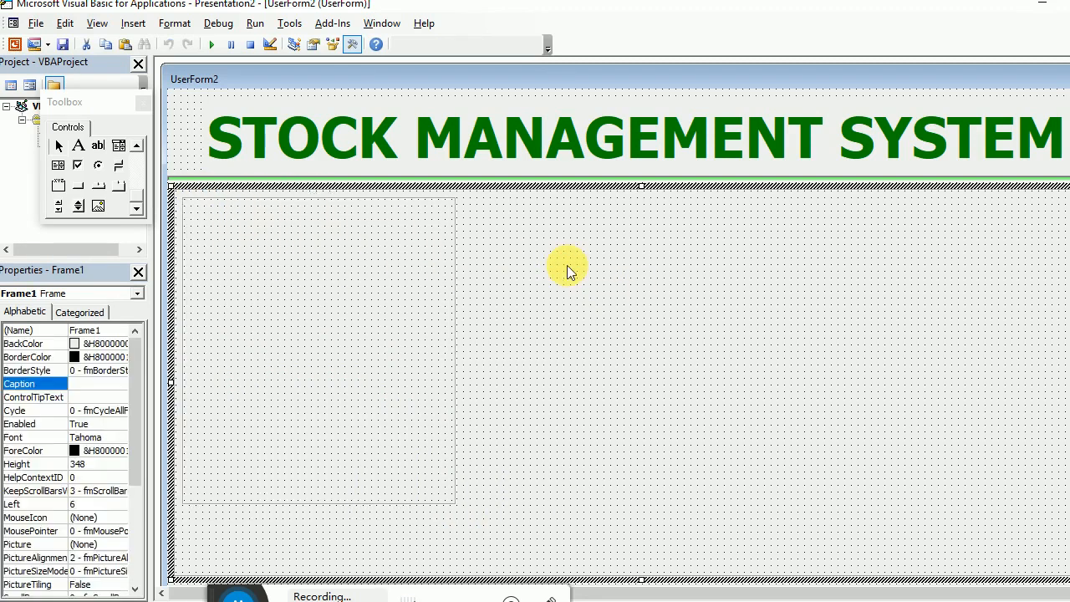
right_click(567, 271)
left_click(611, 310)
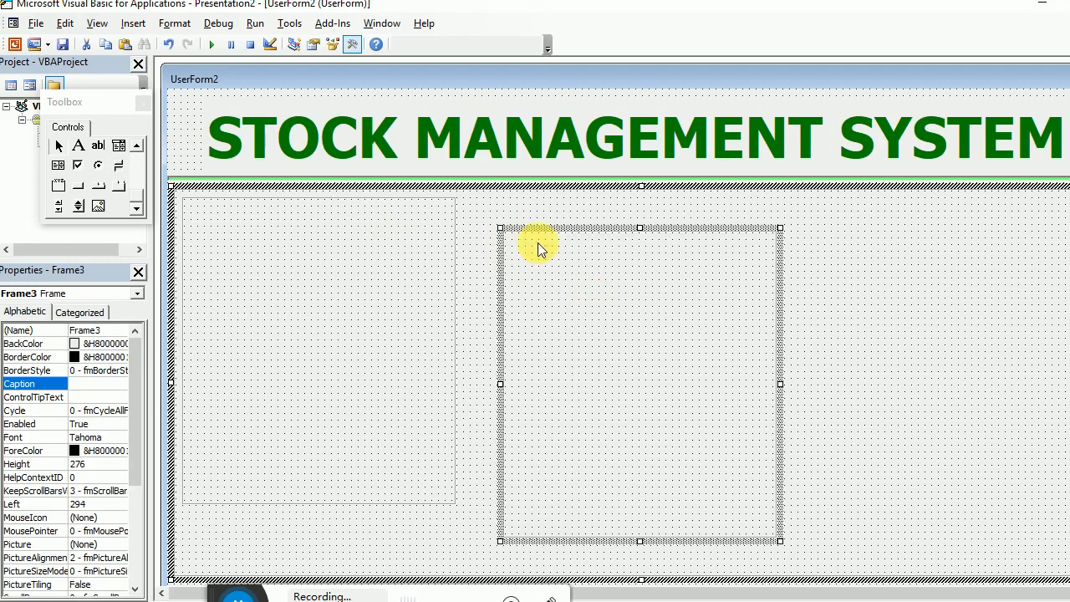
Step: Move the duplicated frame beside the first inner frame, aligning their top edges and leaving a small gap between them
mouse_move(542, 226)
left_mouse_down()
mouse_move(530, 203)
mouse_move(502, 203)
left_mouse_up()
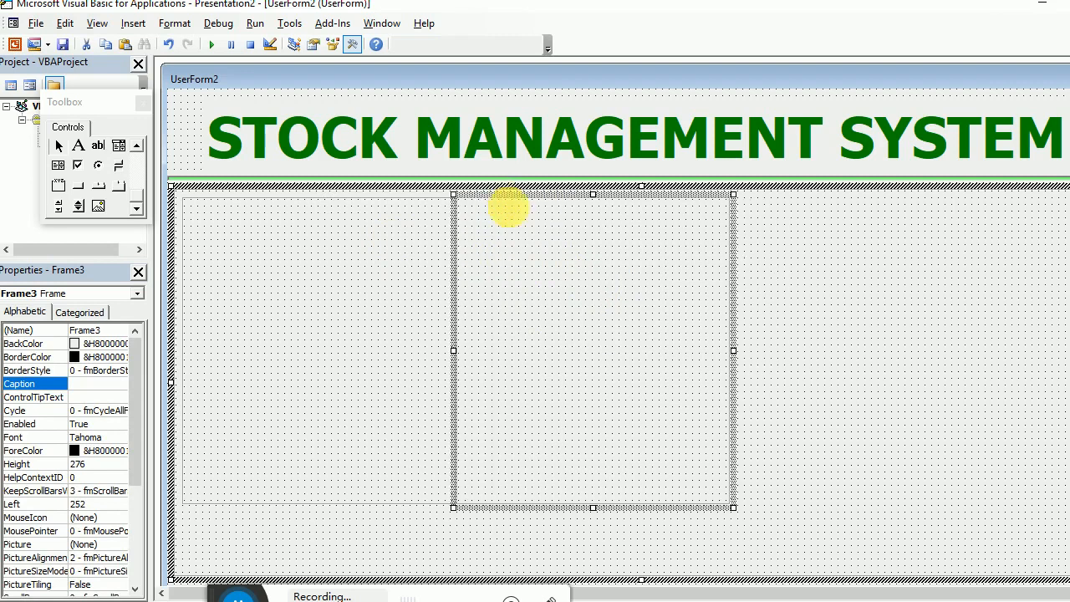
left_click(792, 303)
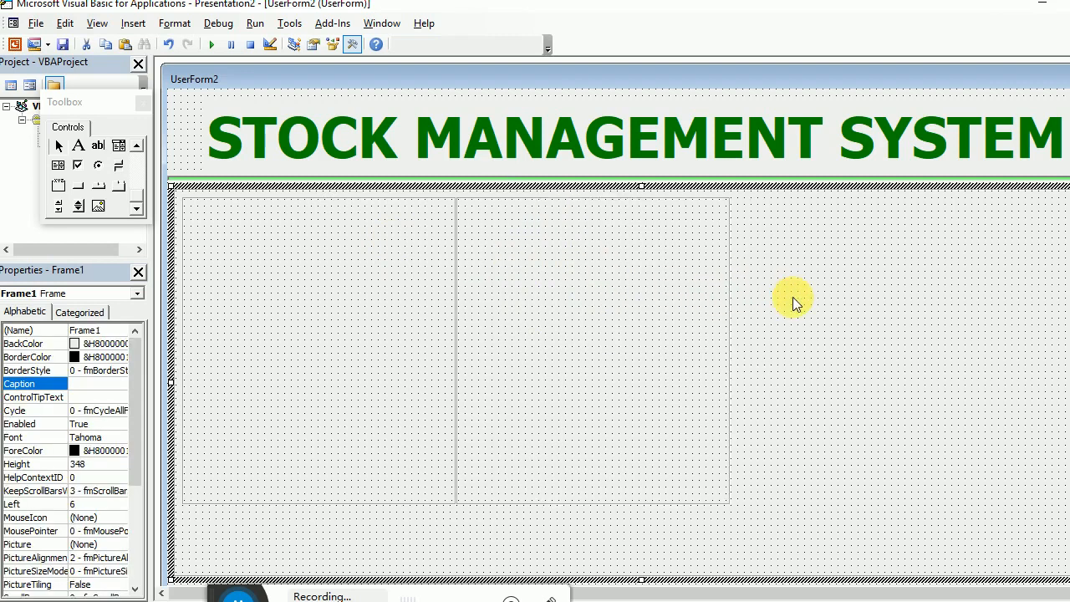
left_click(659, 300)
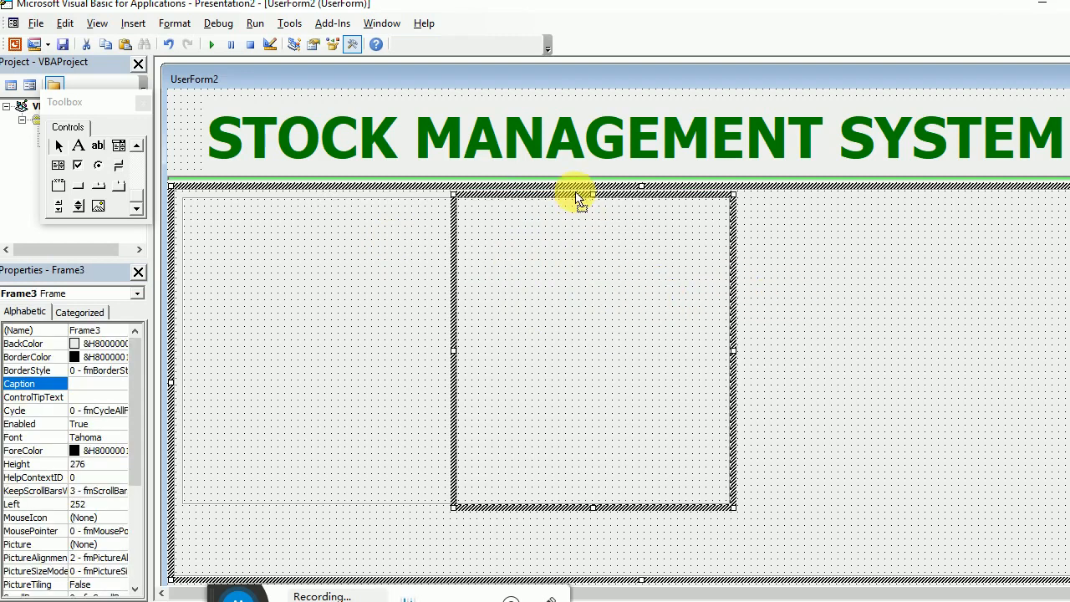
left_click_drag(582, 200, 589, 201)
left_click(776, 270)
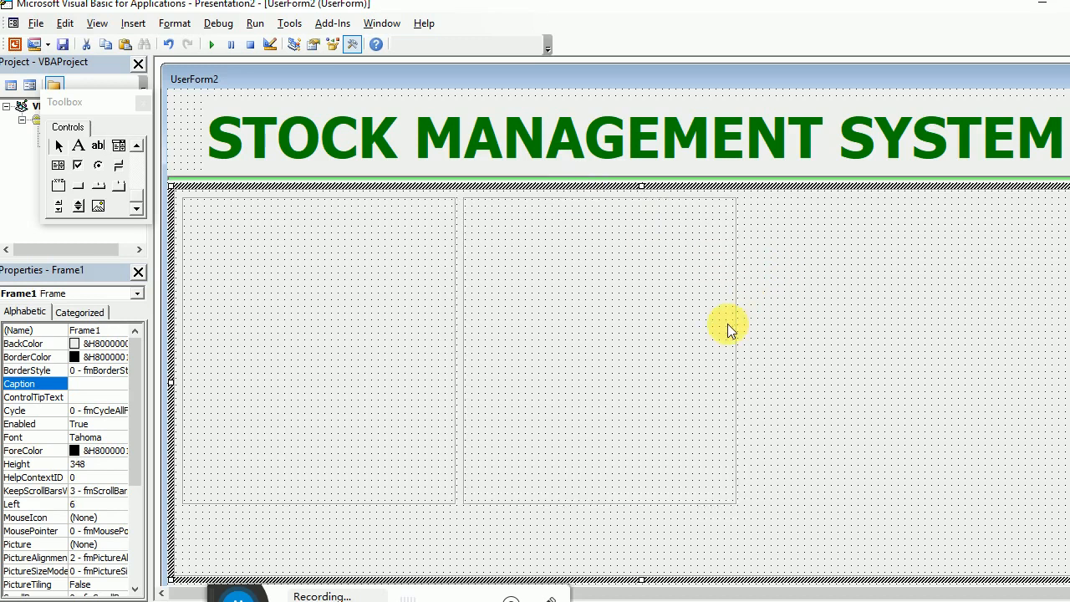
Step: Widen the second inner frame to the right so it reaches nearly to the large frame's edge
left_click(699, 380)
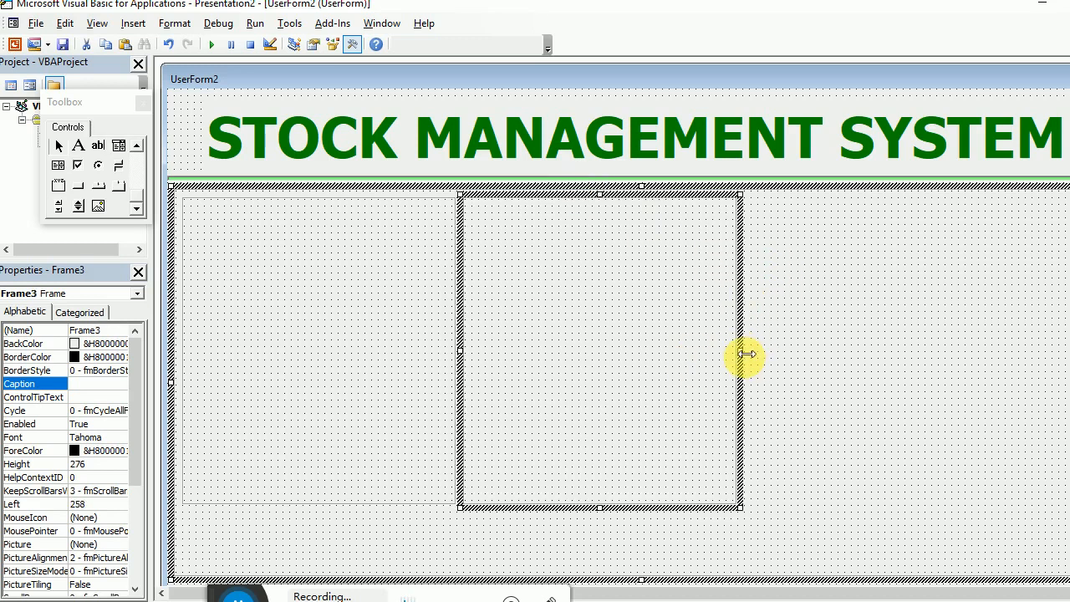
left_click_drag(745, 354, 881, 354)
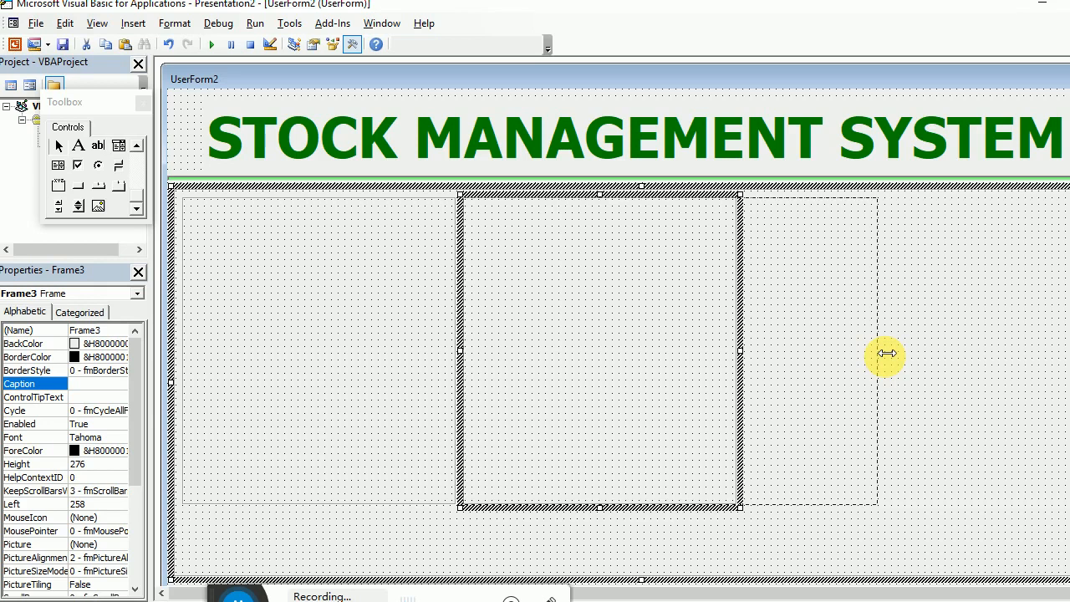
left_click_drag(885, 354, 1069, 351)
Step: Narrow the first inner frame and extend the second inner frame's left edge to about 216, leaving a small gap between them
left_click(303, 376)
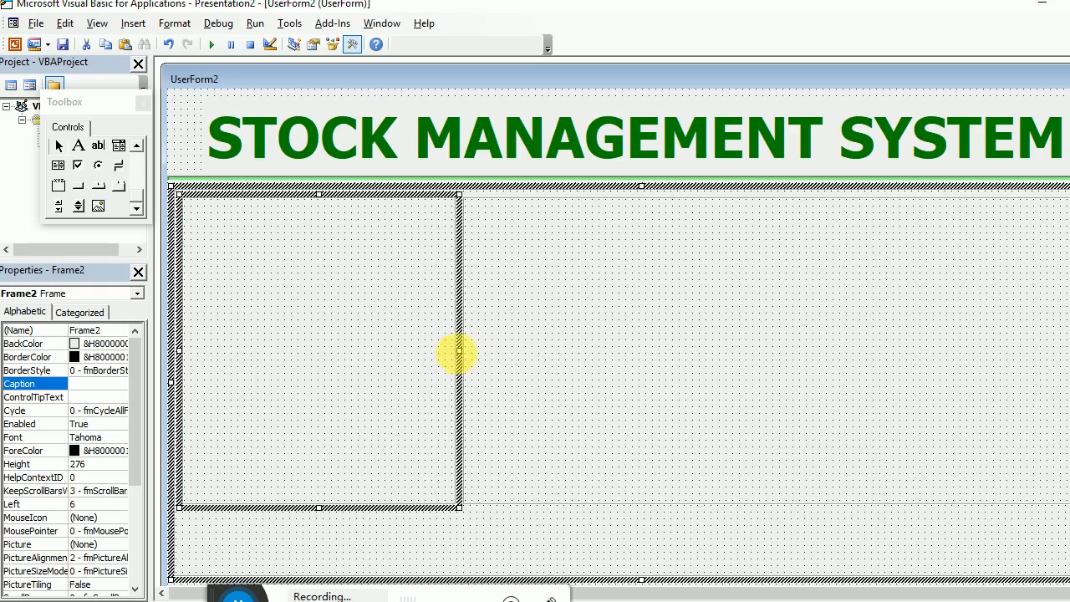
left_click_drag(466, 354, 420, 356)
left_click(475, 356)
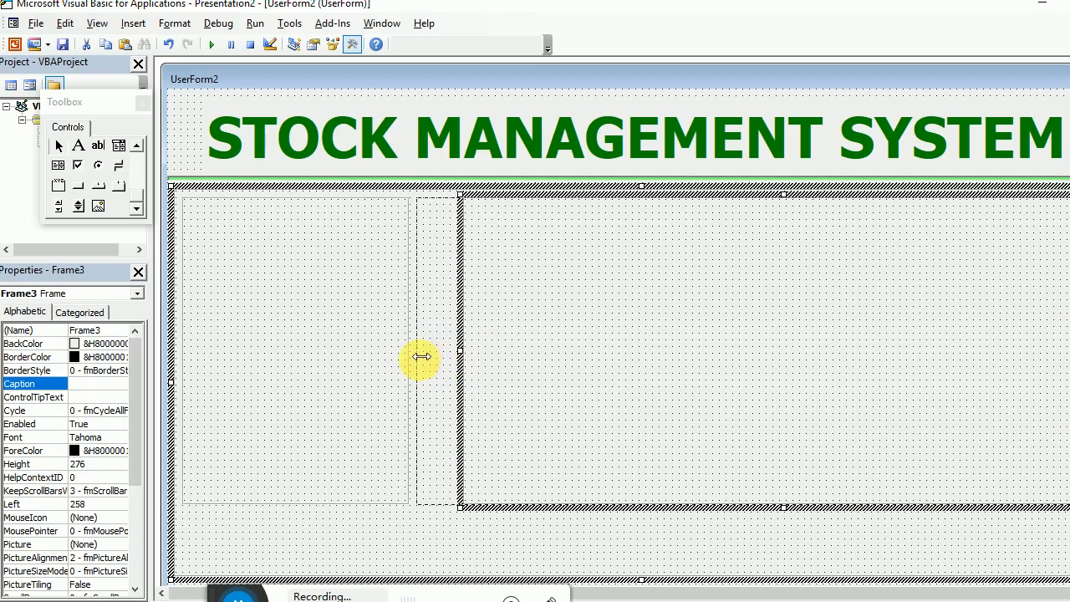
left_click_drag(420, 356, 420, 356)
left_click(361, 319)
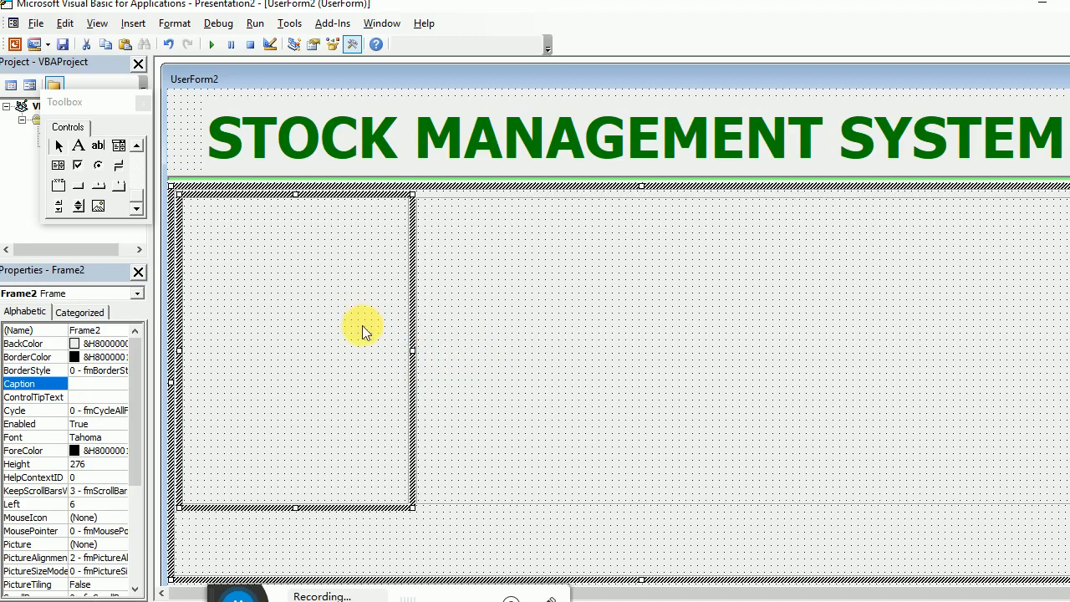
left_click(480, 347)
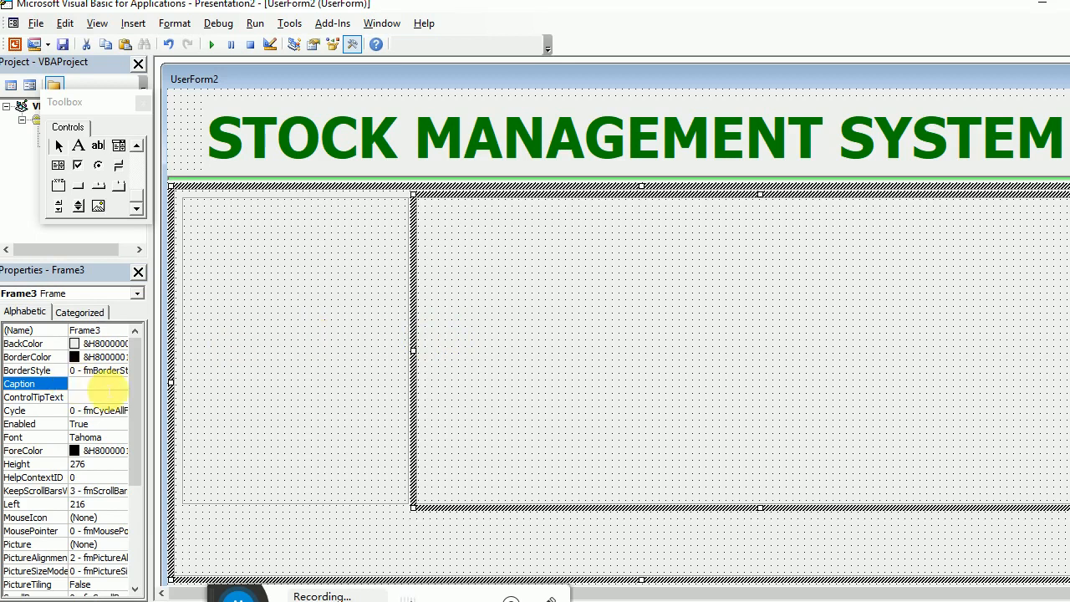
Step: Caption the narrow inner frame "Customer Details"
left_click(100, 385)
left_click(260, 387)
left_click(89, 384)
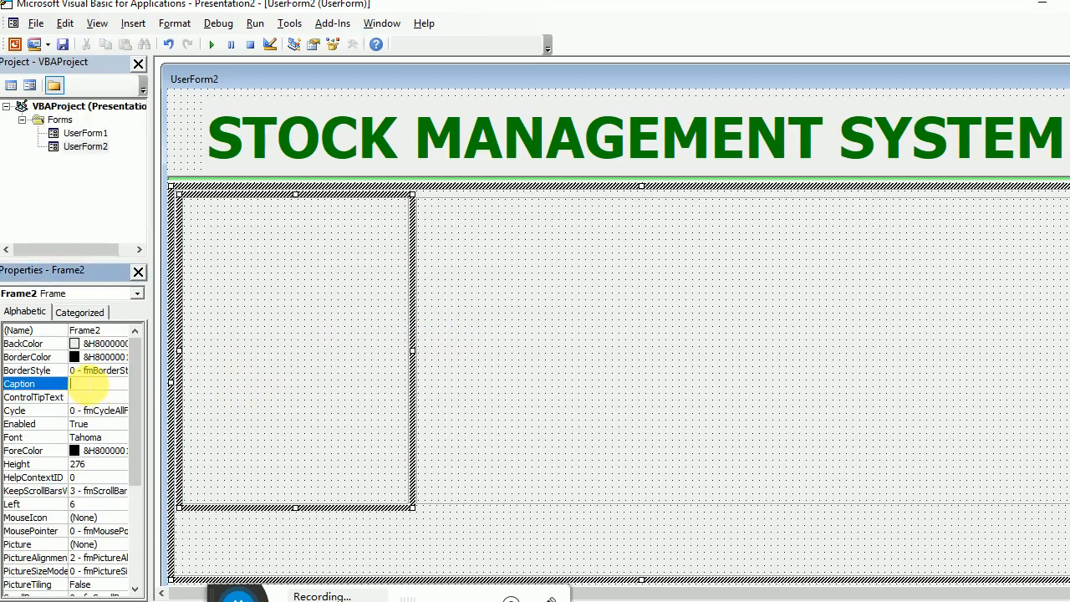
type("Custo")
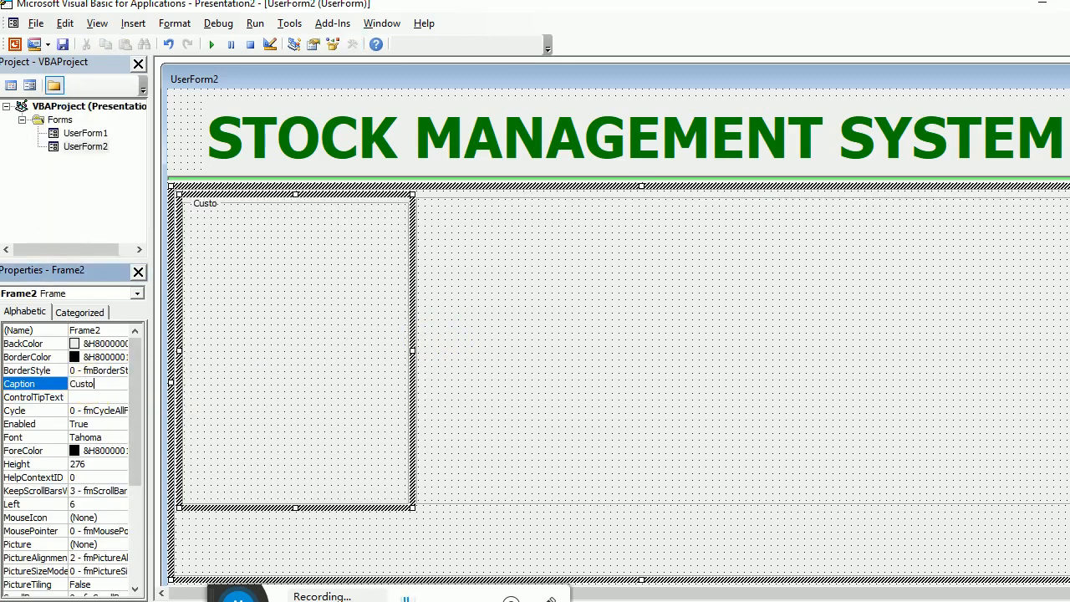
type("mer Details")
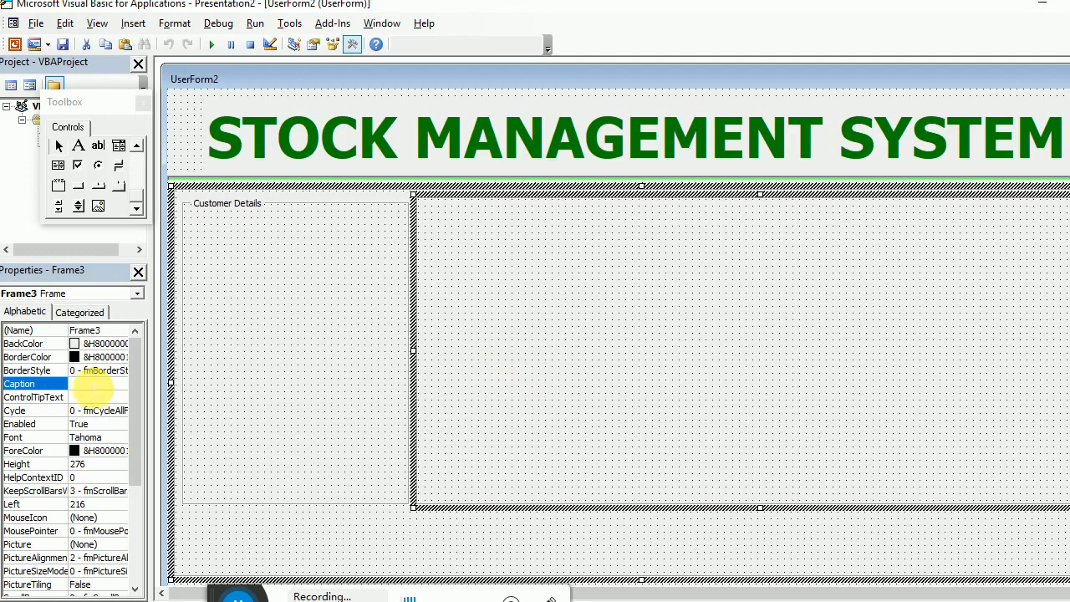
double_click(83, 383)
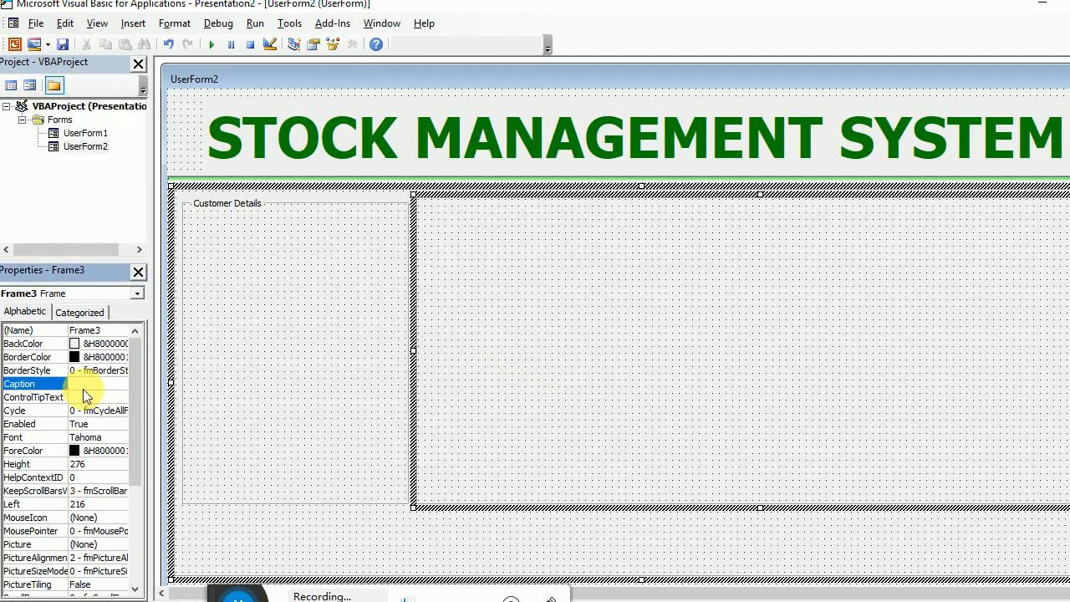
key("BackSpace")
left_click(346, 196)
Step: Remove the "Customer Details" caption from the narrow inner frame
left_click(254, 310)
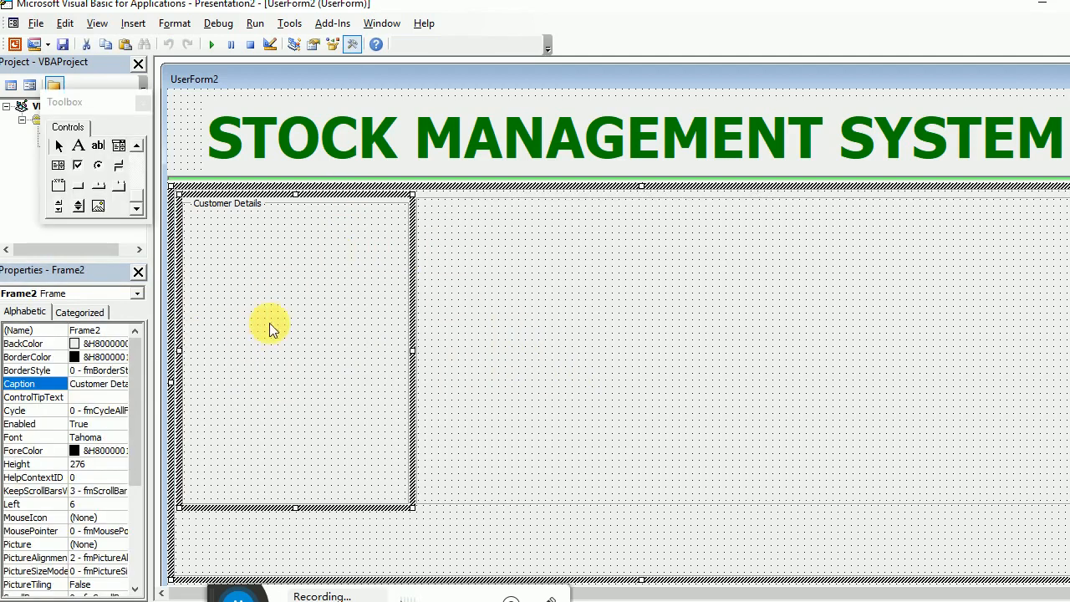
left_click(127, 386)
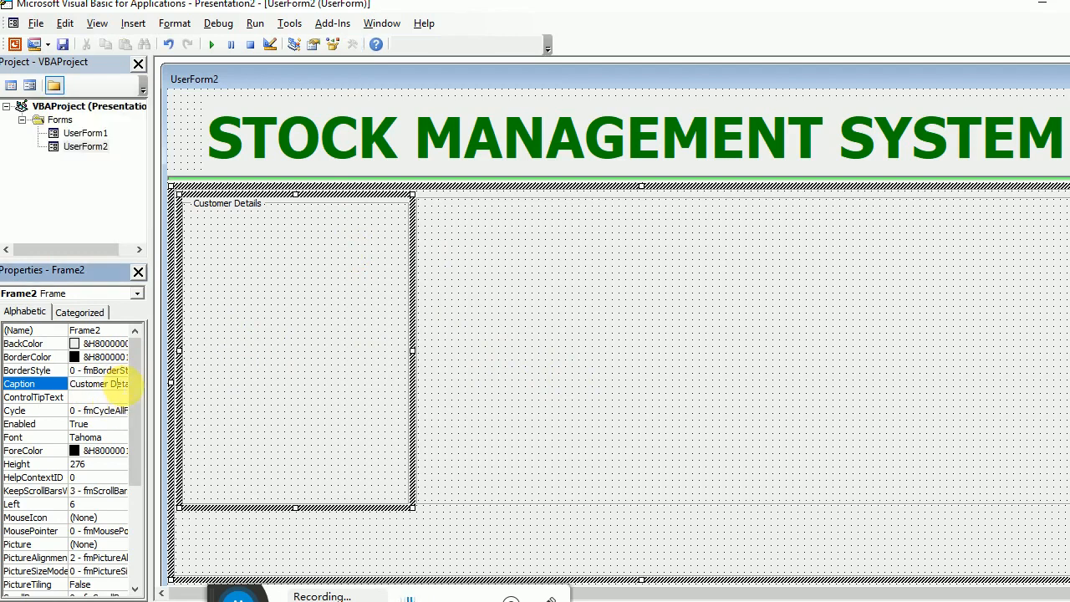
left_click(111, 381)
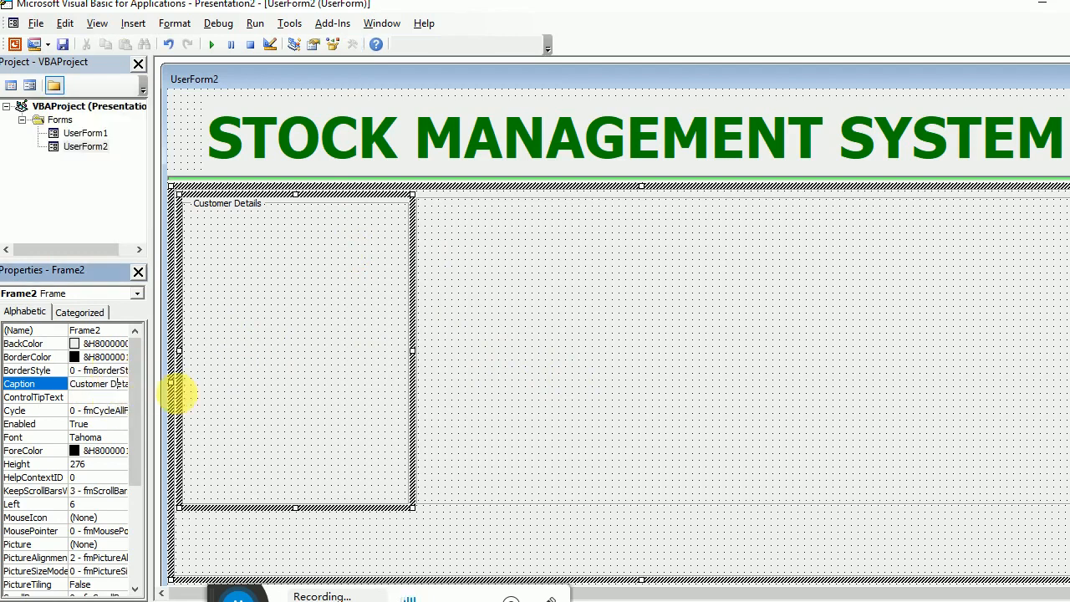
key("BackSpace")
key("BackSpace")
key("BackSpace")
key("BackSpace")
key("BackSpace")
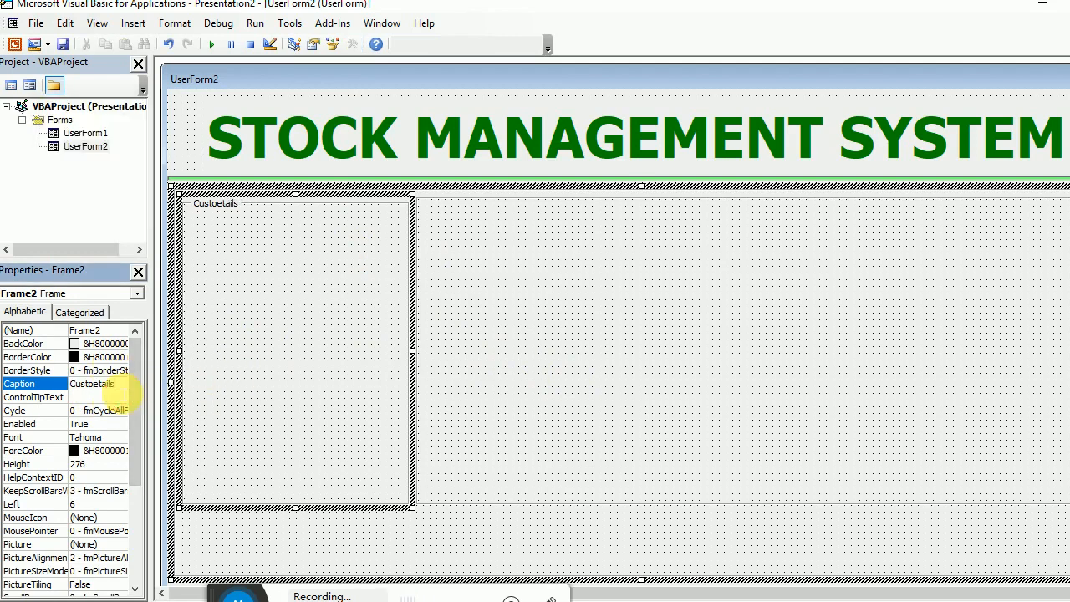
left_click(33, 384)
key("Delete")
left_click(199, 114)
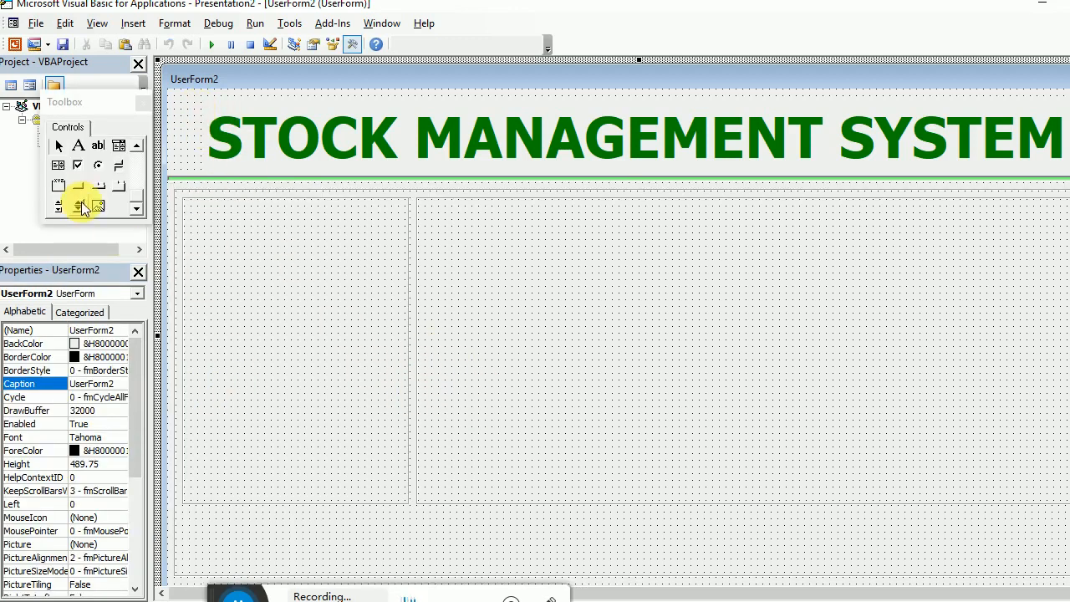
Step: Draw a wide frame about 54 high beneath the two inner frames, spanning their combined width inside the large frame
left_click(57, 185)
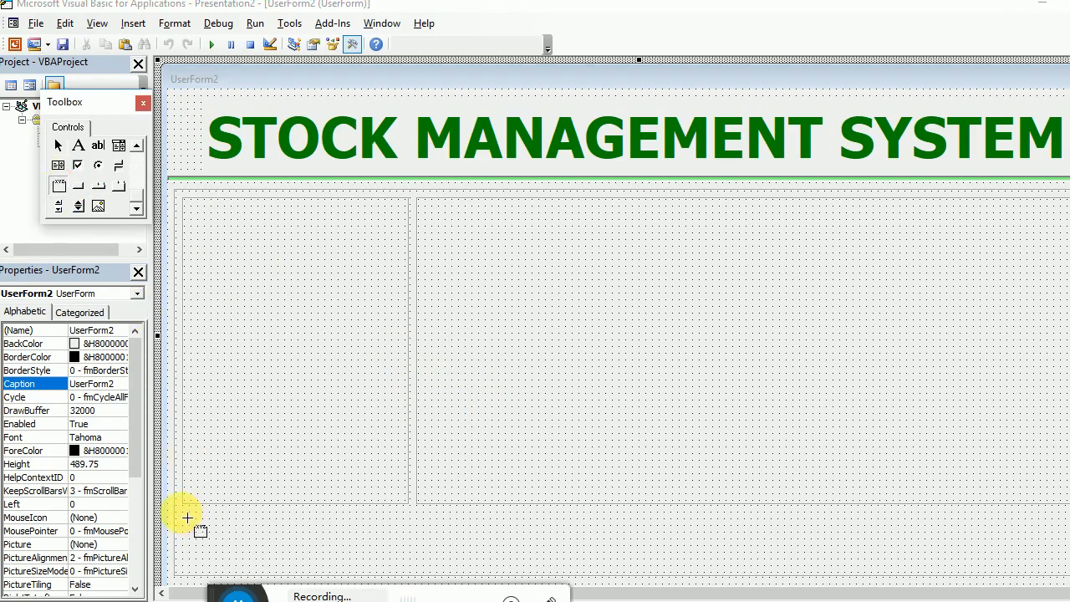
left_click_drag(186, 511, 1067, 517)
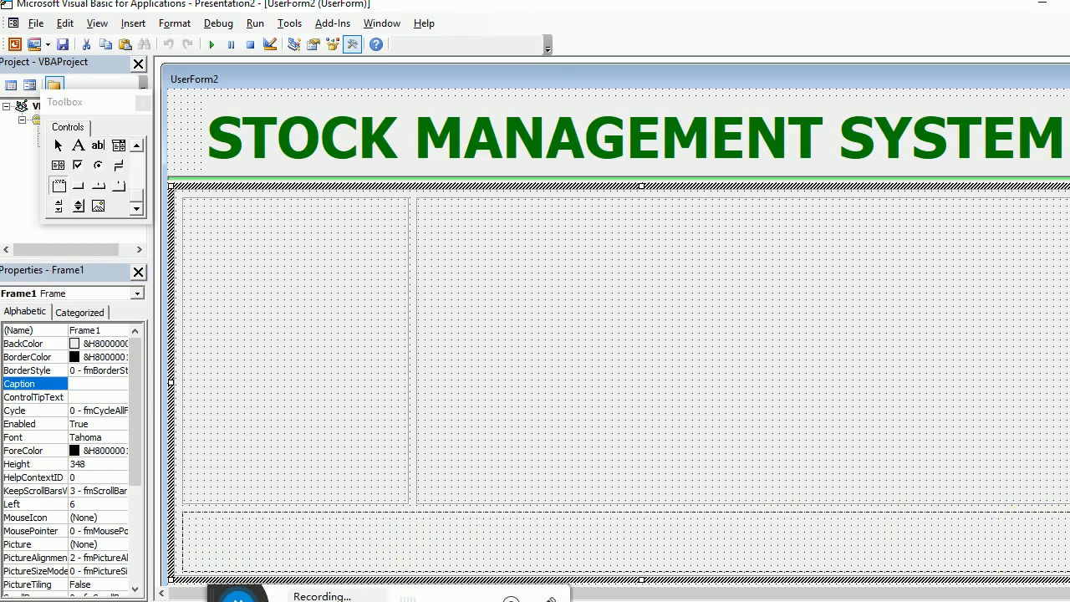
left_click_drag(1066, 517, 1069, 573)
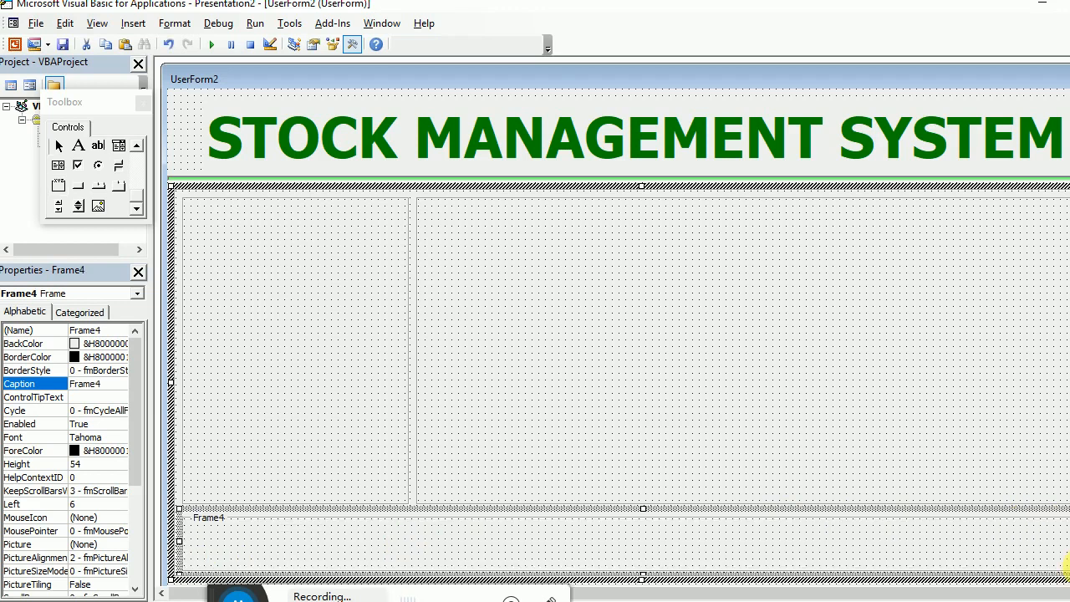
Step: Clear the caption of the wide frame beneath the two inner frames
left_click(110, 386)
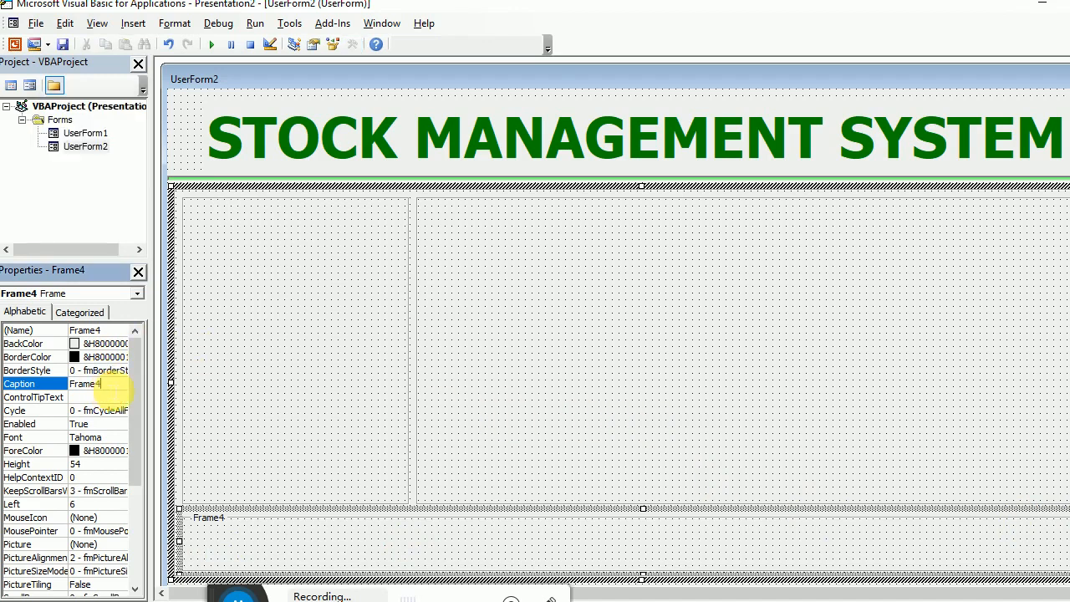
key("BackSpace")
key("BackSpace")
key("BackSpace")
key("BackSpace")
key("BackSpace")
left_click(351, 410)
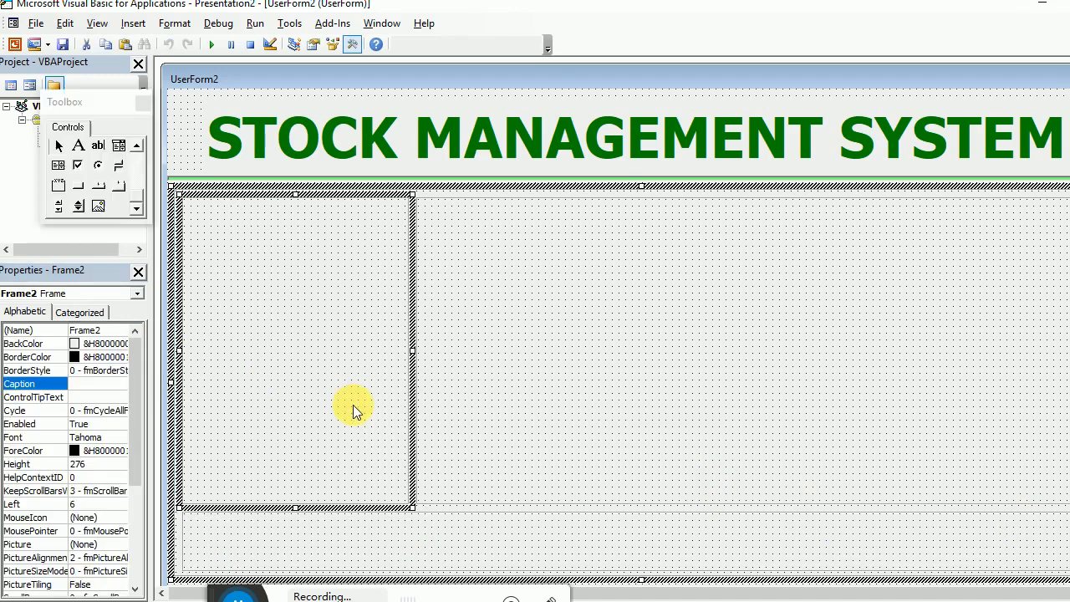
Step: Run the user form to check the frame layout, and close the running form
left_click(433, 540)
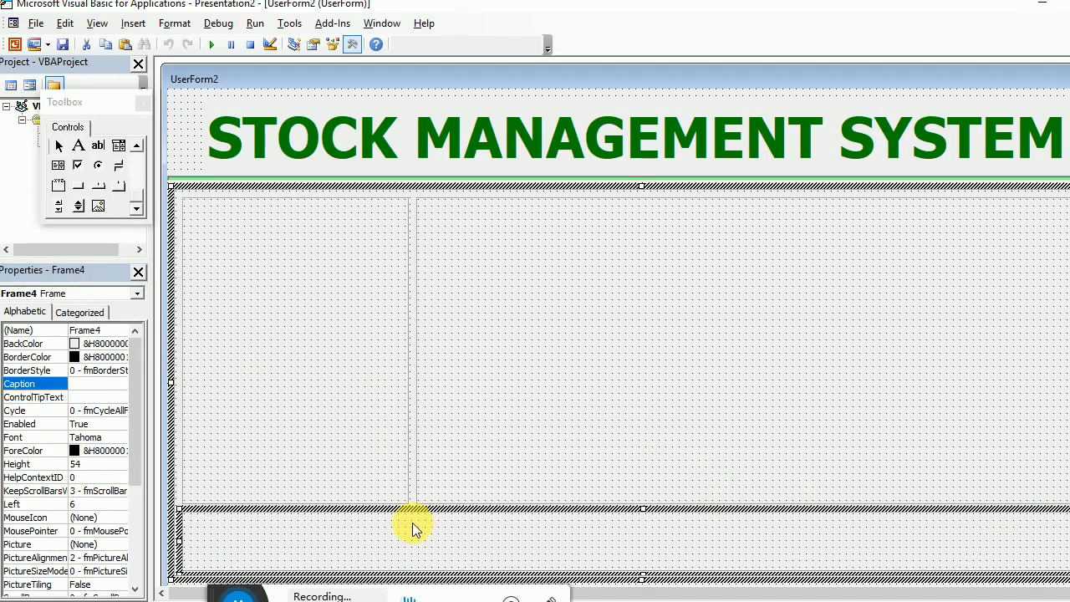
left_click(645, 516)
left_click(503, 341)
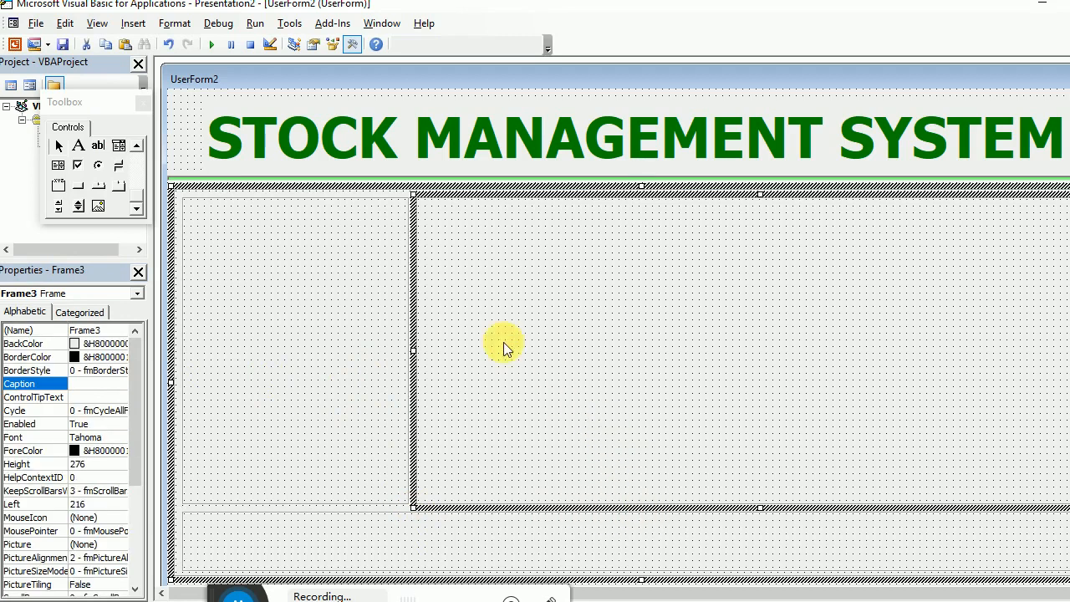
left_click(305, 95)
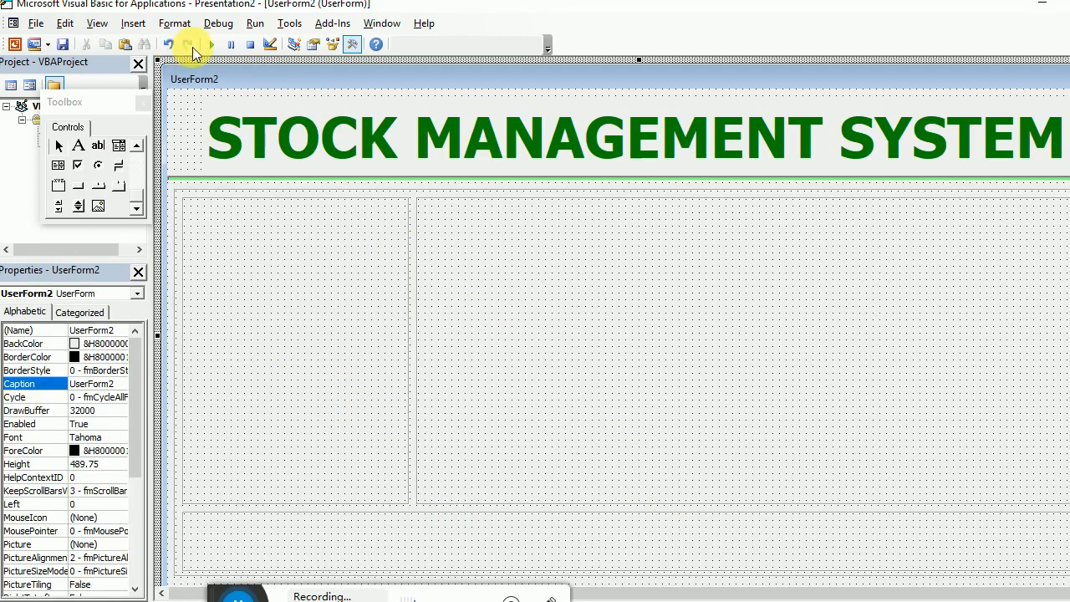
left_click(212, 45)
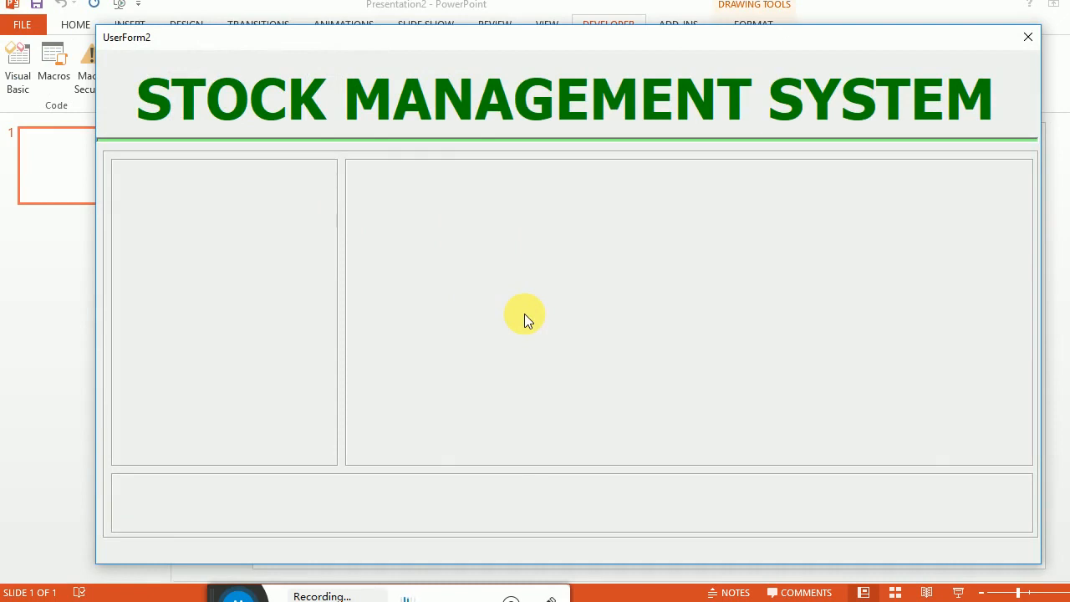
left_click(1028, 37)
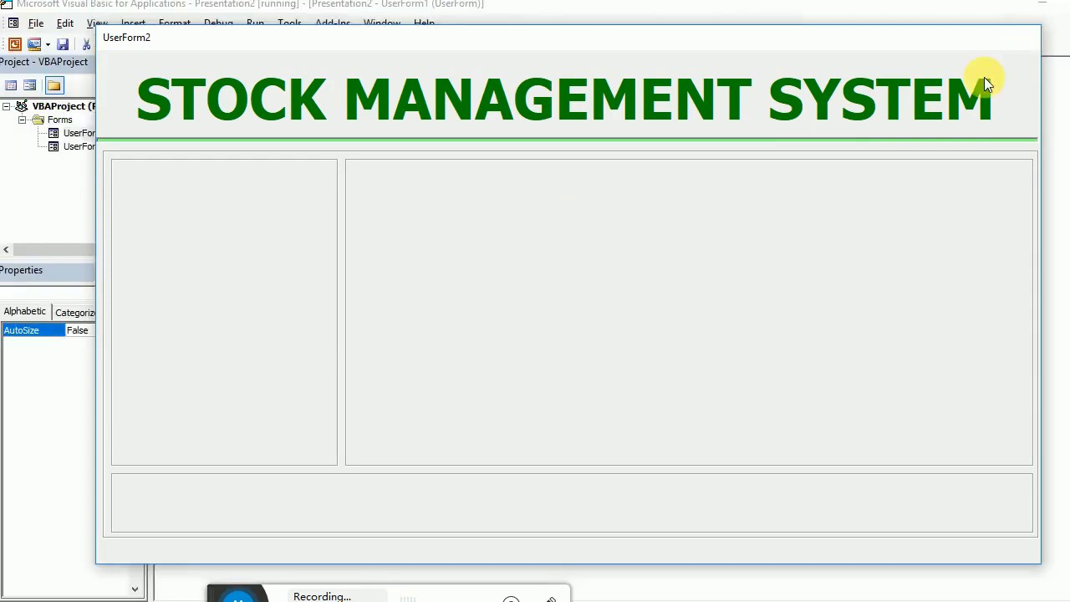
Step: Add a label near the top of the narrow inner frame and caption it "Name*"
left_click(282, 270)
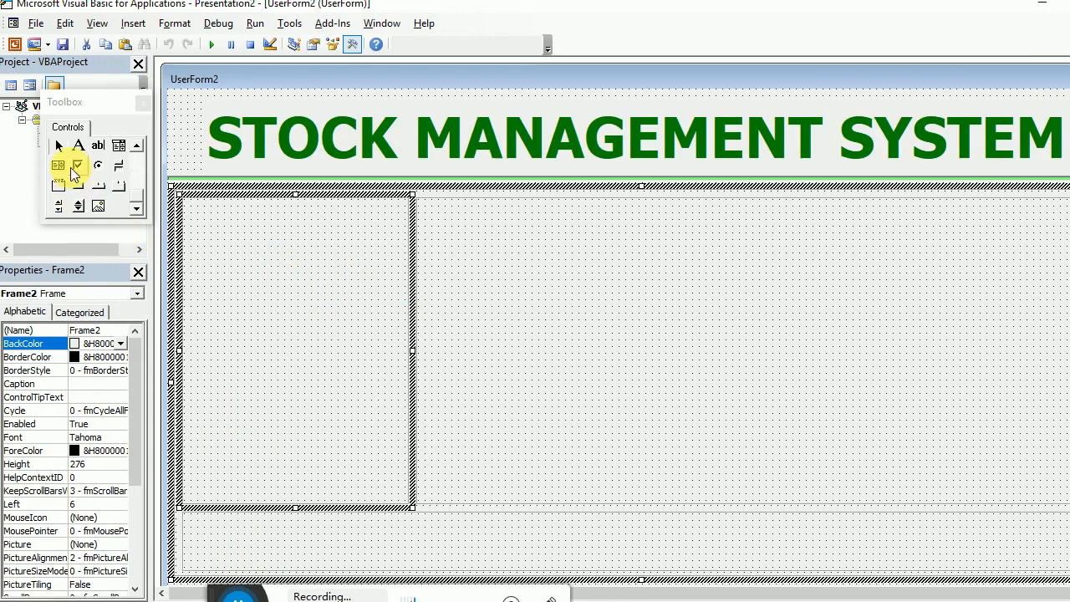
left_click(77, 147)
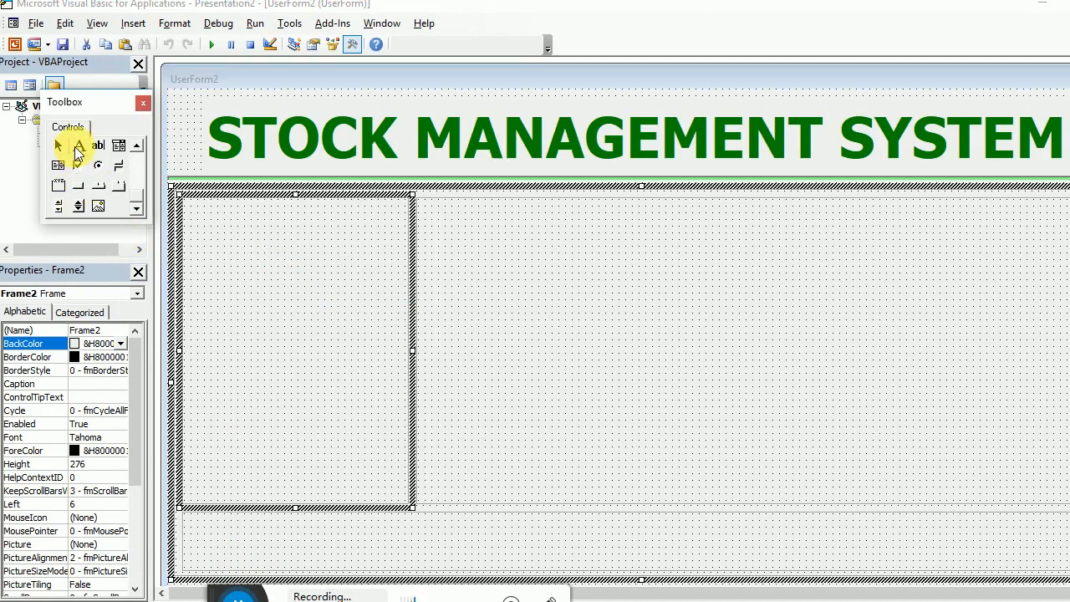
left_click(188, 224)
left_click(231, 243)
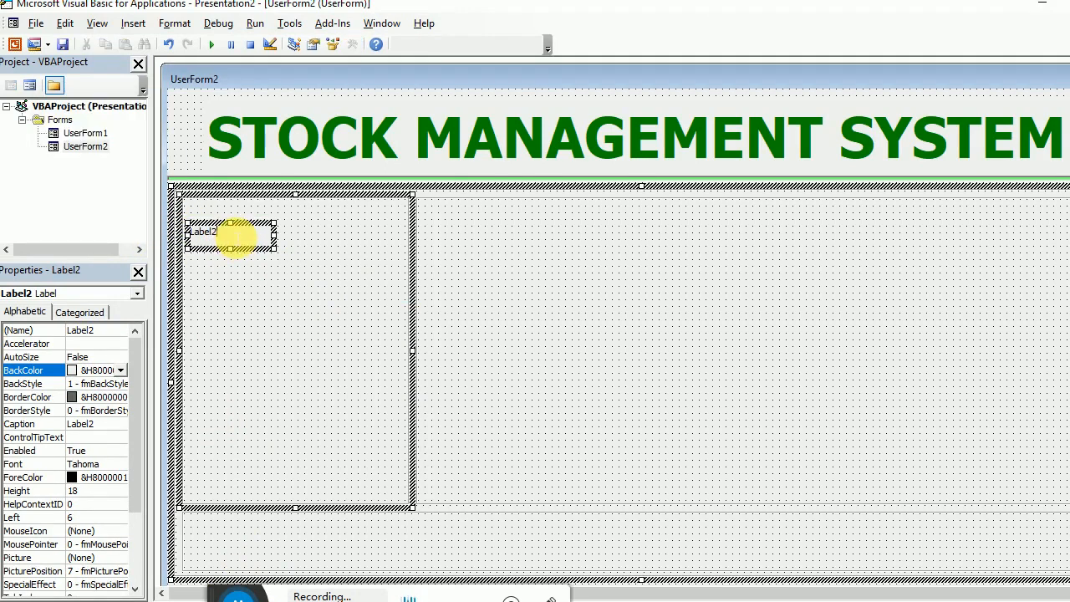
key("BackSpace")
key("BackSpace")
key("BackSpace")
key("BackSpace")
type("Name*")
left_click(231, 253)
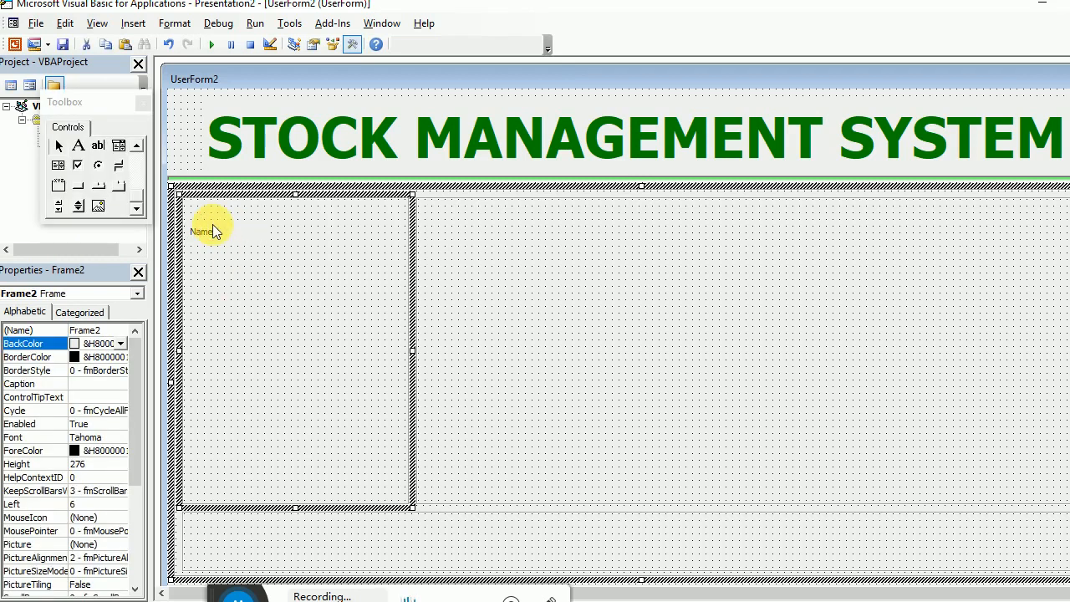
Step: Move the "Name*" label closer to the narrow frame's top edge at left position 24 and enlarge it to a height of 24
left_click_drag(214, 236, 237, 219)
left_click(280, 253)
left_click(290, 222)
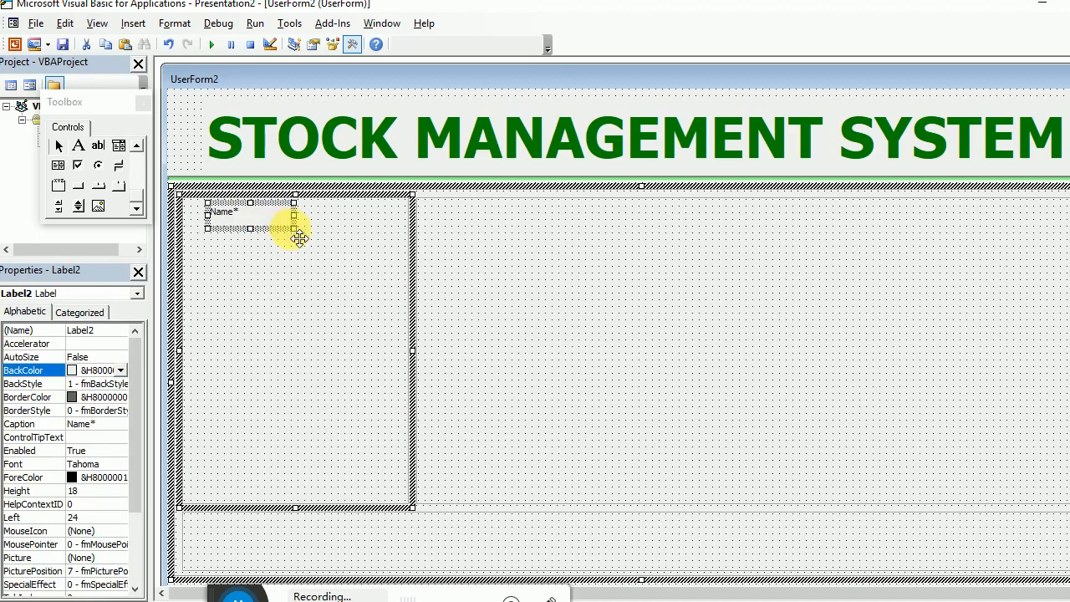
left_click_drag(301, 238, 375, 236)
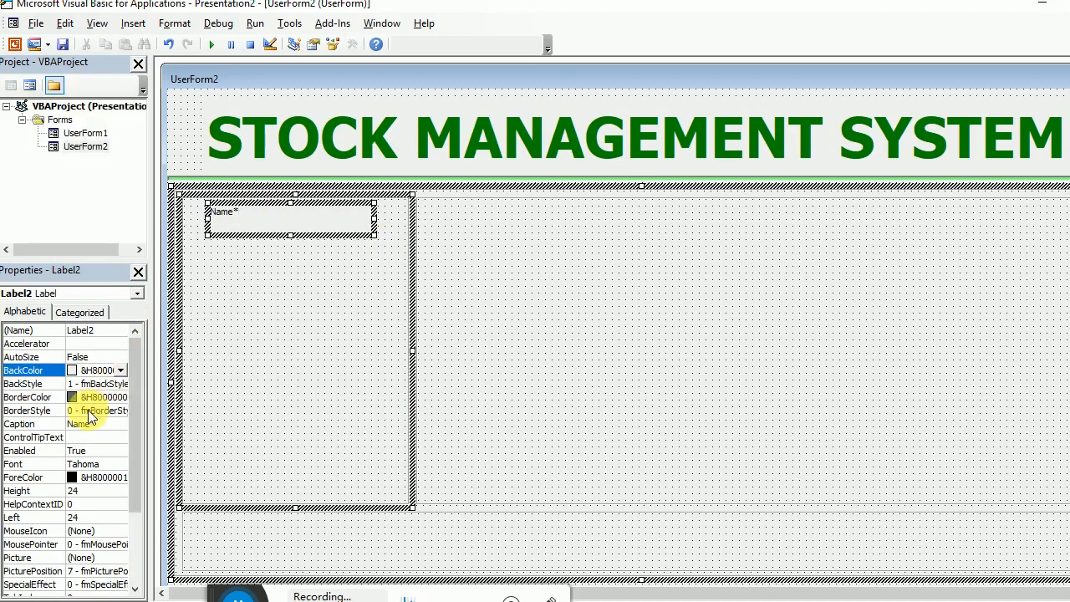
Step: Set the "Name*" label's font to Tahoma Bold, size 14
left_click(91, 464)
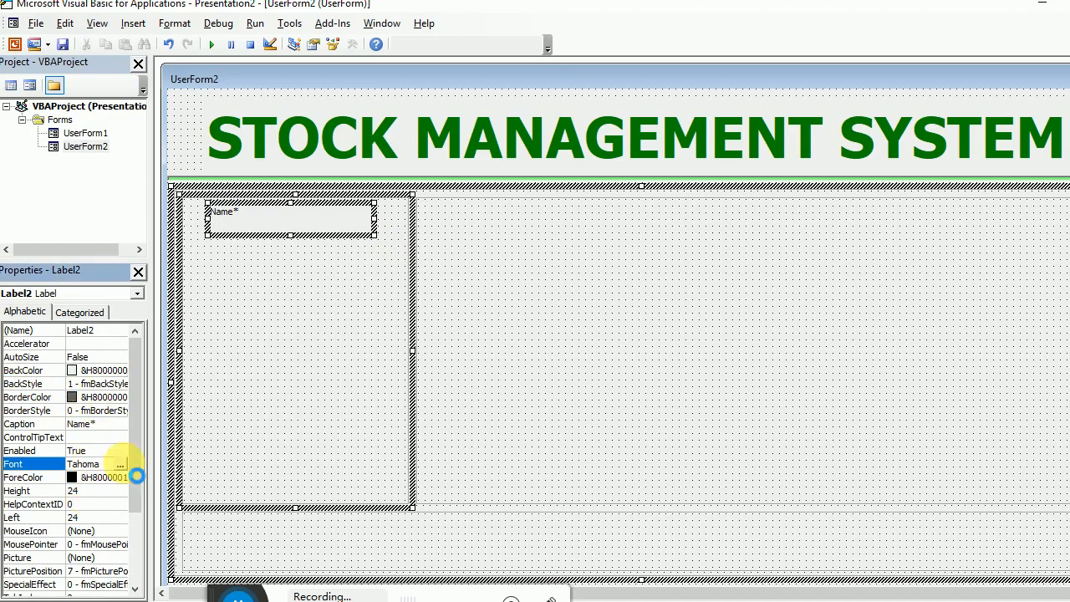
left_click(182, 175)
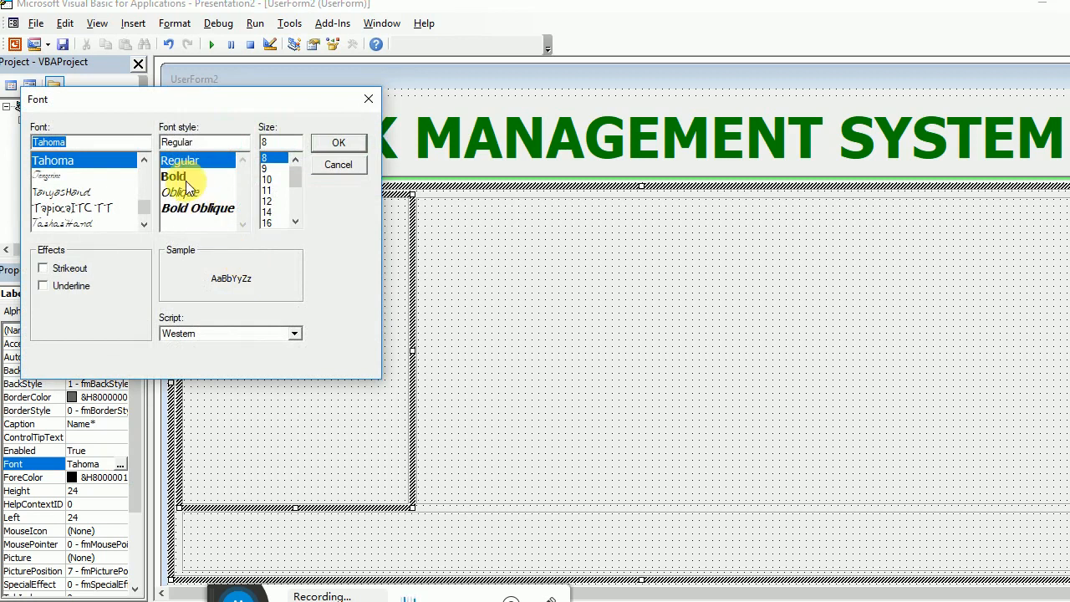
left_click(269, 212)
left_click(335, 142)
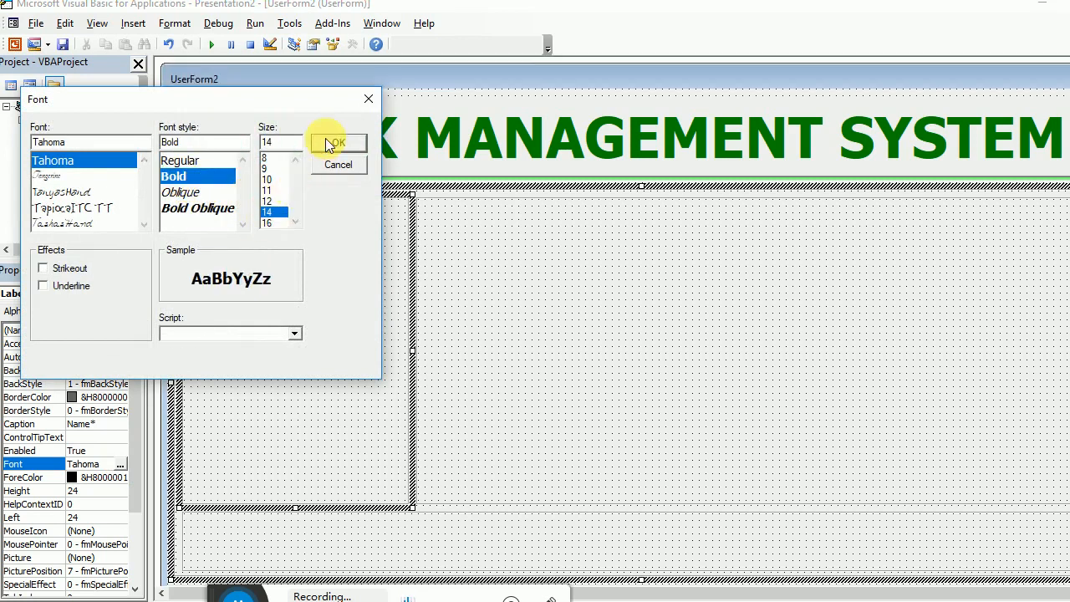
left_click(280, 230)
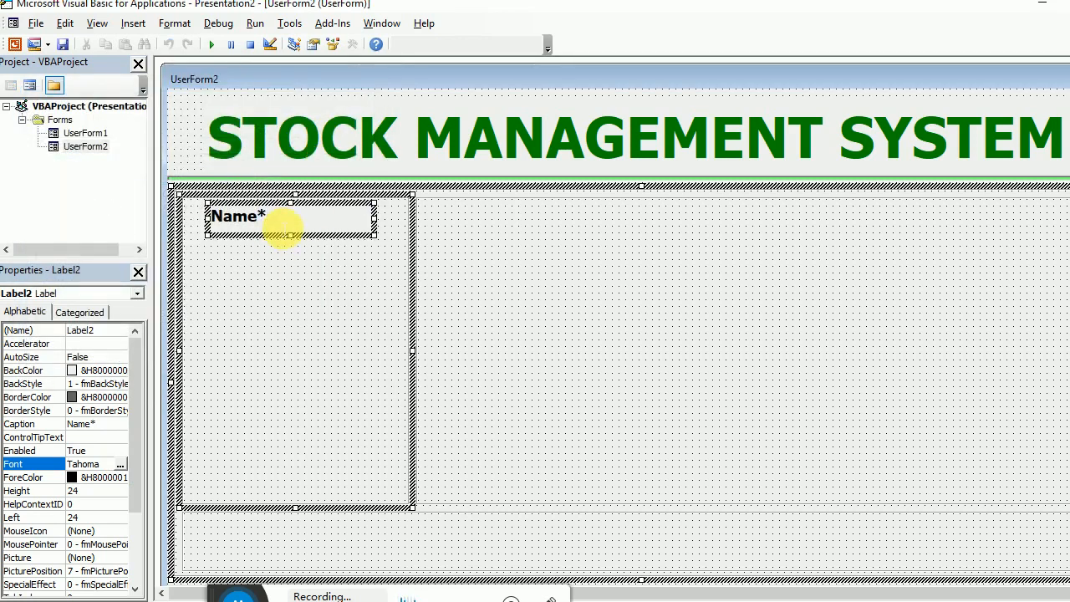
Step: Make four copies of the "Name*" label and spread them down the narrow frame
left_click(257, 231)
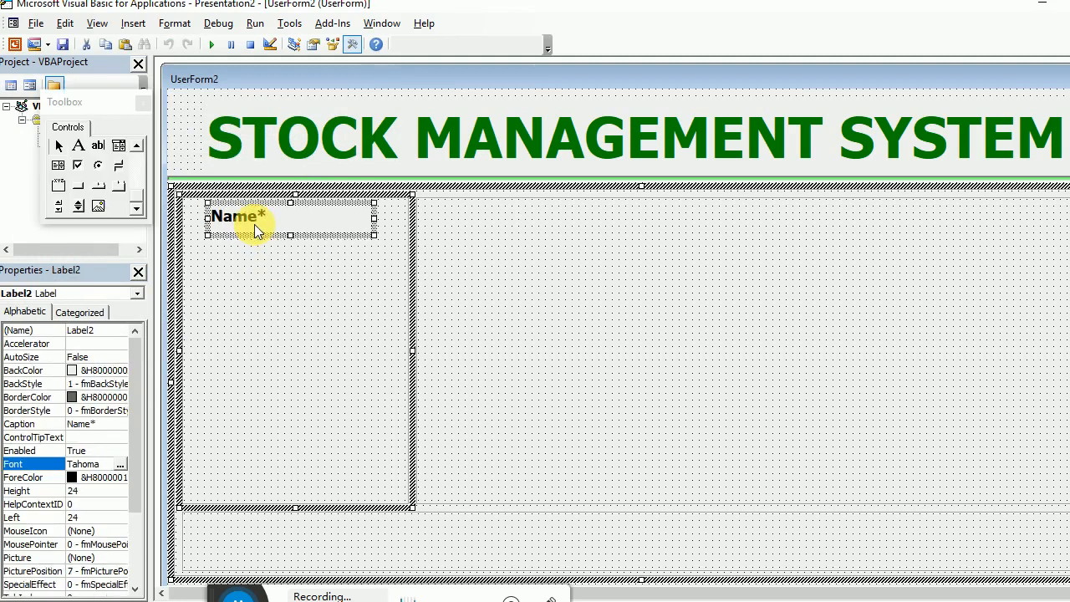
key("ctrl+c")
key("ctrl+v")
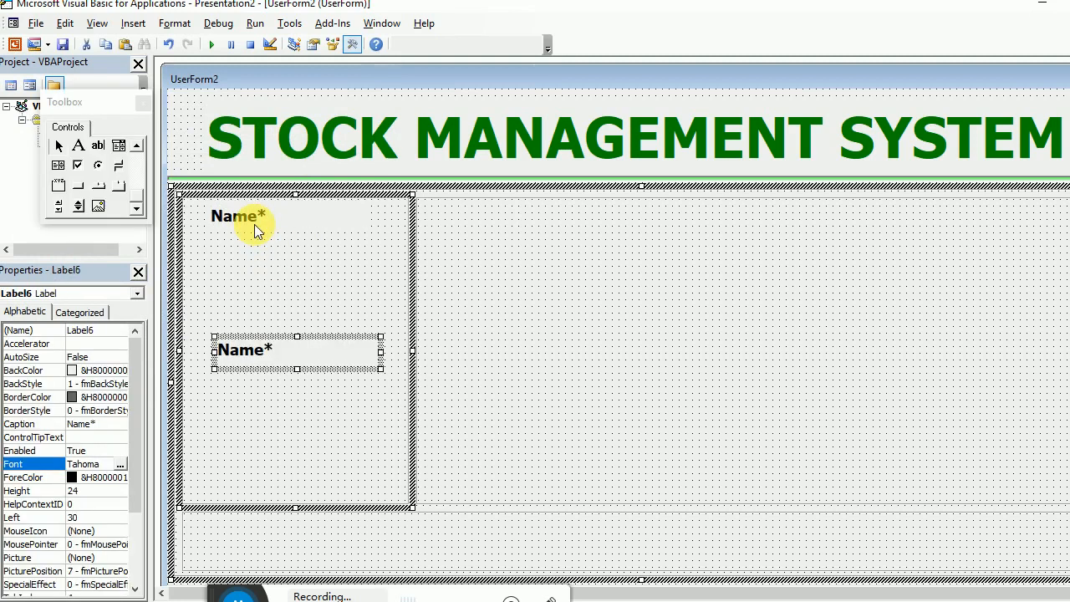
left_click_drag(267, 346, 258, 291)
left_click(262, 355)
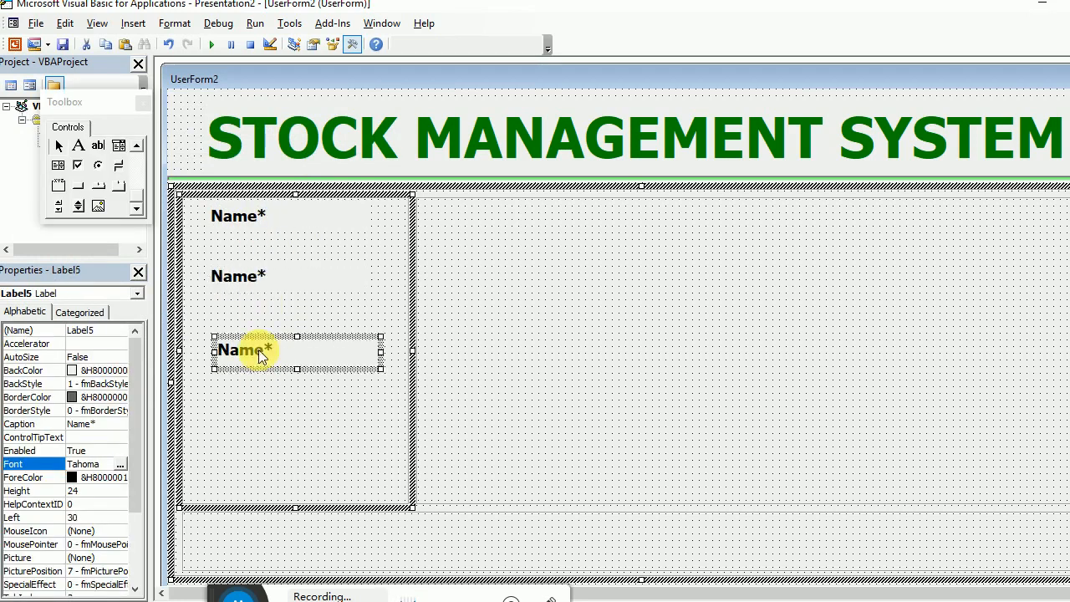
left_click_drag(259, 350, 250, 409)
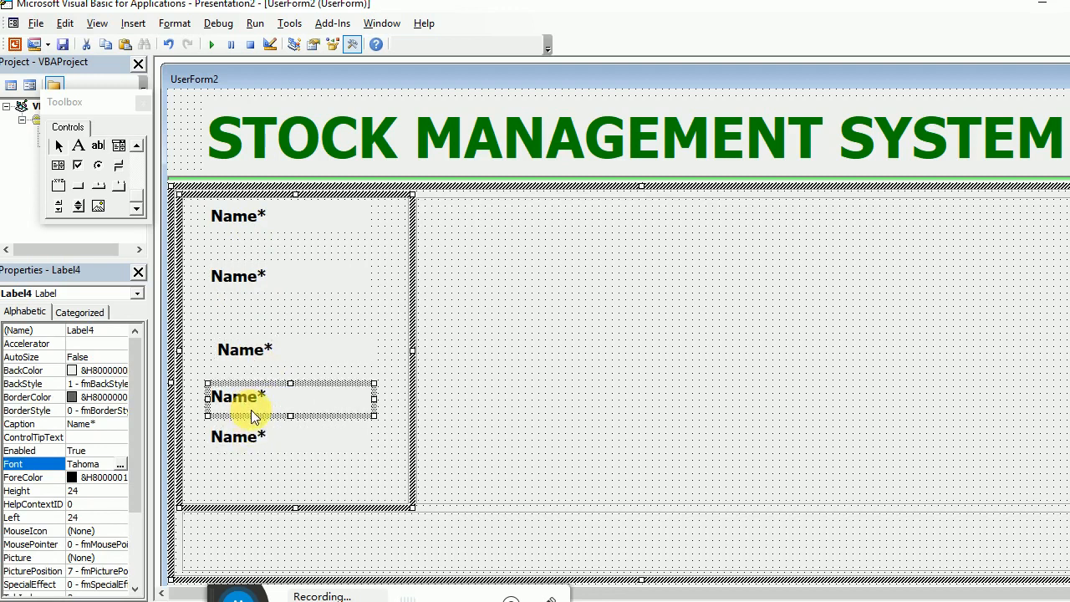
Step: Move two of the copied labels into the wide frame and shift the narrow frame's second "Name*" label lower
left_click_drag(251, 354, 664, 305)
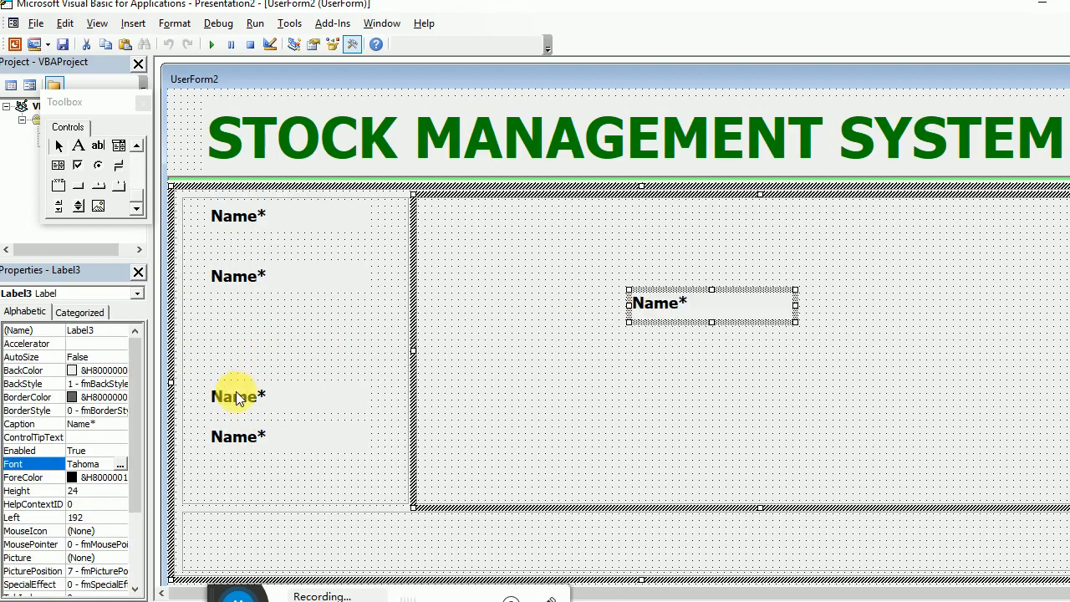
left_click_drag(239, 398, 519, 357)
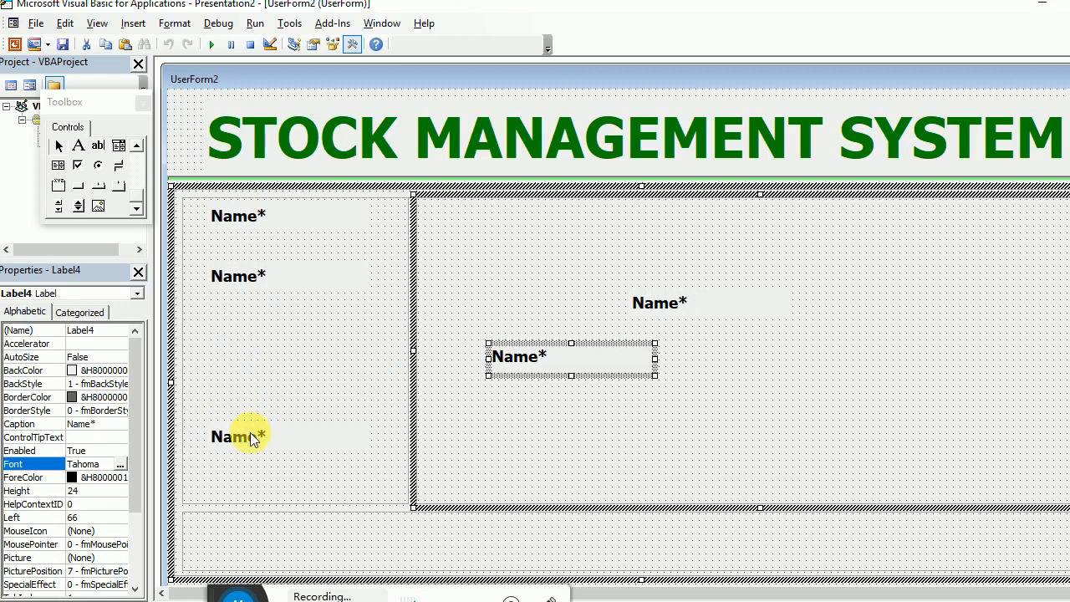
left_click_drag(234, 281, 239, 321)
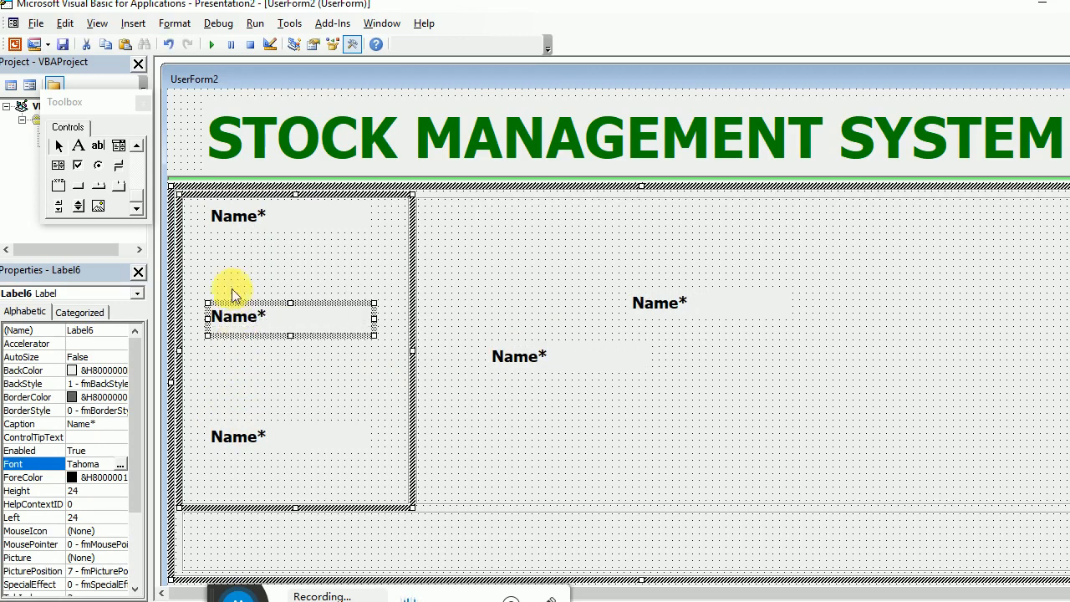
Step: Add a text box with a height of 30 directly beneath the first "Name*" label in the narrow frame
left_click(234, 227)
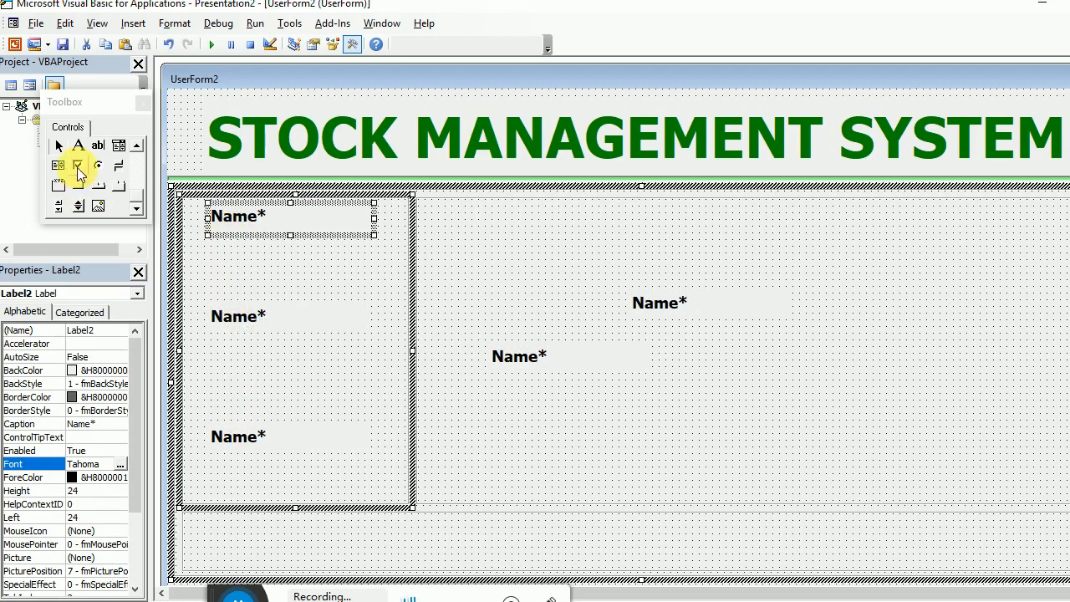
left_click(97, 145)
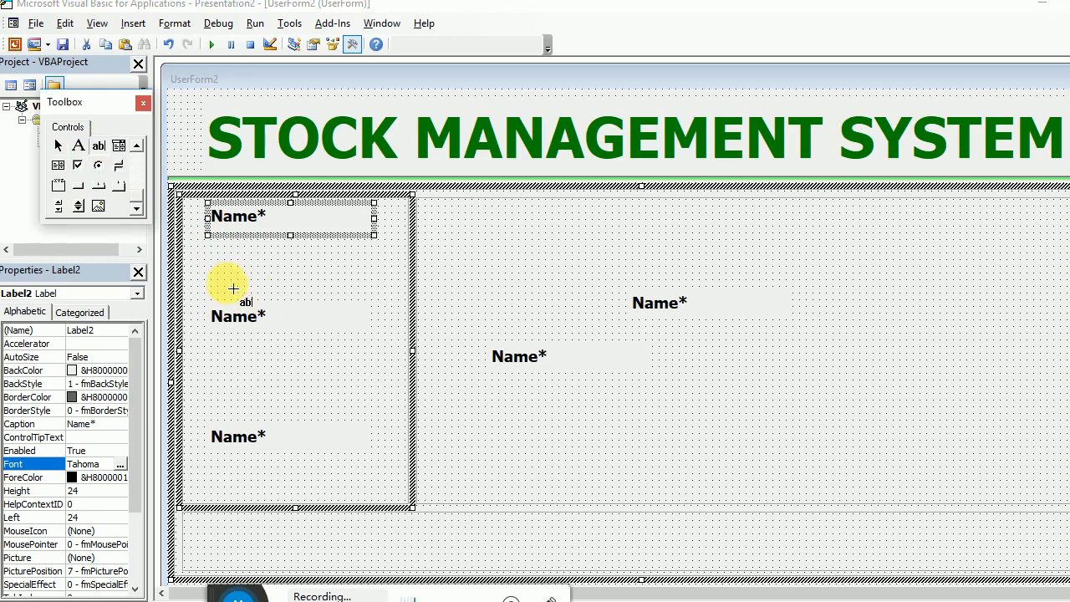
left_click_drag(206, 257, 396, 279)
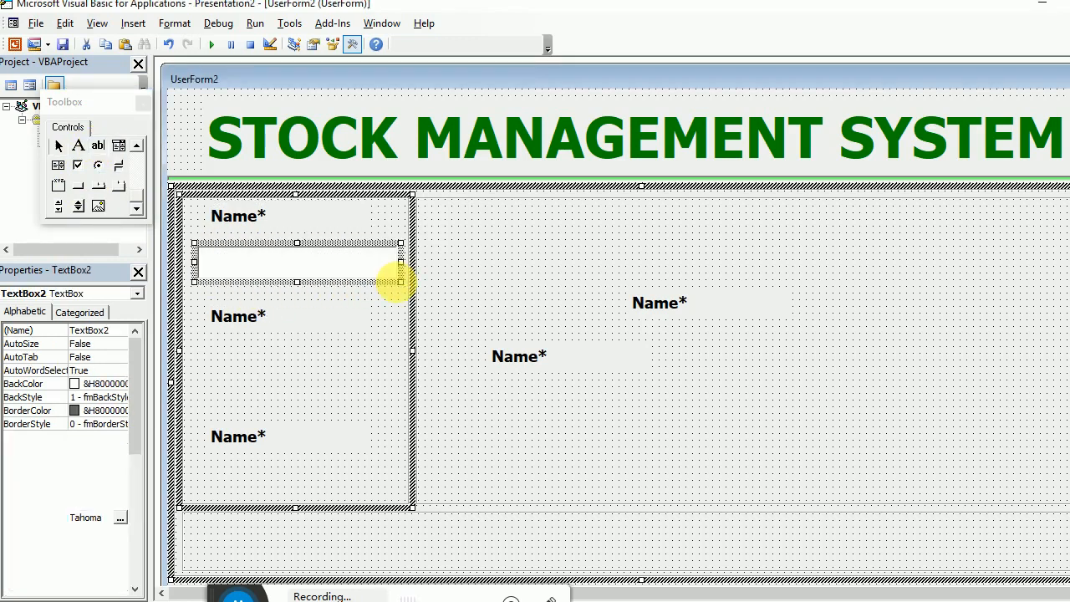
left_click(298, 342)
left_click(236, 225)
left_click(252, 264)
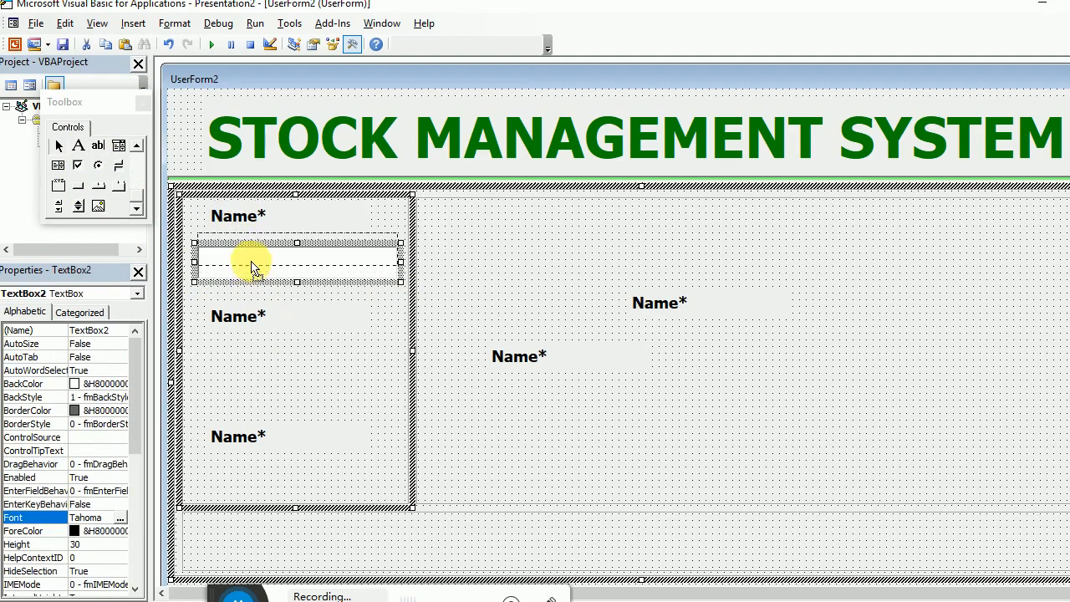
left_click(269, 330)
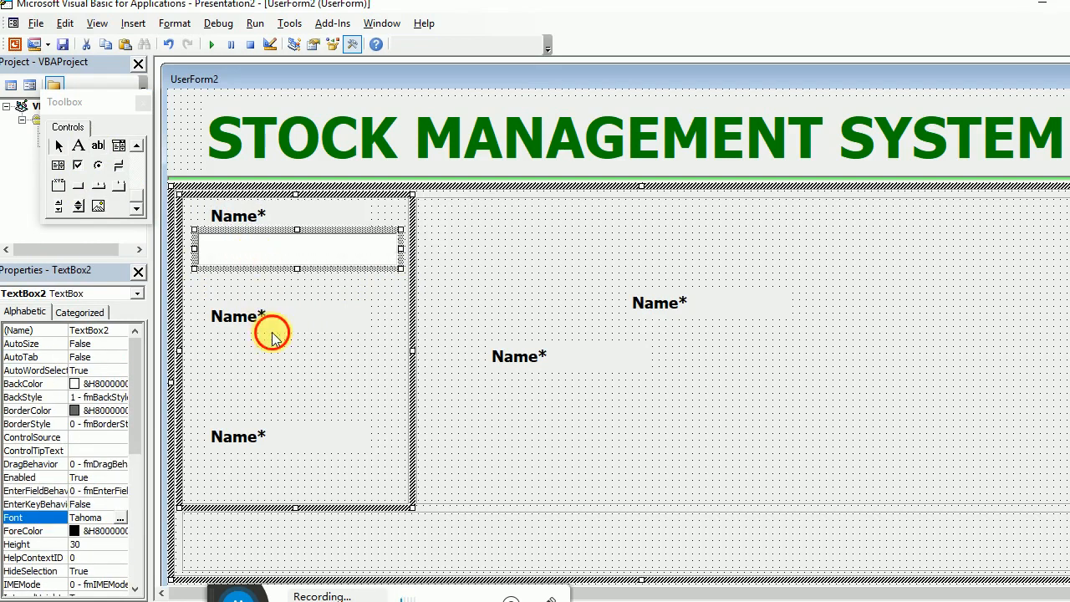
Step: Move the second "Name*" label up just below the text box, at left position 12
left_click_drag(225, 326, 220, 285)
left_click(236, 321)
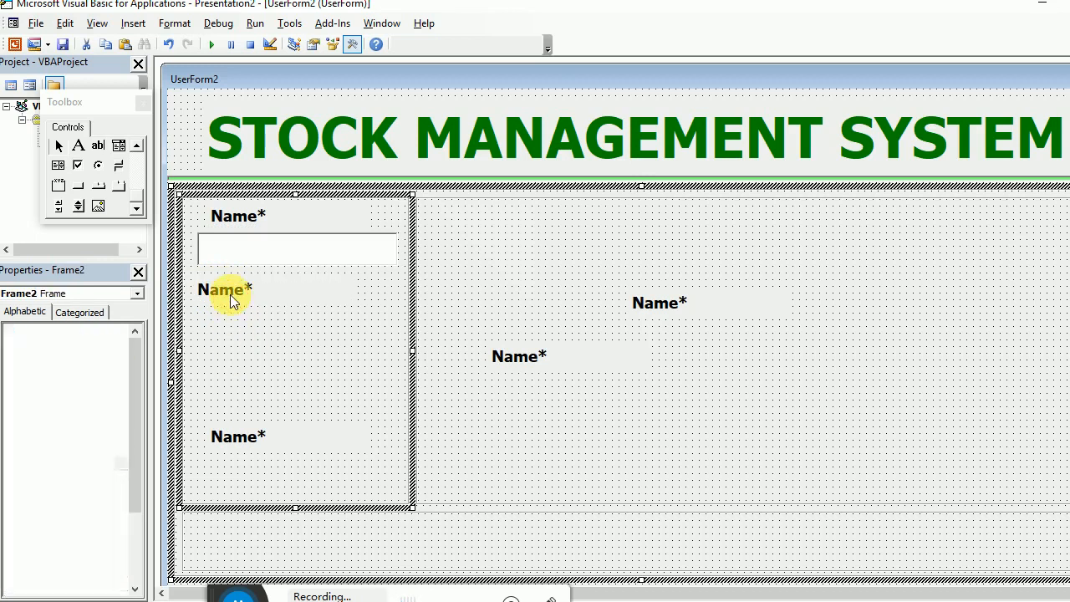
left_click(230, 294)
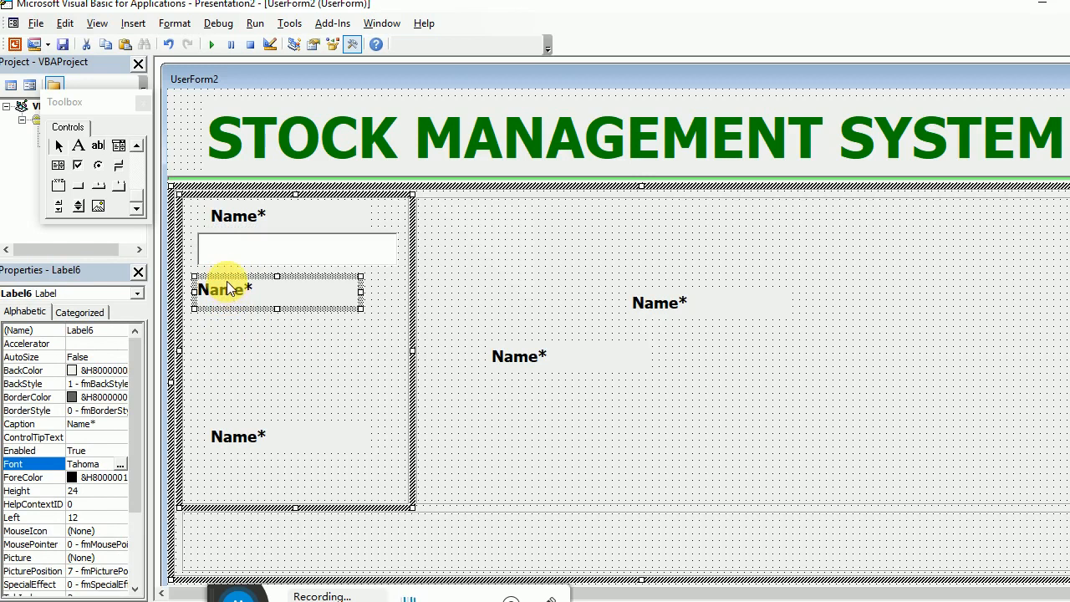
left_click_drag(227, 282, 228, 276)
left_click(245, 327)
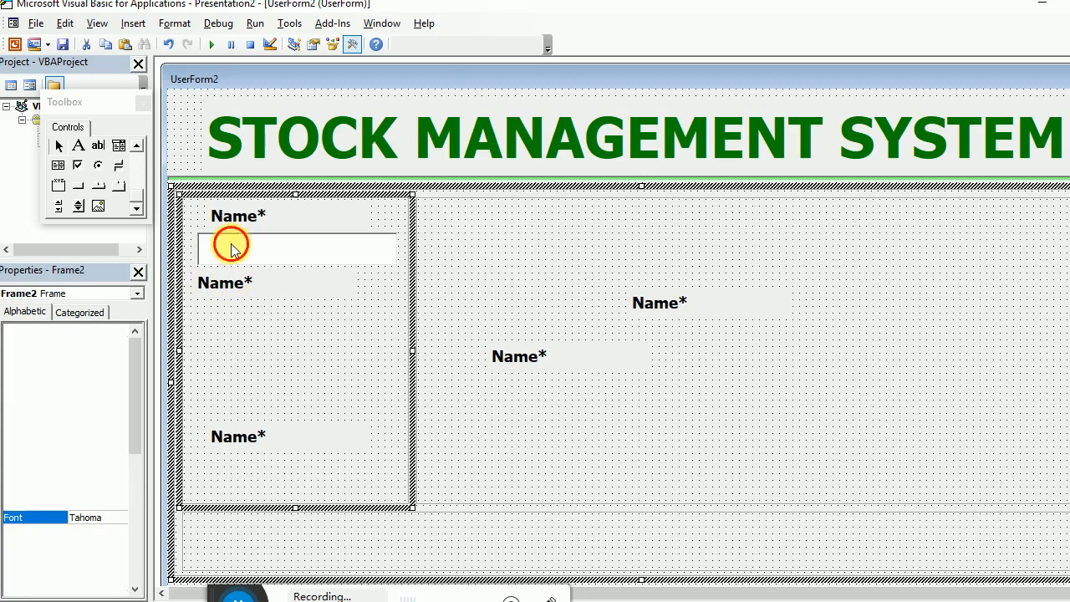
Step: Duplicate the text box and place the copy beneath the second "Name*" label
left_click(234, 249)
key("ctrl+v")
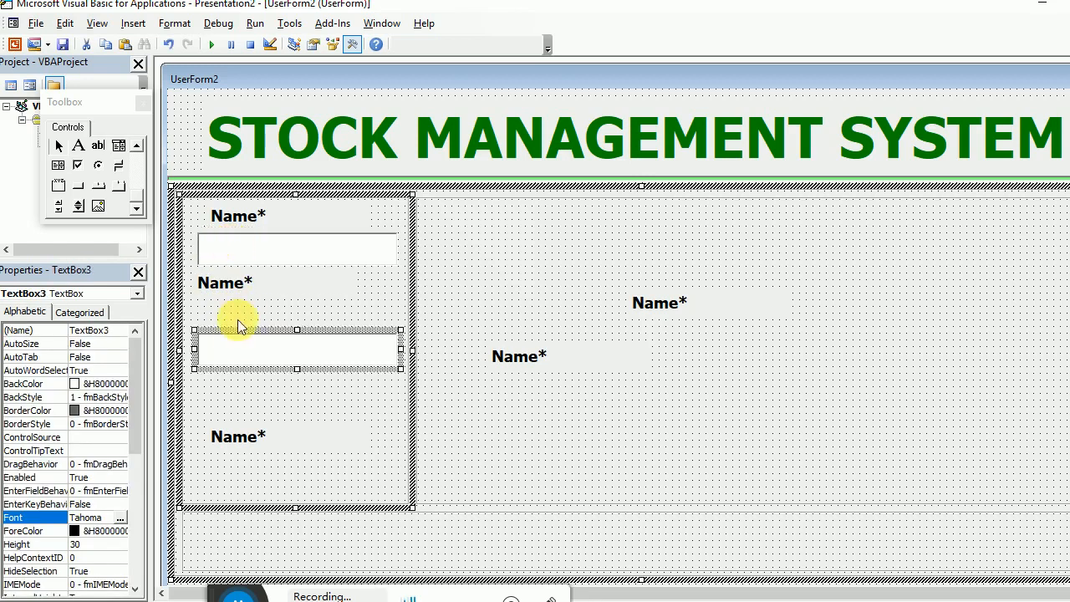
left_click_drag(231, 331, 235, 310)
Step: Change the caption of the second label in the narrow frame to "Contact*"
left_click(222, 281)
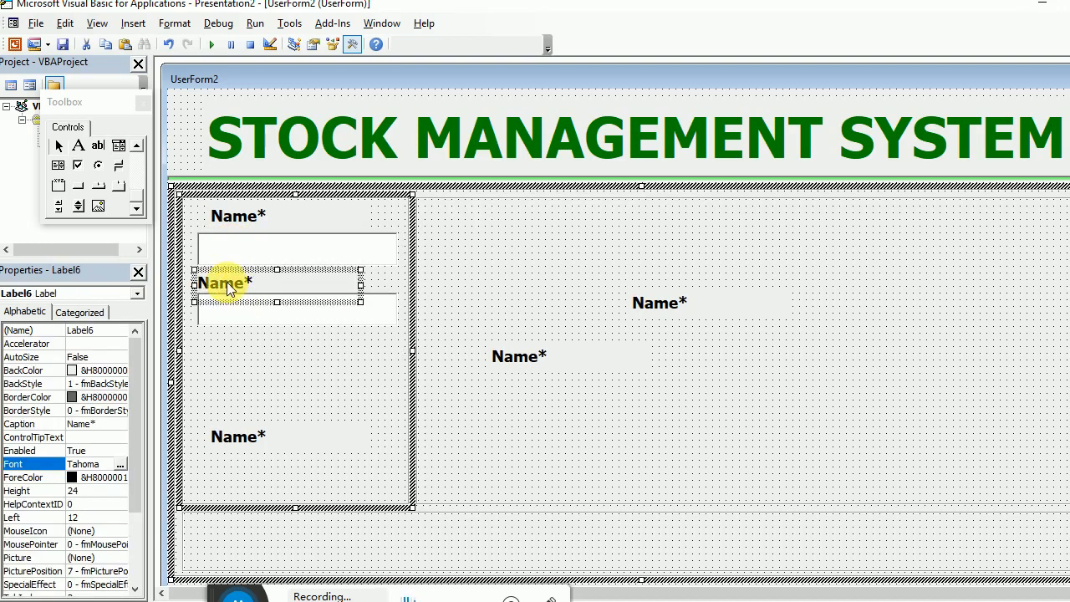
left_click(228, 287)
double_click(209, 285)
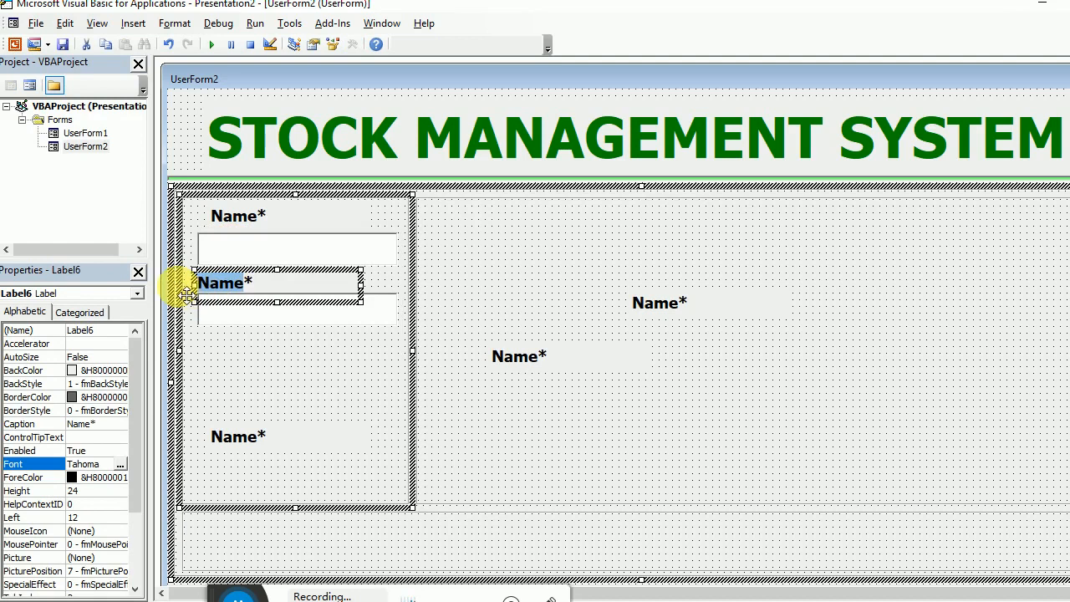
type("Contact*")
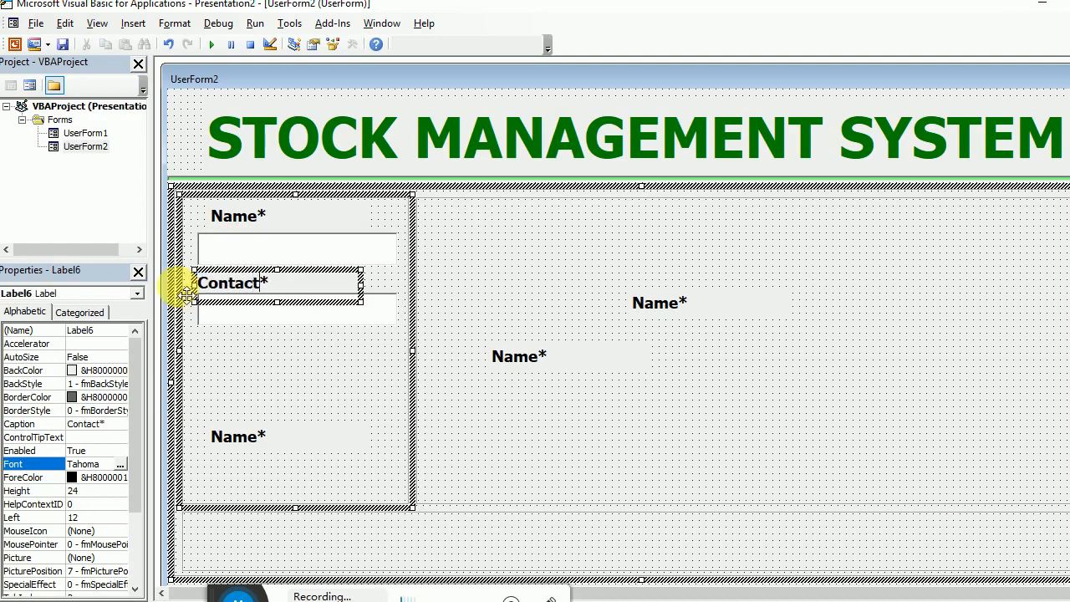
left_click(263, 382)
Step: Duplicate the "Name*" and "Contact*" labels together with their text boxes and position the copies lower in the narrow frame
left_click(234, 219)
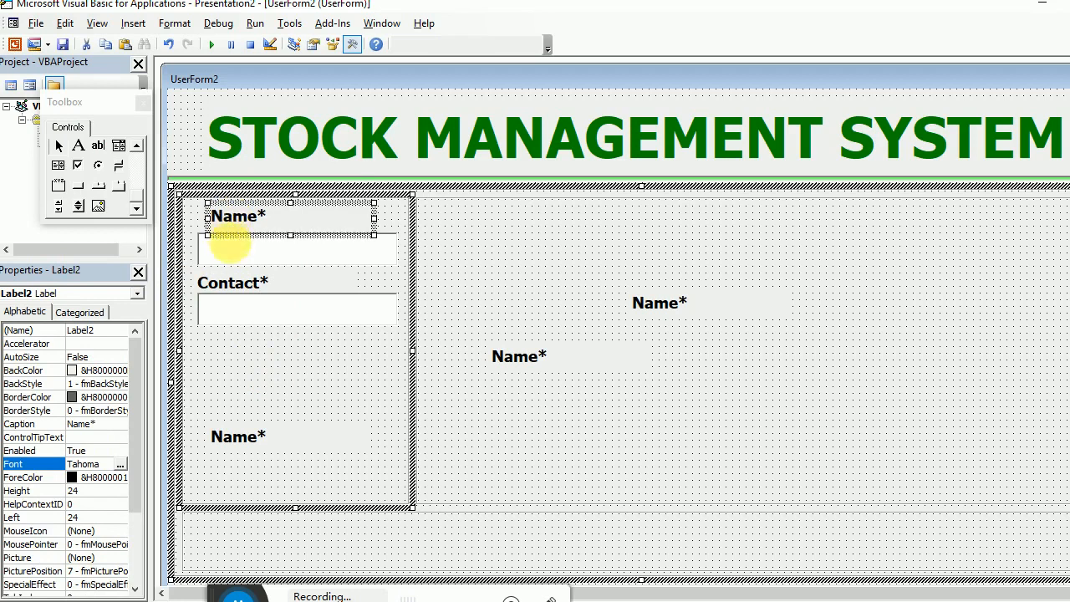
left_click(232, 244)
left_click(244, 389)
left_click(236, 321)
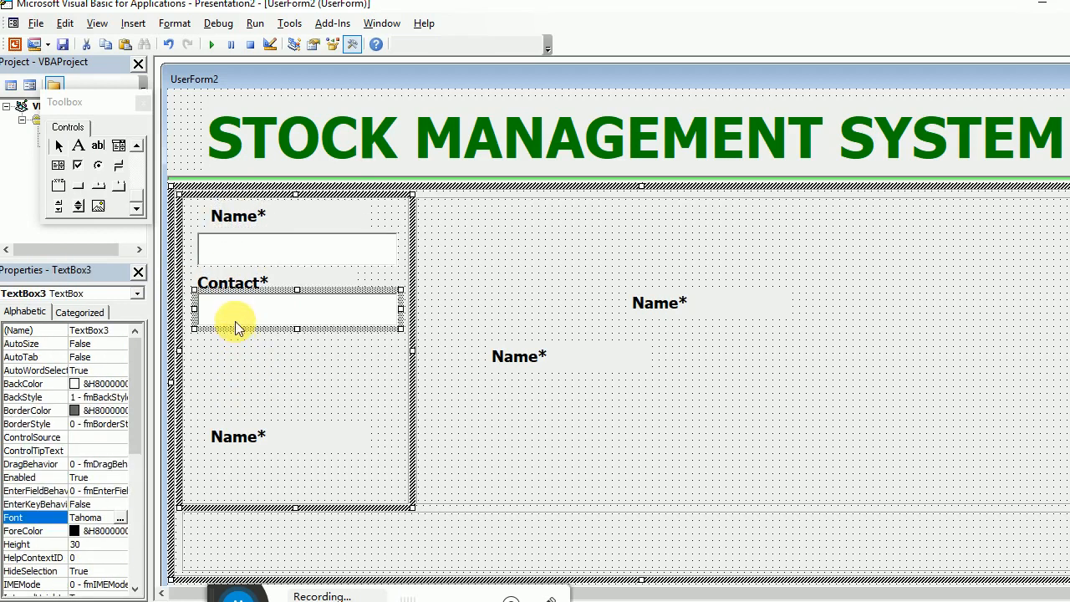
left_click(241, 222)
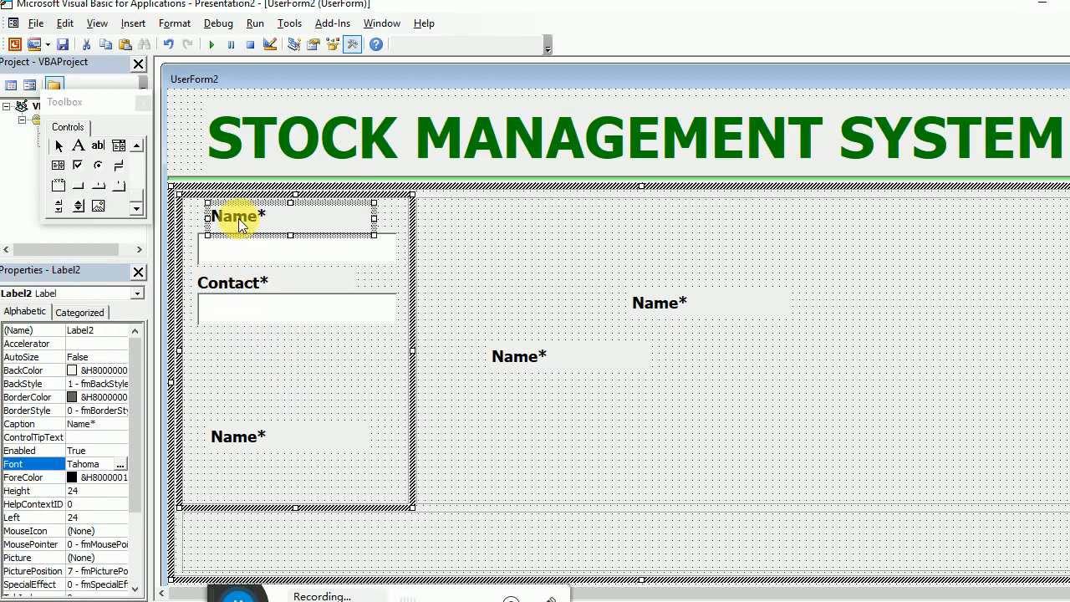
left_click(240, 309)
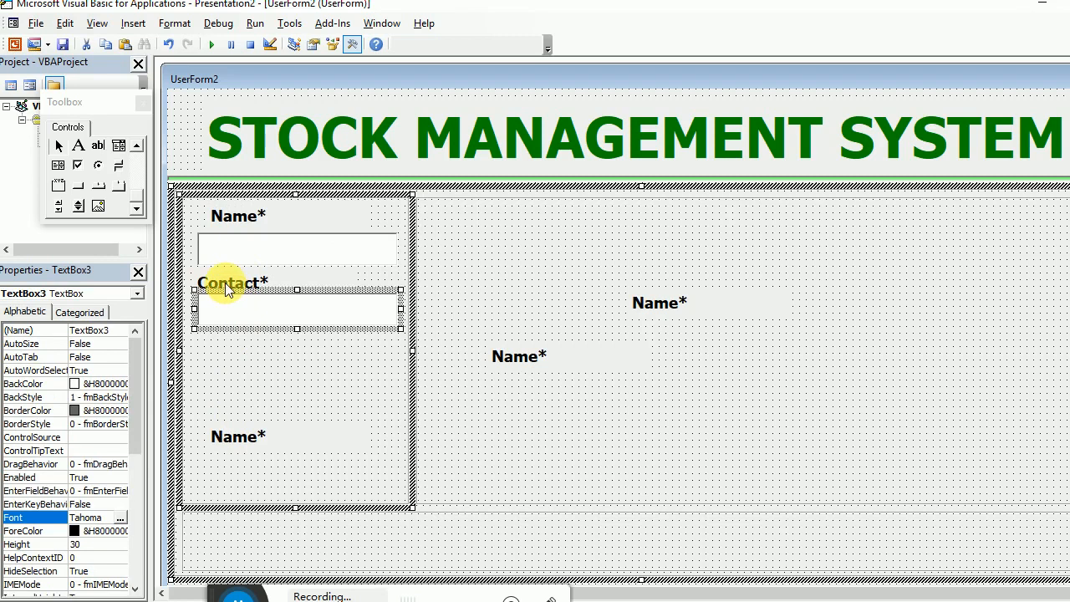
left_click_drag(230, 347, 234, 219)
key("ctrl+c")
key("ctrl+v")
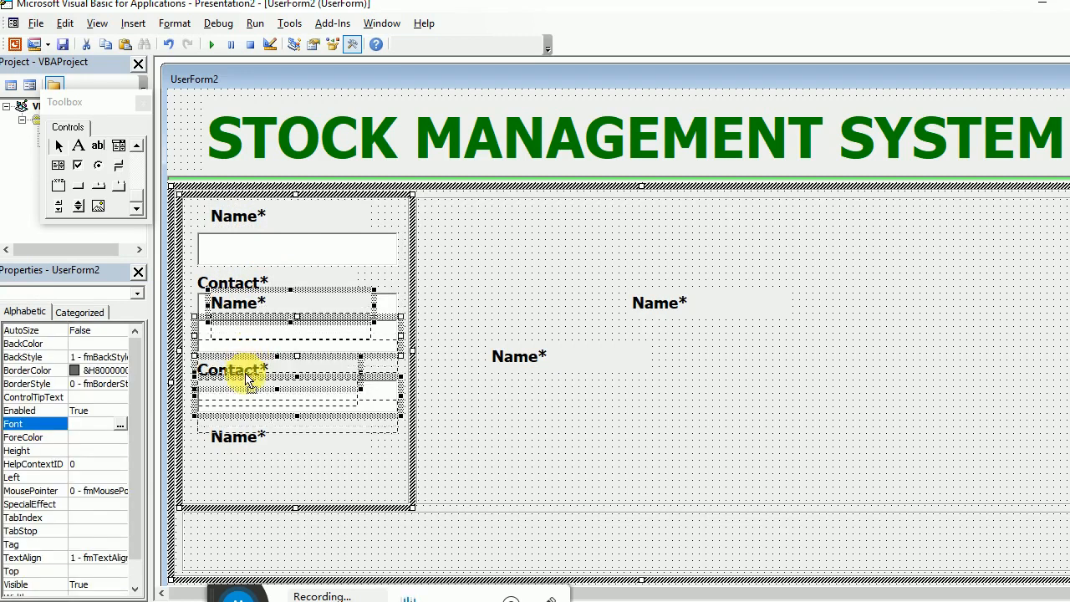
left_click_drag(247, 365, 245, 385)
Step: Try to delete the spare "Name*" label at the narrow frame's bottom and move the lower fields to make room
left_click(234, 453)
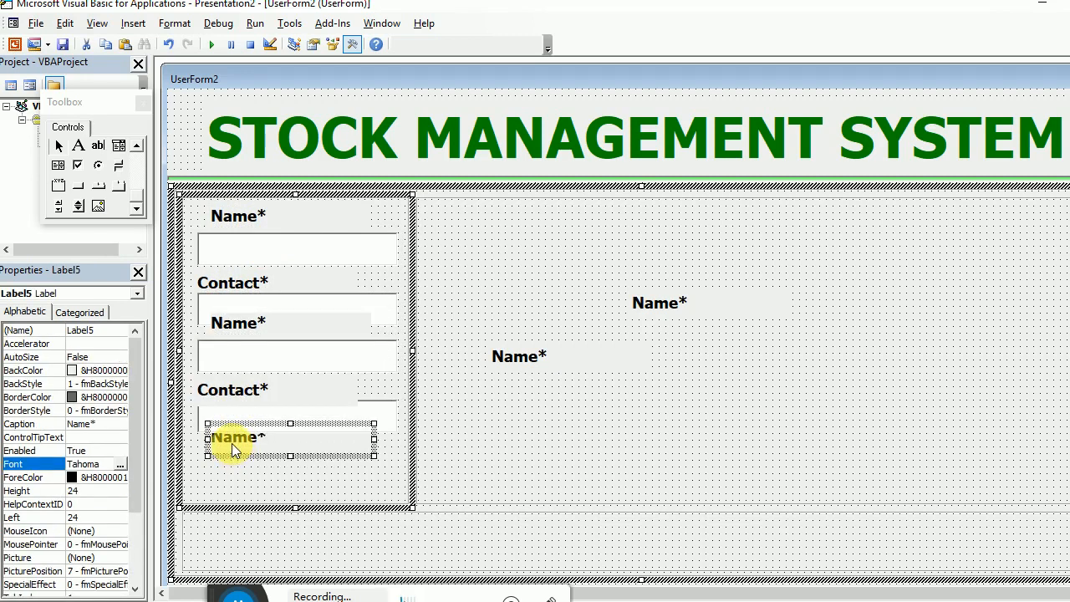
key("Delete")
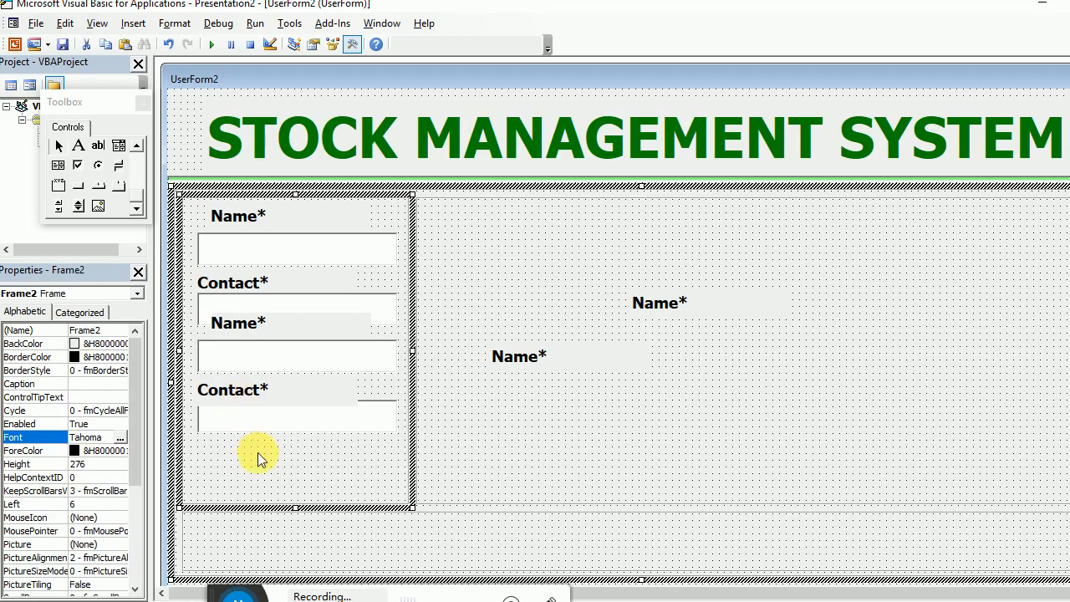
left_click_drag(258, 452, 262, 324)
left_click_drag(255, 401, 269, 426)
left_click(456, 413)
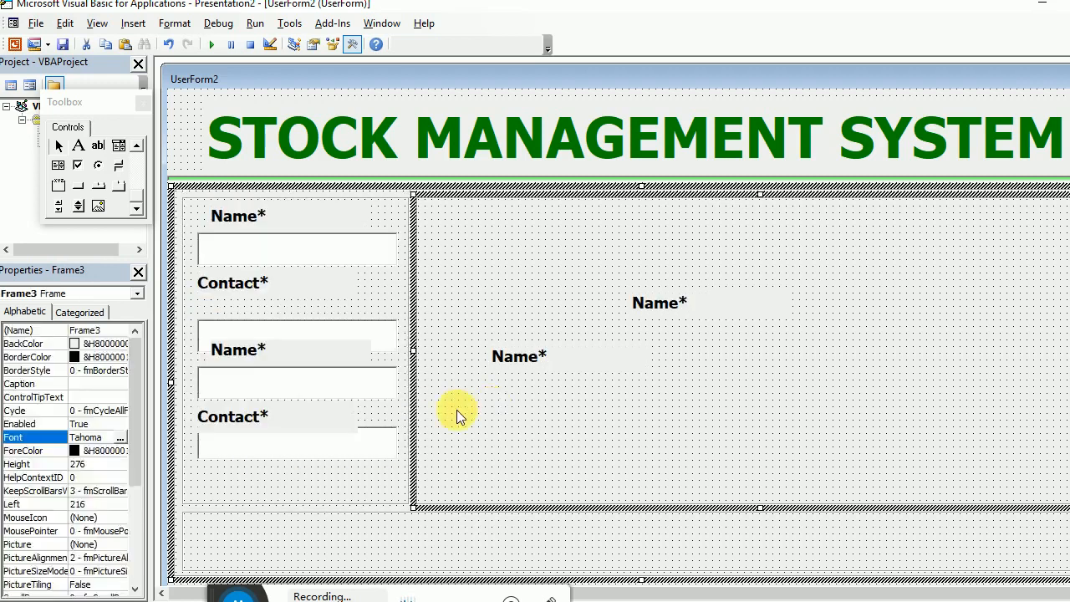
left_click(271, 357)
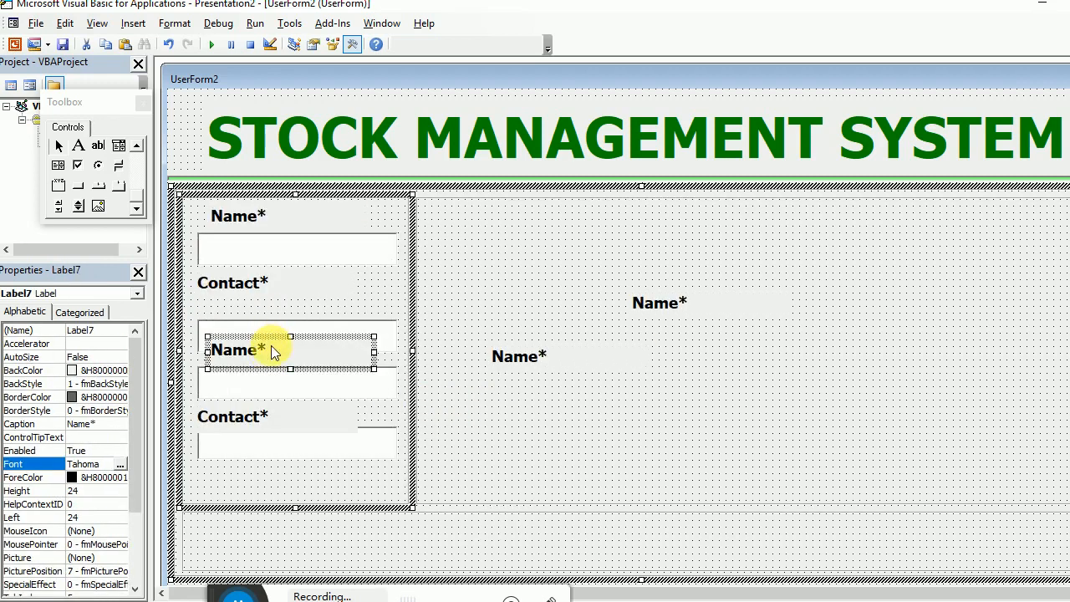
left_click_drag(274, 353, 358, 318)
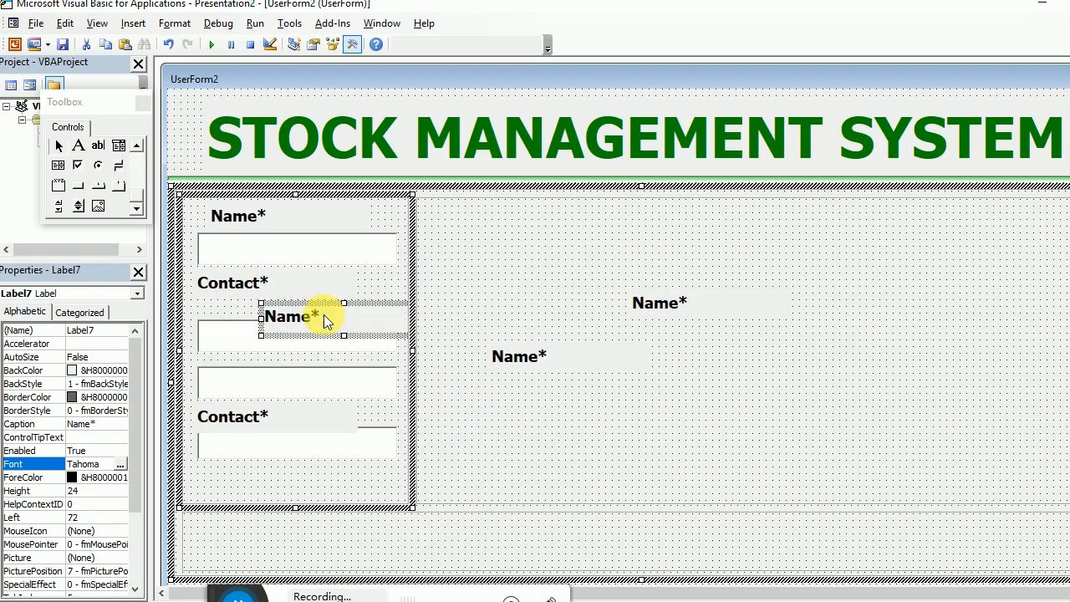
Step: Undo the recent field moves and the deletion of the spare "Name*" label
key("ctrl+z")
key("ctrl+z")
key("ctrl+z")
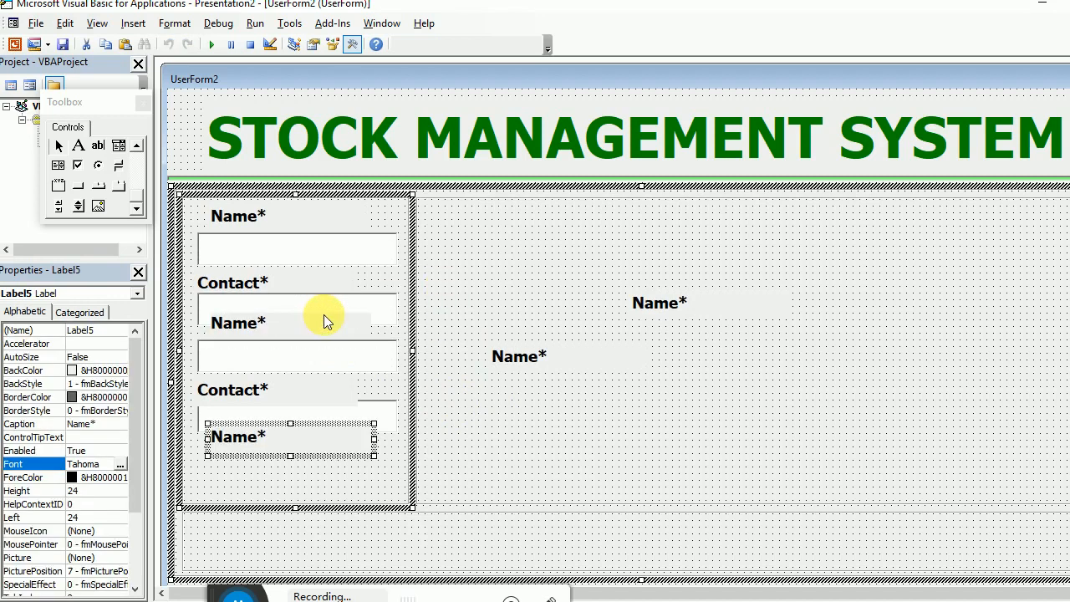
Step: Move the duplicated "Name*" and "Contact*" labels and the spare bottom "Name*" label into the wide frame
left_click(325, 287)
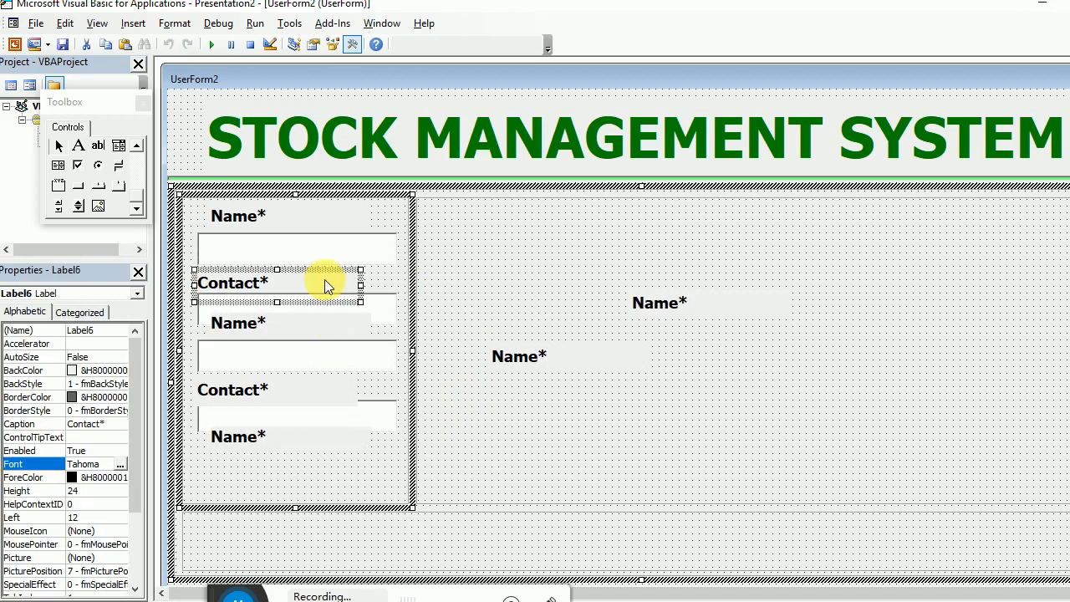
left_click_drag(297, 323, 558, 278)
left_click_drag(259, 398, 587, 405)
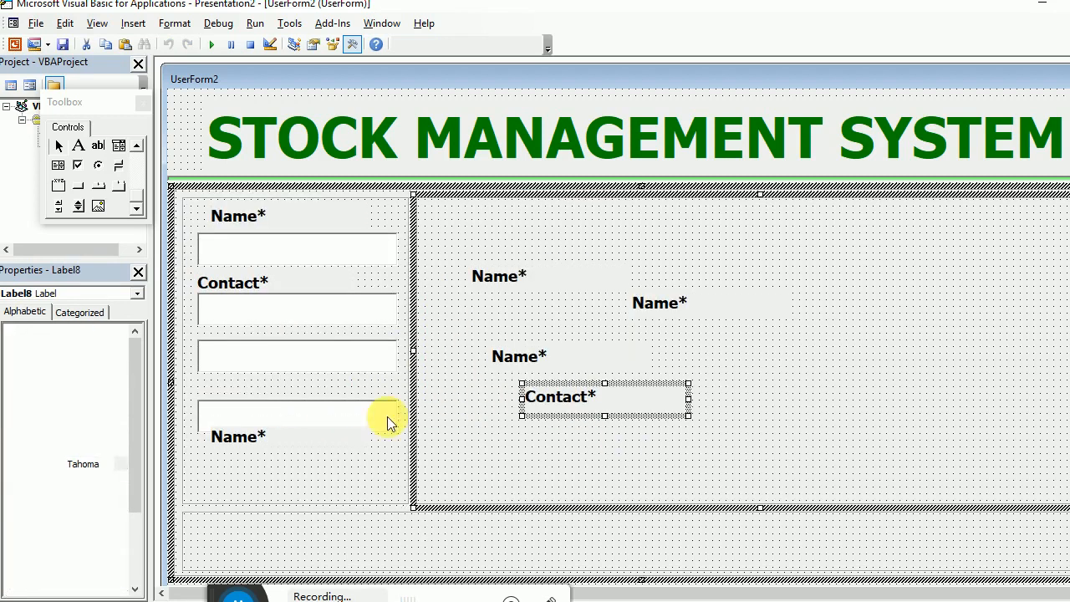
left_click_drag(235, 451, 514, 470)
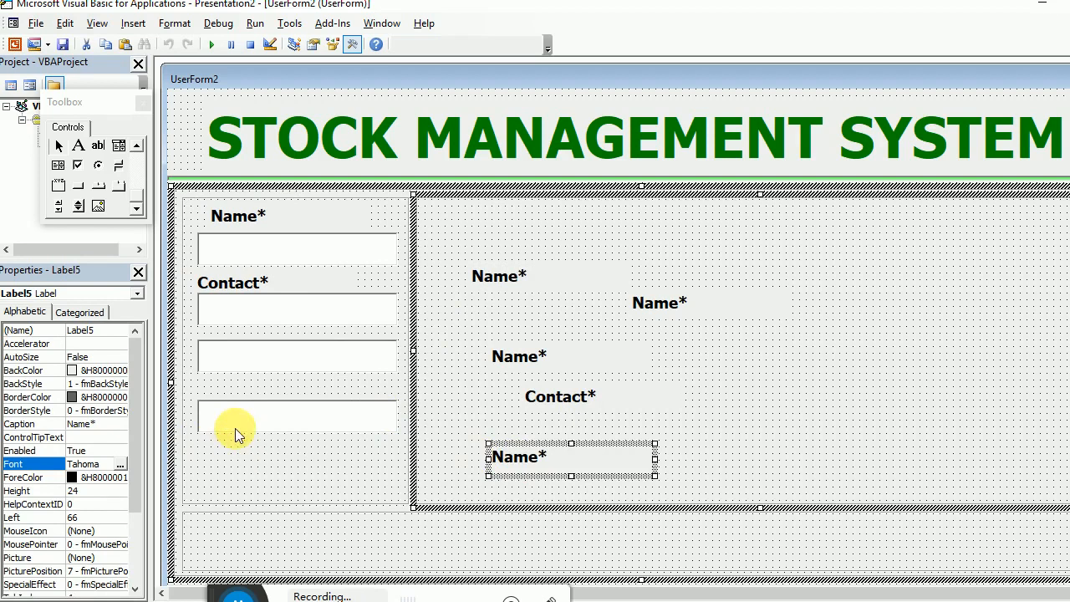
Step: Move the two lower text boxes further down the narrow frame to leave space for labels above them
left_click_drag(237, 430, 237, 463)
left_click_drag(241, 382, 242, 425)
left_click(243, 317)
left_click_drag(242, 351, 252, 306)
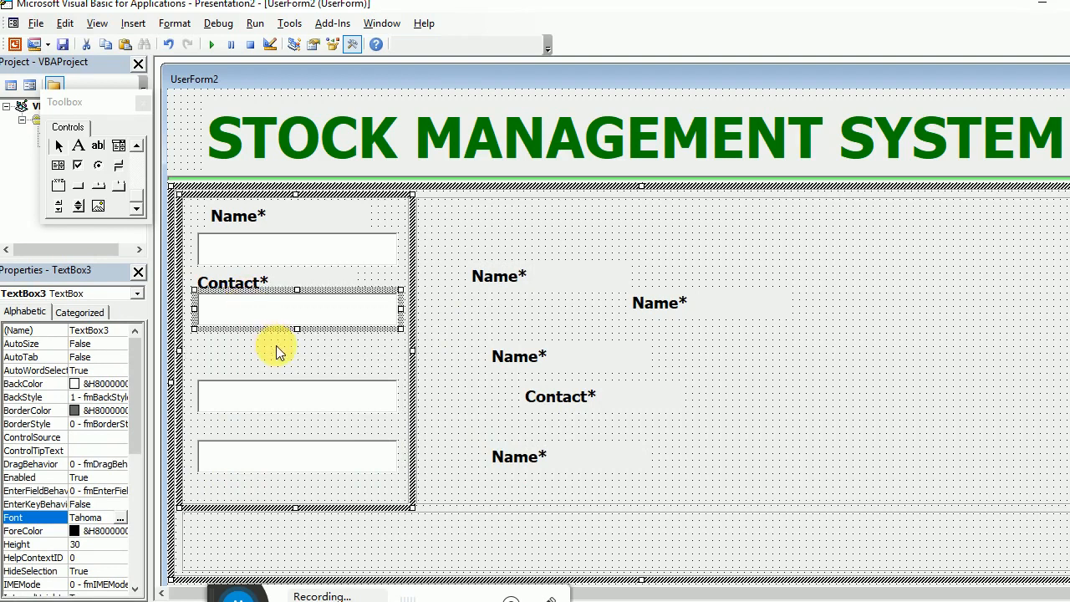
Step: Place a "Name*" label from the wide frame above the third text box and change its caption to "Address*"
left_click_drag(504, 282, 240, 368)
left_click(241, 366)
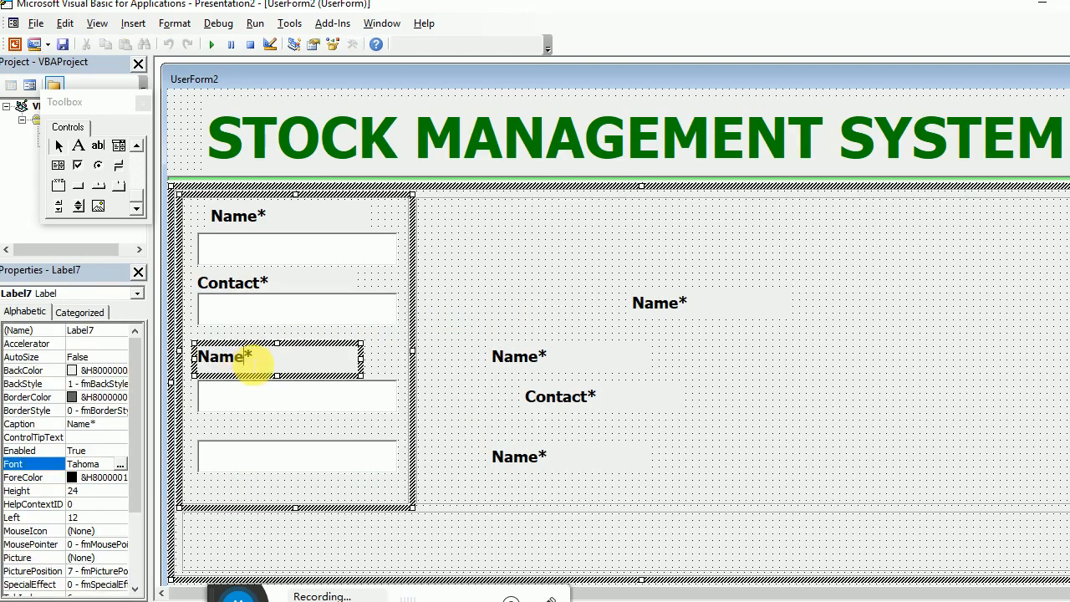
double_click(239, 366)
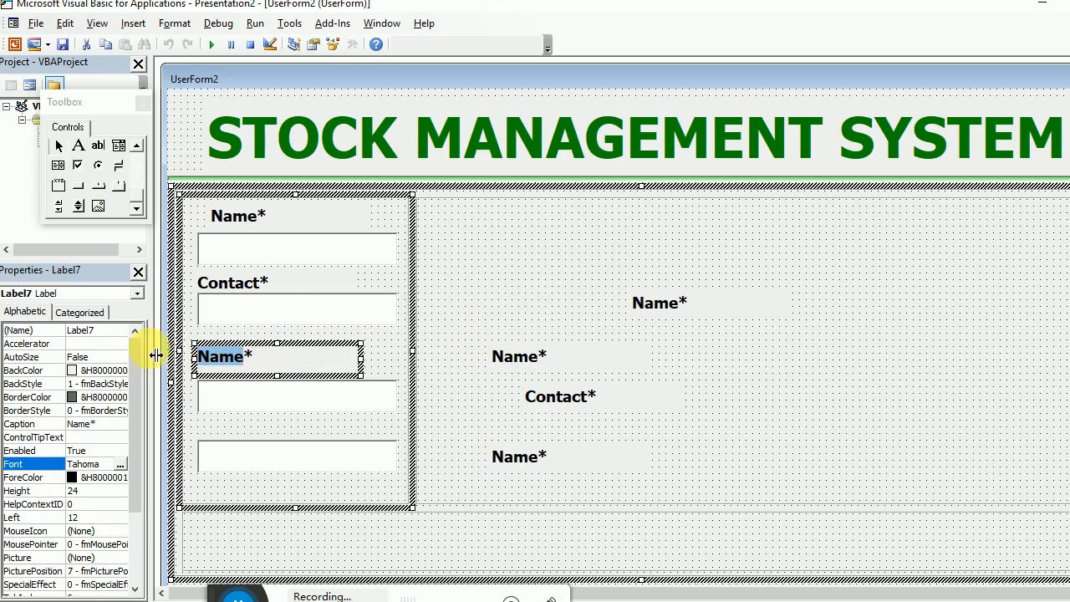
type("Addres")
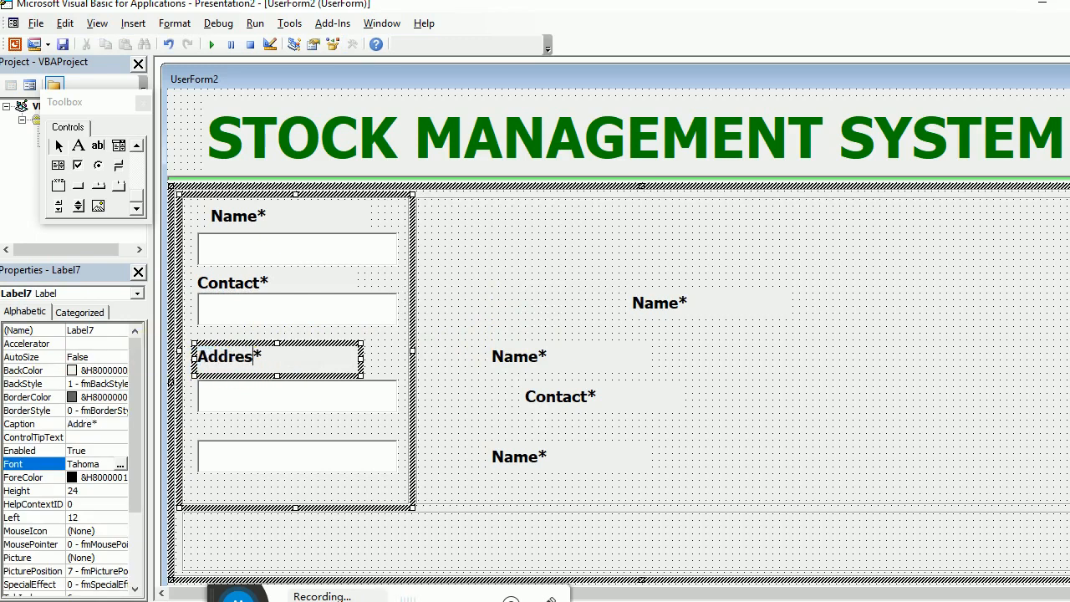
type("s")
left_click(238, 400)
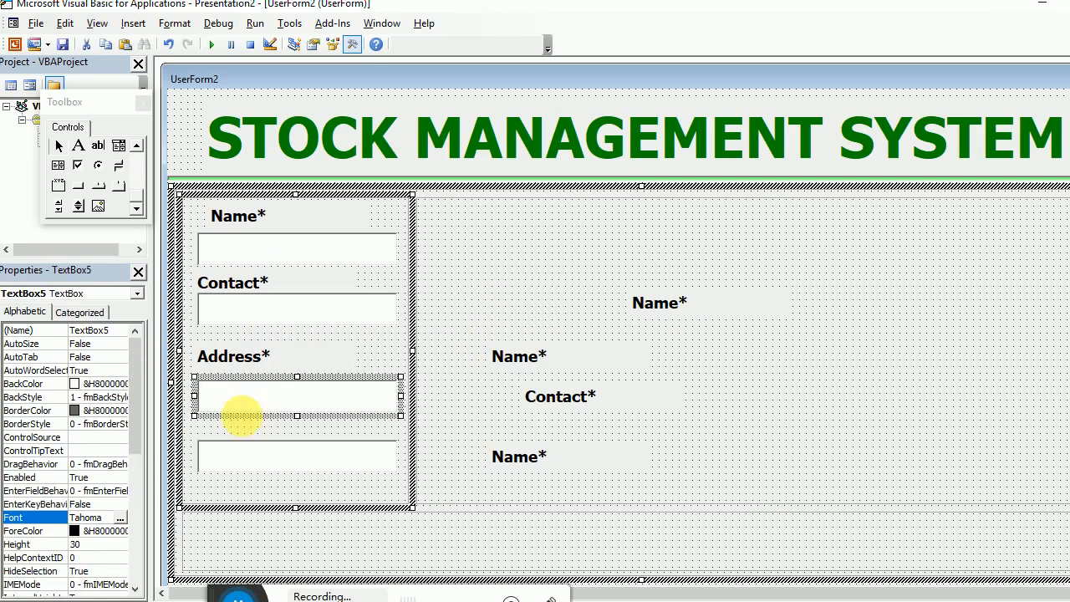
Step: Select the lowest text box in the narrow frame
left_click(242, 424)
left_click(246, 454)
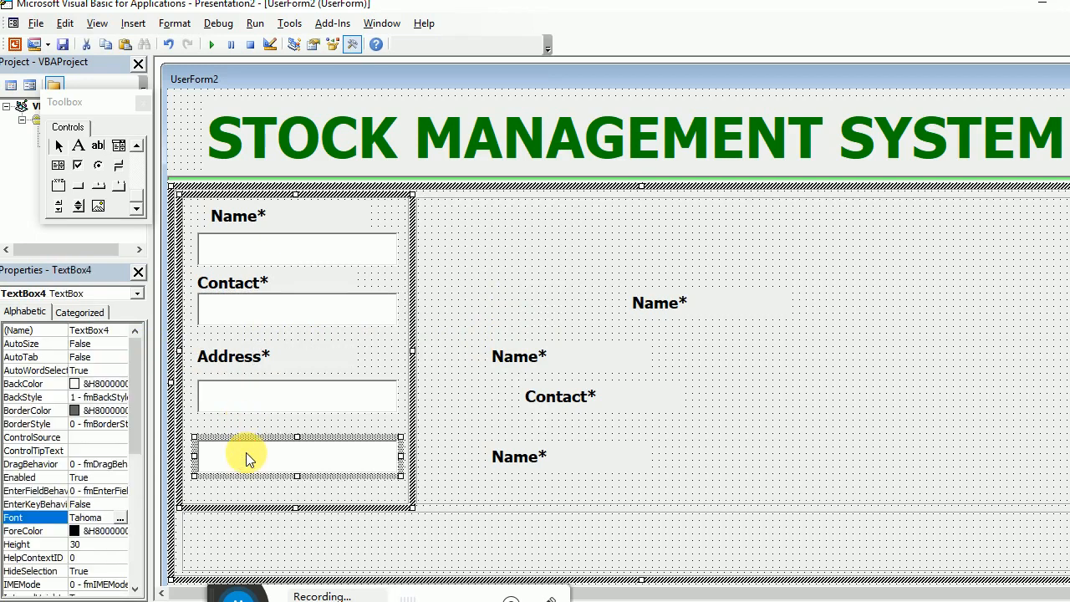